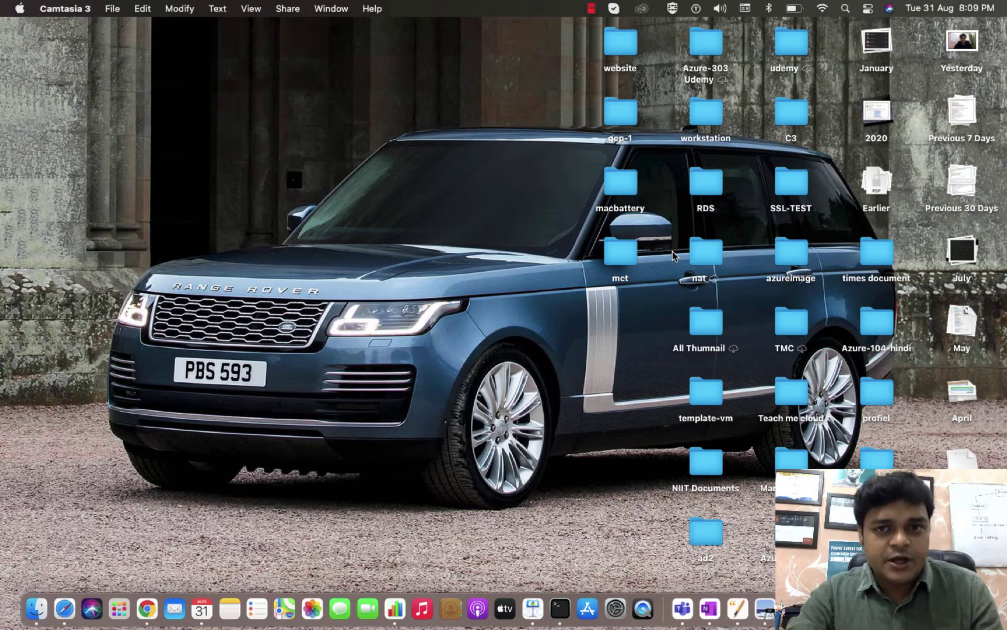
Step: Launch OneNote from the Dock to reach the network sketch page
left_click(708, 609)
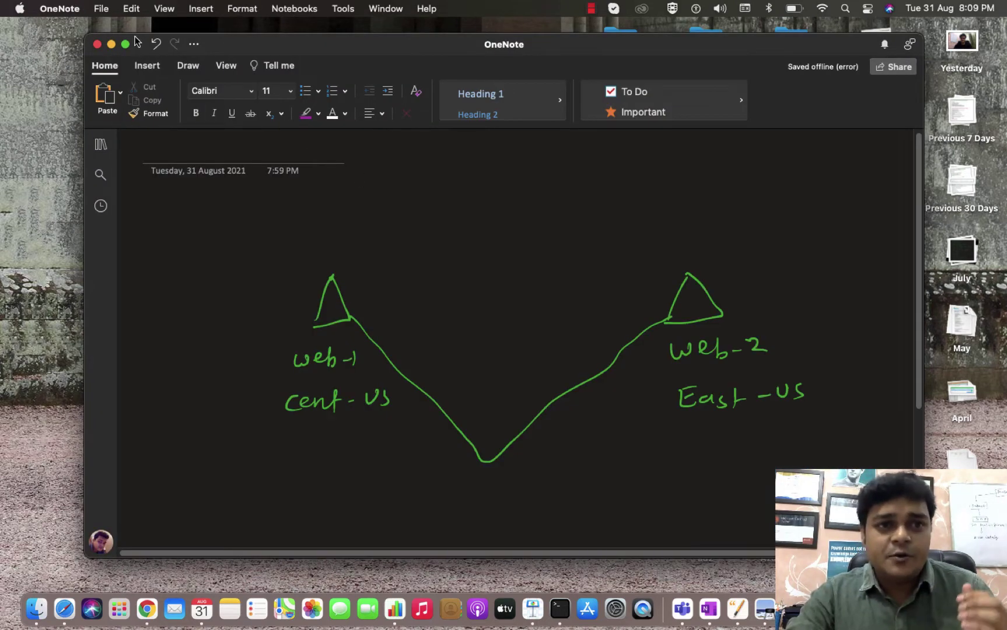
Step: Make the note full screen and underline 'cent' and 'East' in green ink
left_click(125, 44)
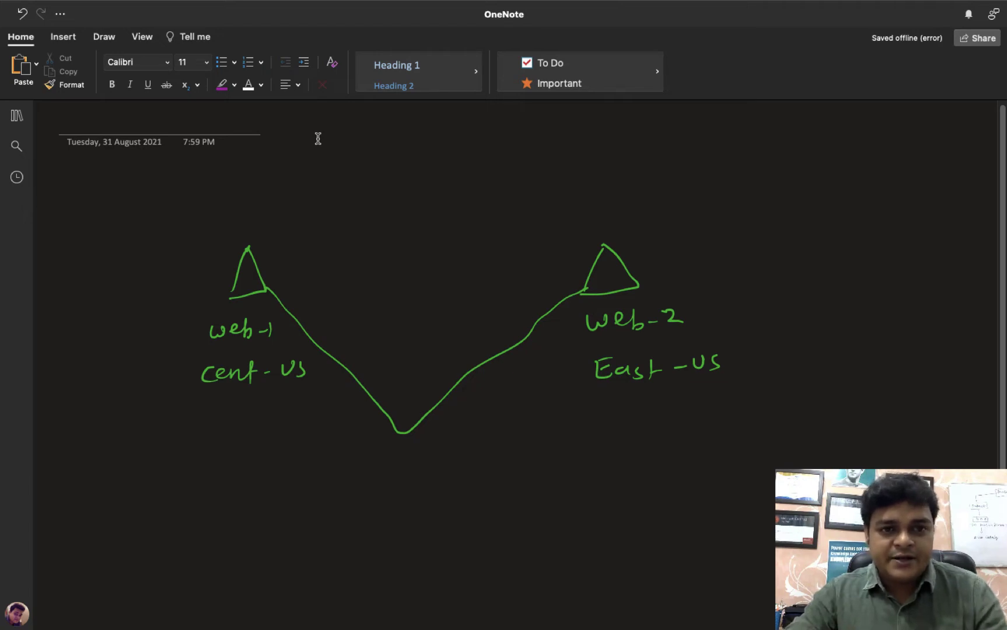
left_click(104, 36)
left_click_drag(217, 399, 246, 394)
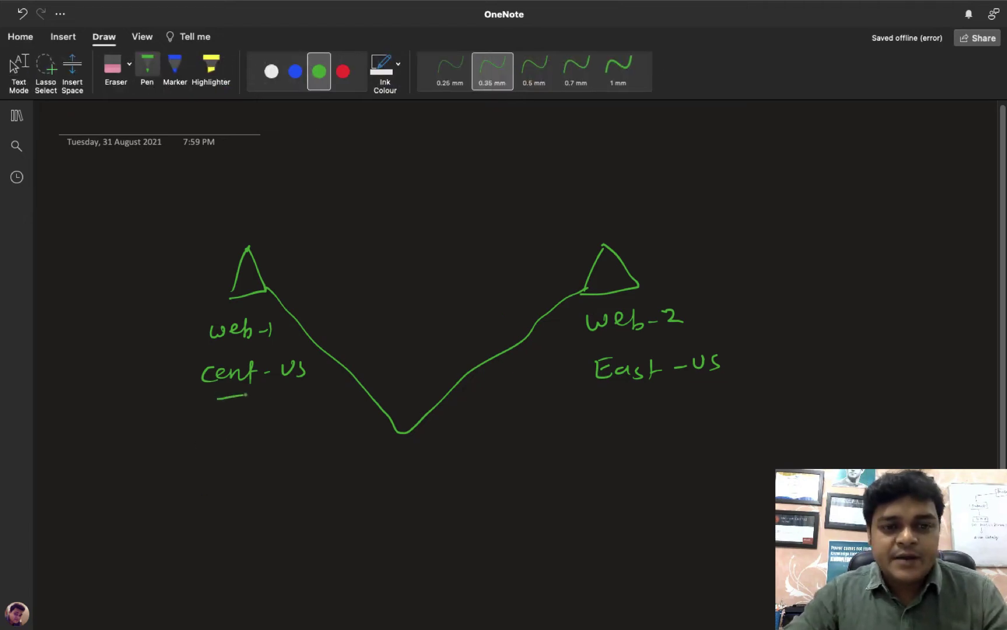
left_click_drag(614, 392, 650, 384)
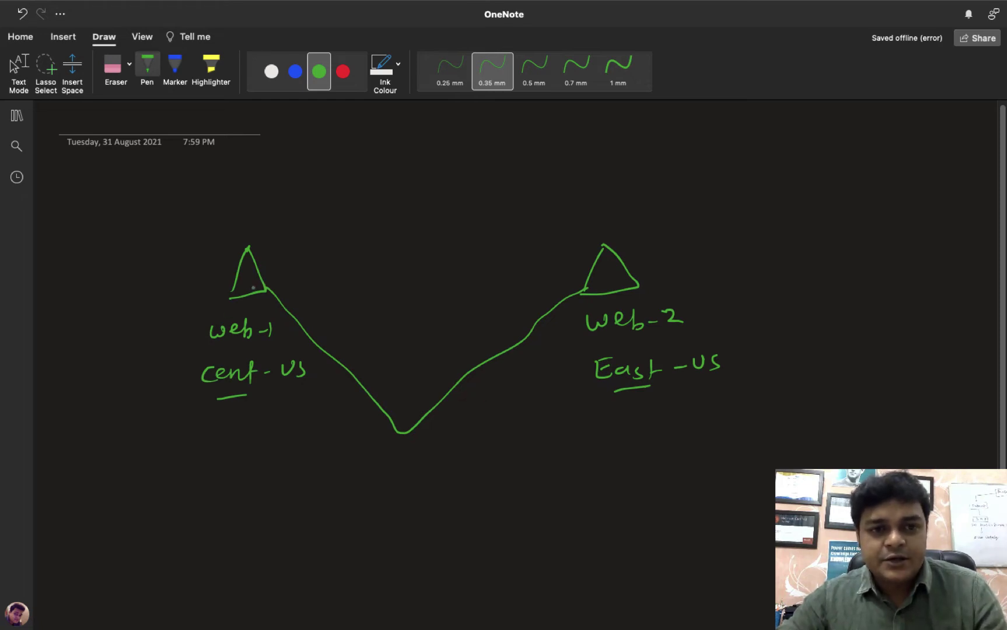
Step: Close the web-1 triangle's corner and underline both 'US' labels and the 2 of web-2
left_click_drag(231, 289, 230, 299)
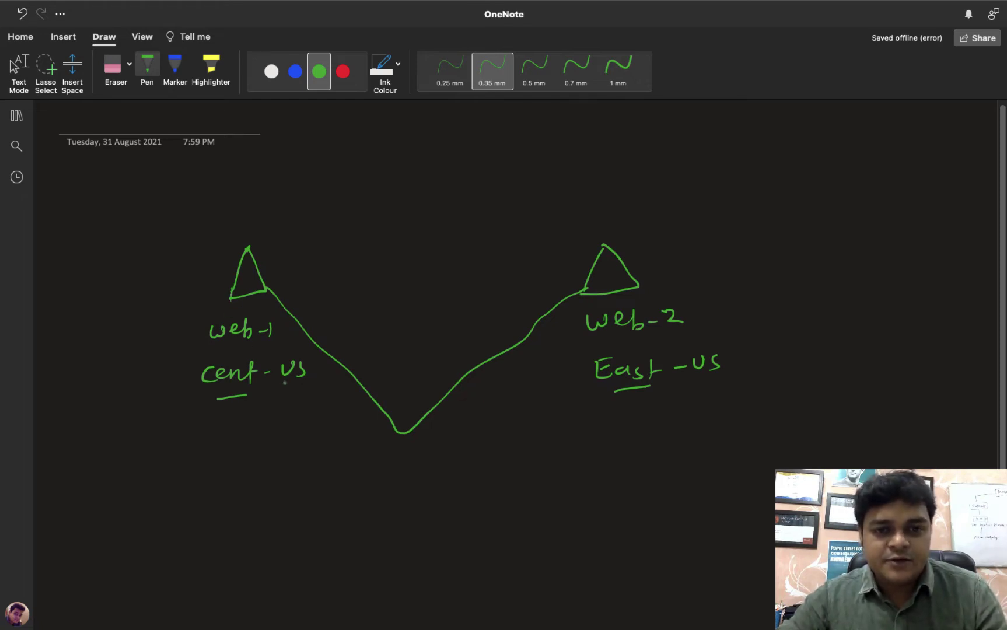
left_click_drag(285, 382, 303, 376)
left_click_drag(654, 331, 671, 328)
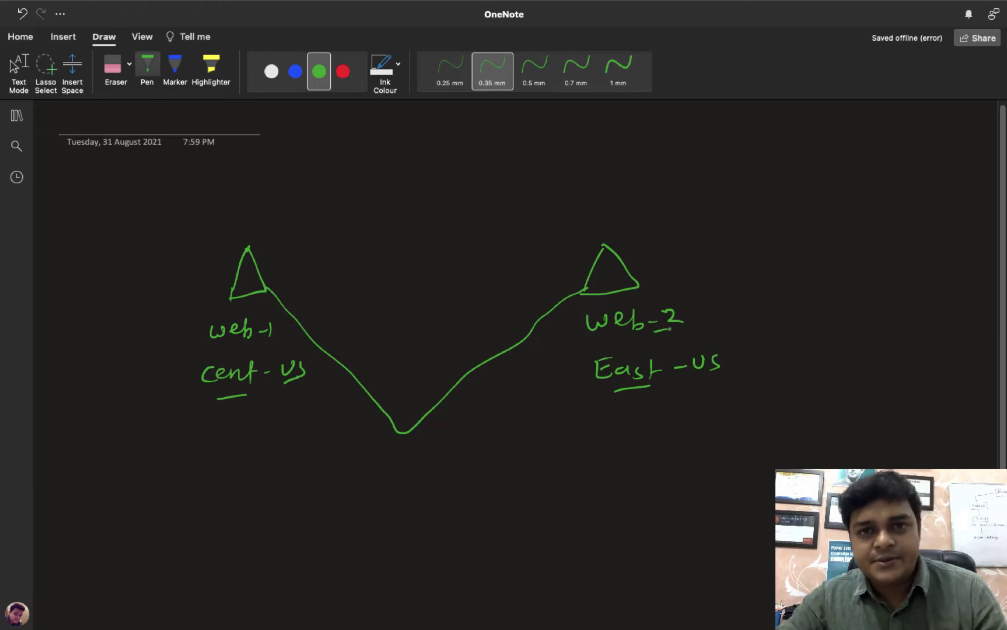
left_click_drag(685, 385, 710, 382)
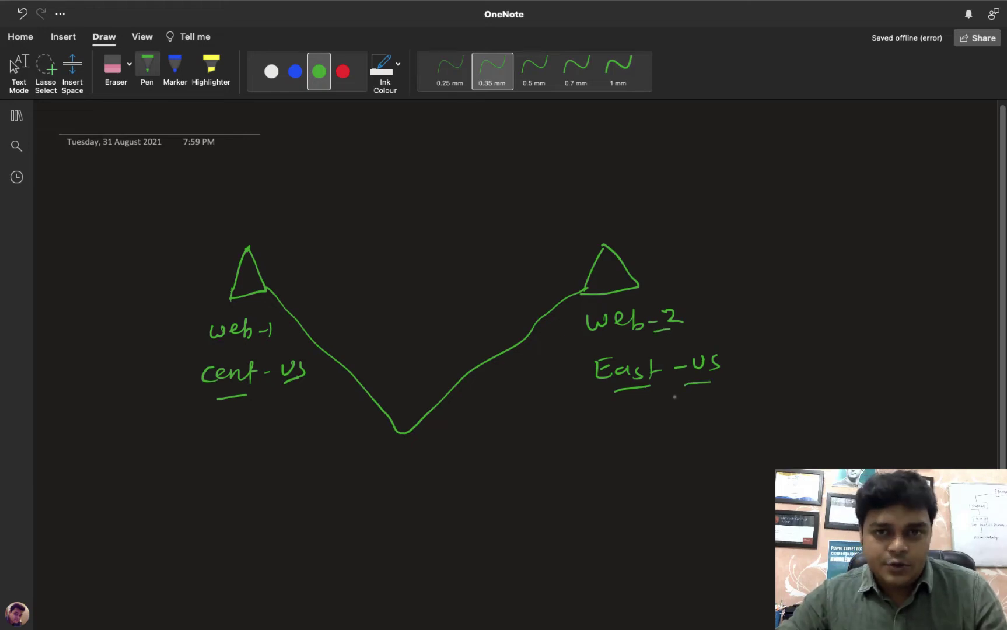
key("Escape")
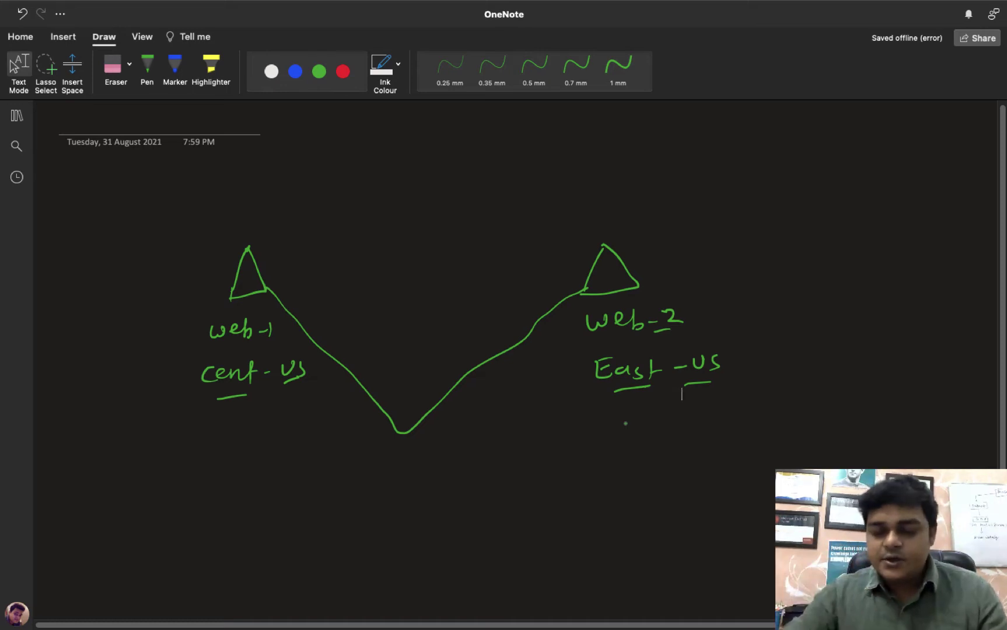
Step: Draw a green line from the V's tip down to a circle with arrows inside
mouse_move(400, 437)
left_mouse_down()
mouse_move(404, 491)
mouse_move(389, 495)
mouse_move(426, 486)
mouse_move(396, 497)
mouse_move(418, 503)
mouse_move(386, 507)
left_mouse_up()
mouse_move(386, 507)
left_mouse_down()
mouse_move(412, 509)
mouse_move(411, 495)
left_mouse_up()
left_click_drag(413, 497, 423, 501)
mouse_move(423, 501)
left_mouse_down()
mouse_move(413, 510)
mouse_move(410, 493)
mouse_move(463, 494)
mouse_move(474, 507)
left_mouse_up()
Step: Handwrite the label 'Azure Traffic mgr' beside the circled icon
left_click_drag(455, 503, 506, 505)
left_click_drag(508, 505, 521, 498)
left_click_drag(522, 501, 563, 507)
left_click_drag(554, 493, 567, 490)
mouse_move(567, 505)
left_mouse_down()
mouse_move(574, 496)
mouse_move(596, 510)
left_mouse_up()
left_click_drag(596, 510, 600, 490)
left_click_drag(601, 502, 612, 500)
mouse_move(609, 508)
left_mouse_down()
mouse_move(619, 487)
mouse_move(645, 511)
mouse_move(717, 511)
left_mouse_up()
left_click(704, 506)
mouse_move(727, 503)
left_mouse_down()
mouse_move(712, 524)
mouse_move(738, 497)
left_mouse_up()
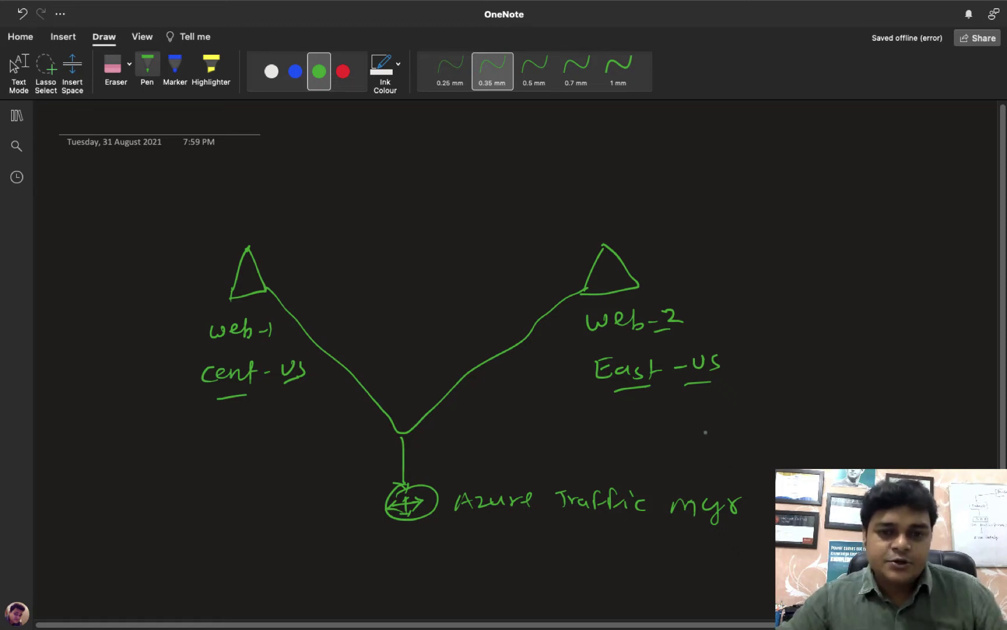
scroll(914, 454, "down", 6)
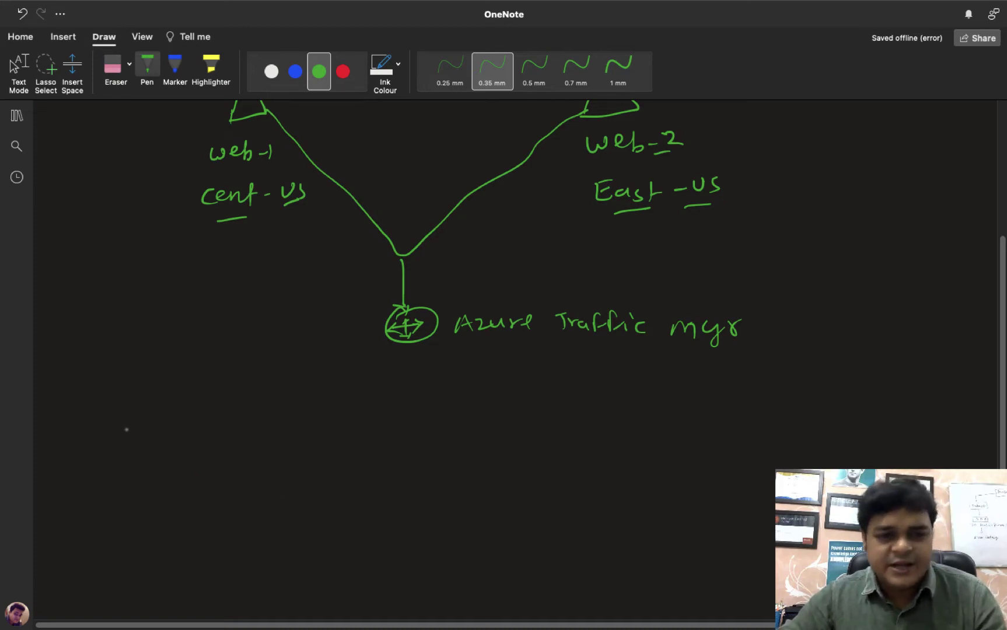
Step: Handwrite step '1- Create 2 web server.' below the diagram
left_click_drag(126, 426, 122, 446)
left_click_drag(131, 437, 173, 432)
mouse_move(175, 431)
left_mouse_down()
mouse_move(220, 426)
mouse_move(224, 437)
left_mouse_up()
mouse_move(219, 426)
left_mouse_down()
mouse_move(298, 431)
mouse_move(337, 415)
left_mouse_up()
left_click(349, 412)
left_click_drag(344, 418, 357, 423)
mouse_move(363, 410)
left_mouse_down()
mouse_move(365, 426)
mouse_move(402, 428)
left_mouse_up()
mouse_move(419, 418)
left_mouse_down()
mouse_move(458, 427)
mouse_move(474, 416)
left_mouse_up()
left_click_drag(474, 421, 492, 415)
left_click(503, 418)
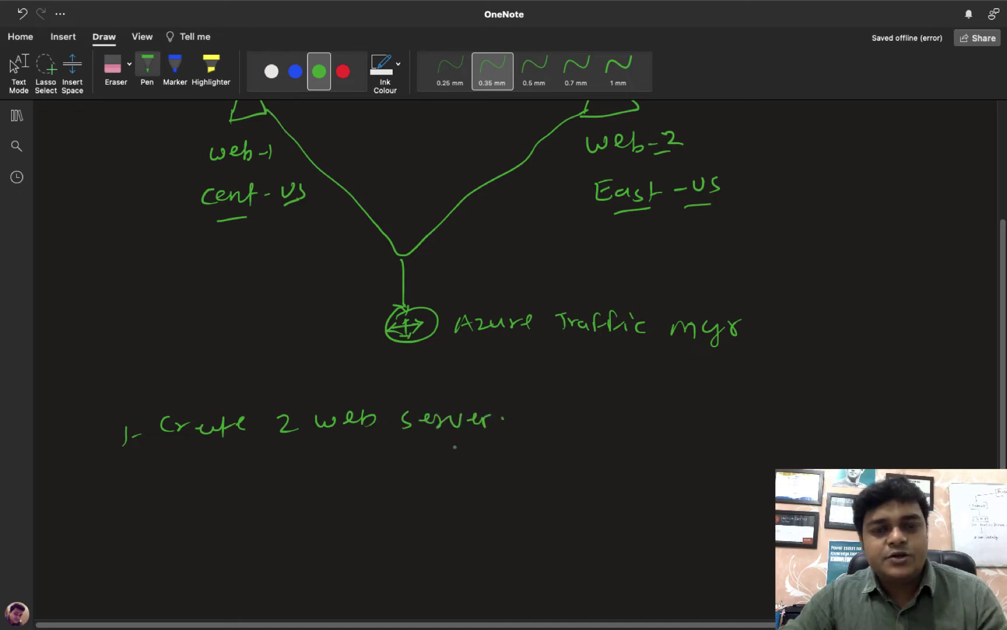
Step: Handwrite step '2- configure test website on each'
left_click_drag(113, 488, 132, 510)
mouse_move(143, 497)
left_mouse_down()
mouse_move(226, 484)
mouse_move(282, 502)
left_mouse_up()
mouse_move(291, 486)
left_mouse_down()
mouse_move(304, 497)
mouse_move(319, 487)
left_mouse_up()
mouse_move(324, 490)
left_mouse_down()
mouse_move(334, 482)
mouse_move(332, 497)
left_mouse_up()
left_click_drag(386, 475, 386, 499)
mouse_move(373, 487)
left_mouse_down()
mouse_move(403, 485)
mouse_move(410, 498)
left_mouse_up()
mouse_move(429, 474)
left_mouse_down()
mouse_move(431, 499)
mouse_move(434, 484)
left_mouse_up()
mouse_move(450, 482)
left_mouse_down()
mouse_move(464, 492)
mouse_move(488, 477)
mouse_move(495, 493)
left_mouse_up()
mouse_move(501, 469)
left_mouse_down()
mouse_move(508, 489)
mouse_move(552, 496)
left_mouse_up()
left_click(536, 476)
left_click_drag(547, 483, 572, 487)
left_click_drag(604, 473, 613, 478)
left_click_drag(618, 493, 686, 490)
left_click(671, 488)
mouse_move(700, 478)
left_mouse_down()
mouse_move(724, 496)
mouse_move(741, 484)
mouse_move(776, 488)
left_mouse_up()
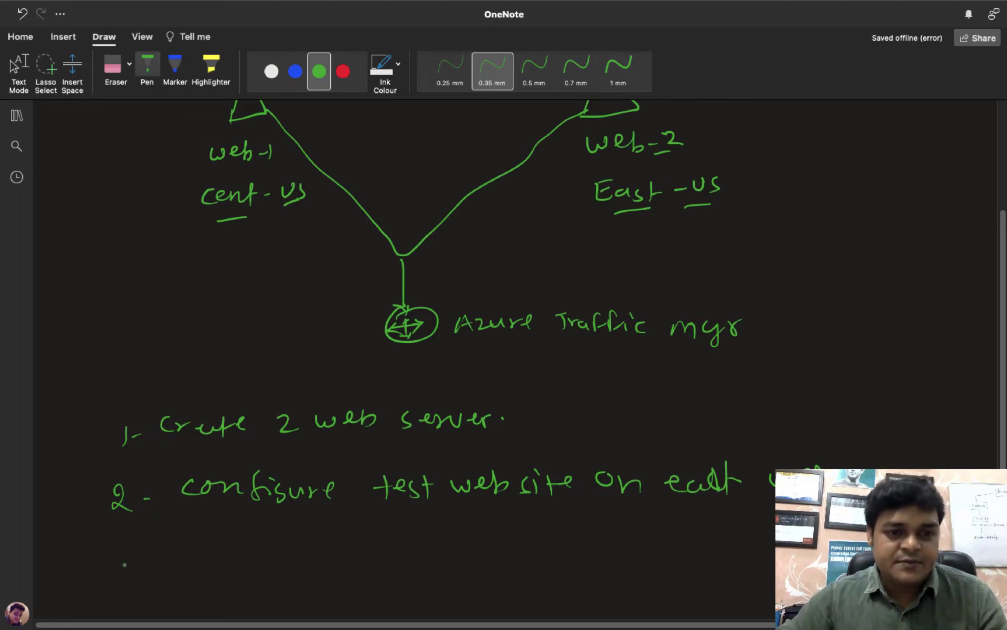
Step: Handwrite step '3- create Traffic mgr'
mouse_move(125, 561)
left_mouse_down()
mouse_move(125, 577)
mouse_move(248, 560)
mouse_move(345, 564)
mouse_move(357, 543)
left_mouse_up()
mouse_move(357, 561)
left_mouse_down()
mouse_move(372, 551)
mouse_move(397, 558)
left_mouse_up()
left_click_drag(410, 551, 412, 561)
mouse_move(417, 554)
left_mouse_down()
mouse_move(432, 548)
mouse_move(434, 559)
left_mouse_up()
mouse_move(459, 549)
left_mouse_down()
mouse_move(458, 561)
mouse_move(502, 551)
mouse_move(523, 561)
left_mouse_up()
mouse_move(523, 551)
left_mouse_down()
mouse_move(529, 579)
mouse_move(559, 556)
left_mouse_up()
Step: Handwrite step '4- Add web server to Traffic mgr' and stop inking
scroll(445, 551, "down", 4)
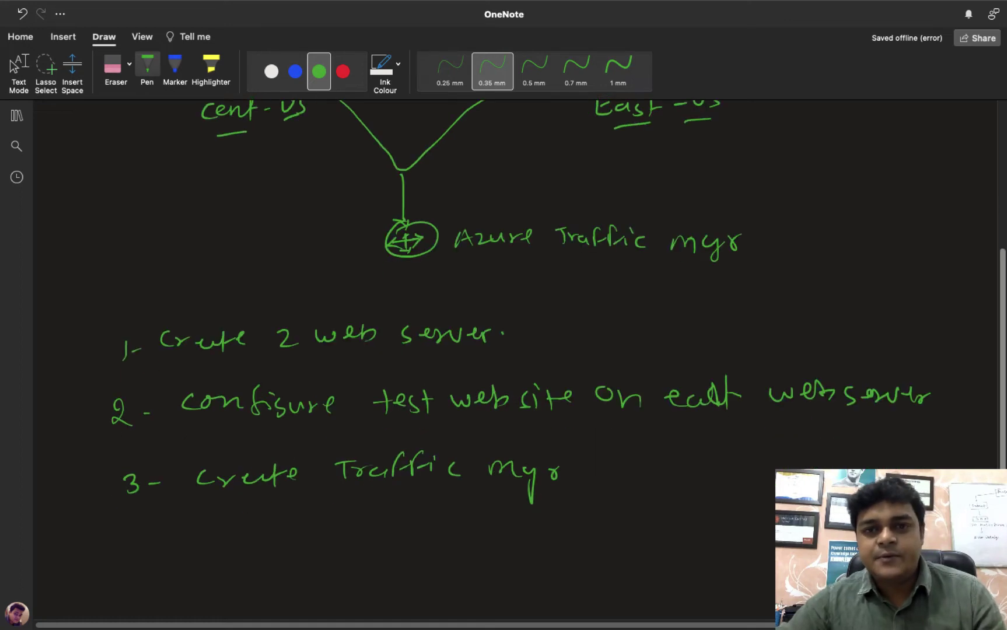
left_click_drag(130, 516, 143, 542)
left_click_drag(154, 527, 211, 512)
left_click_drag(202, 531, 230, 511)
mouse_move(244, 519)
left_mouse_down()
mouse_move(244, 508)
mouse_move(244, 529)
left_mouse_up()
left_click_drag(283, 520, 329, 514)
left_click_drag(332, 505, 350, 528)
mouse_move(387, 515)
left_mouse_down()
mouse_move(378, 531)
mouse_move(491, 511)
mouse_move(546, 541)
mouse_move(559, 521)
left_mouse_up()
left_click_drag(559, 520, 609, 516)
mouse_move(603, 517)
left_mouse_down()
mouse_move(603, 534)
mouse_move(635, 524)
mouse_move(626, 528)
left_mouse_up()
mouse_move(650, 511)
left_mouse_down()
mouse_move(643, 531)
mouse_move(660, 519)
left_mouse_up()
mouse_move(663, 512)
left_mouse_down()
mouse_move(658, 531)
mouse_move(668, 525)
left_mouse_up()
mouse_move(670, 519)
left_mouse_down()
mouse_move(678, 532)
mouse_move(775, 520)
left_mouse_up()
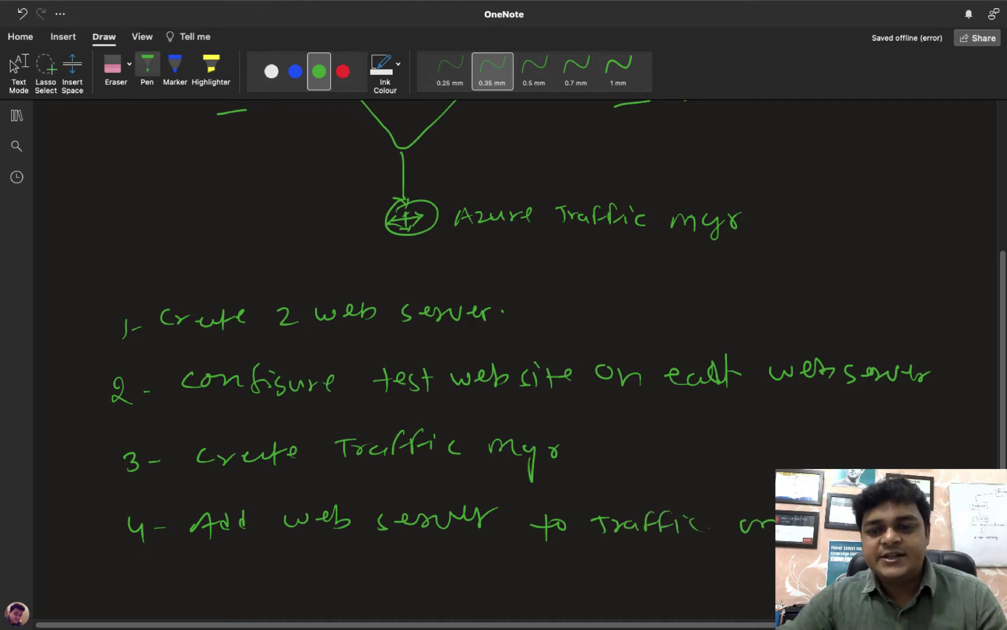
scroll(502, 350, "down", 2)
scroll(501, 350, "up", 2)
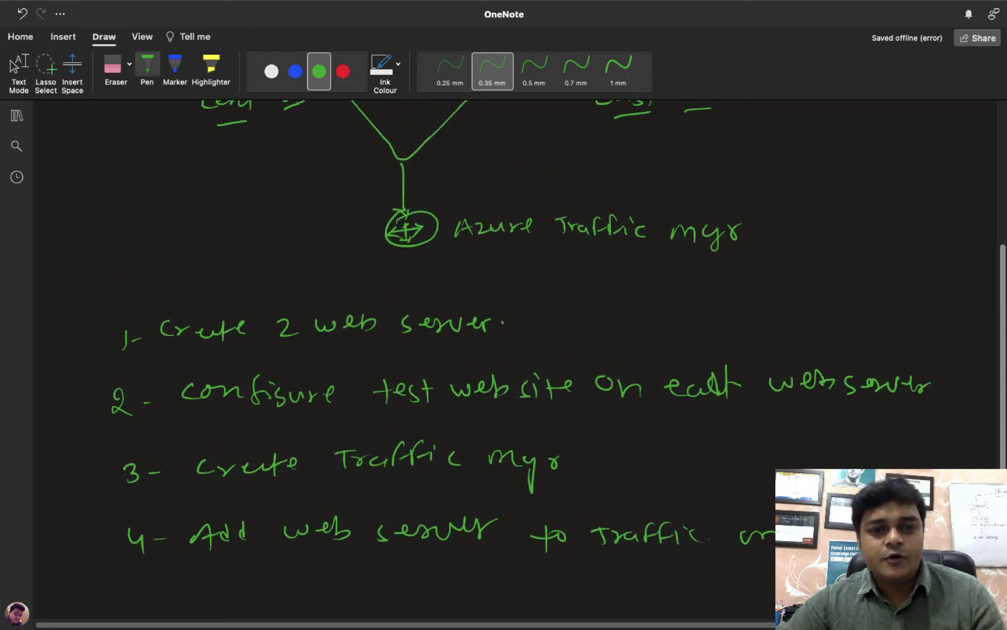
key("Escape")
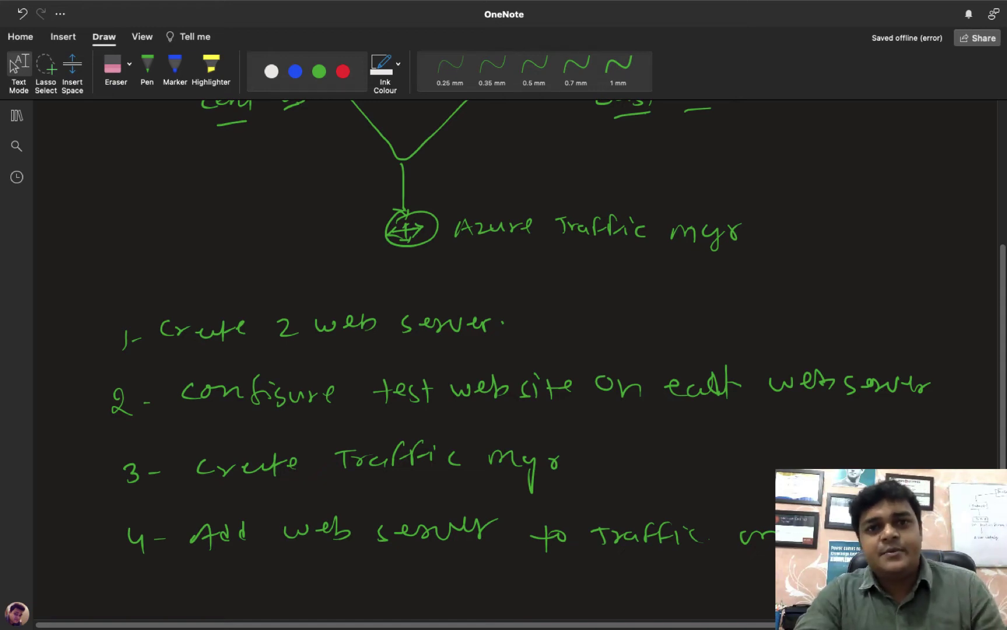
Step: Review the diagram once more, then leave full-screen OneNote for the desktop
scroll(402, 350, "up", 5)
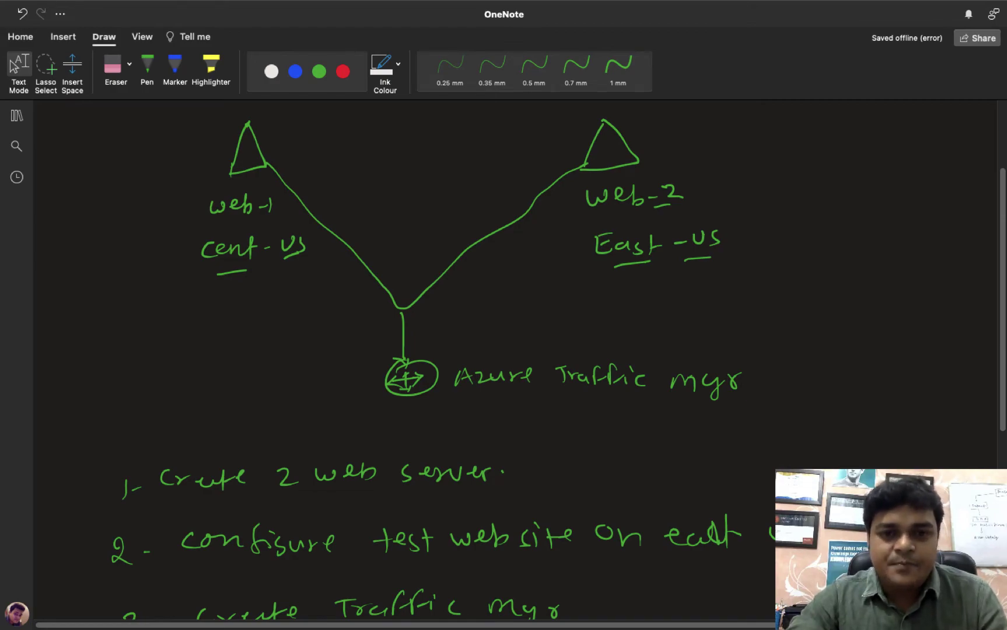
key("ctrl+Left")
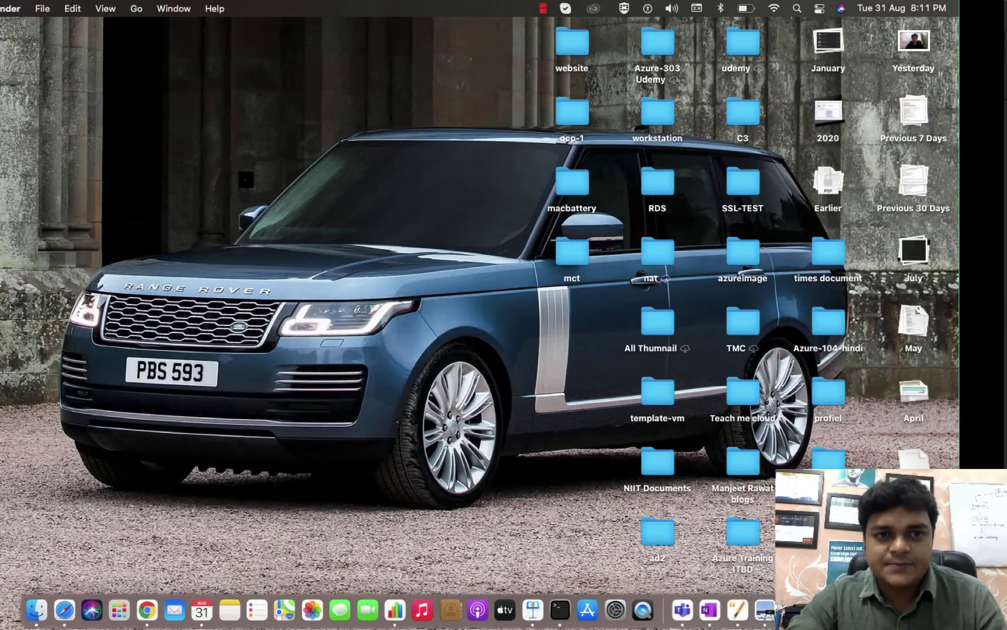
Step: Load portal.azure.com in a full-screen Chrome window
left_click(150, 610)
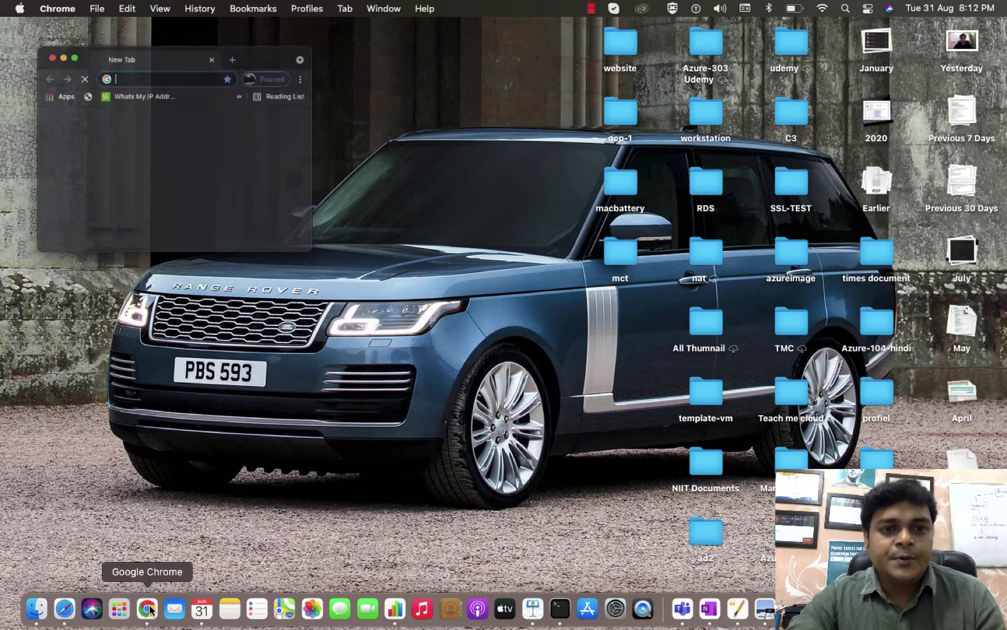
type("po")
key("Return")
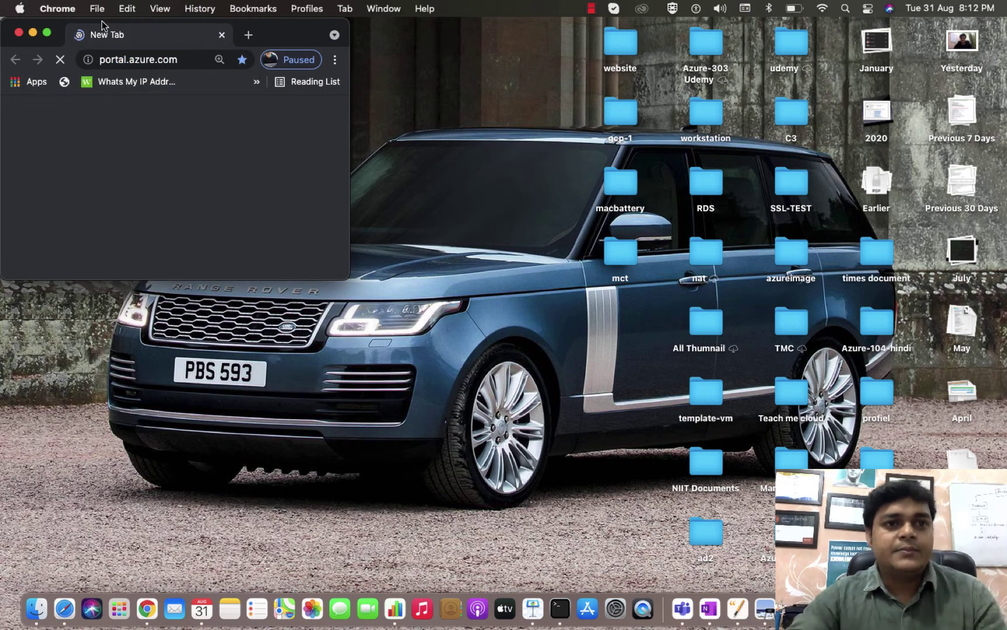
key("ctrl+super+f")
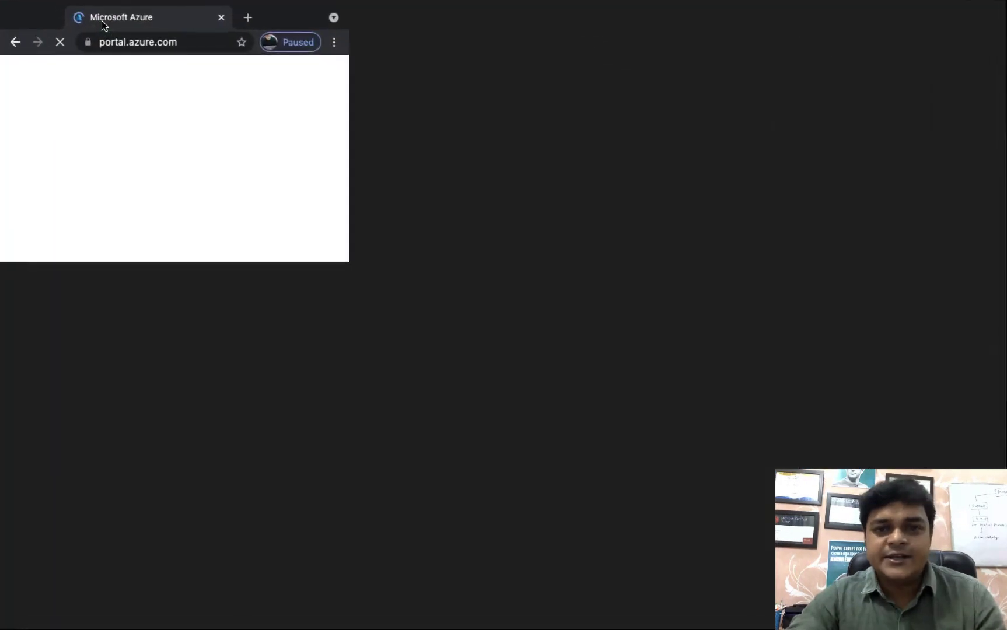
Step: Check the handwritten notes, then return to the browser on the Azure sign-in page
key("ctrl+Right")
scroll(502, 350, "down", 5)
scroll(423, 479, "down", 1)
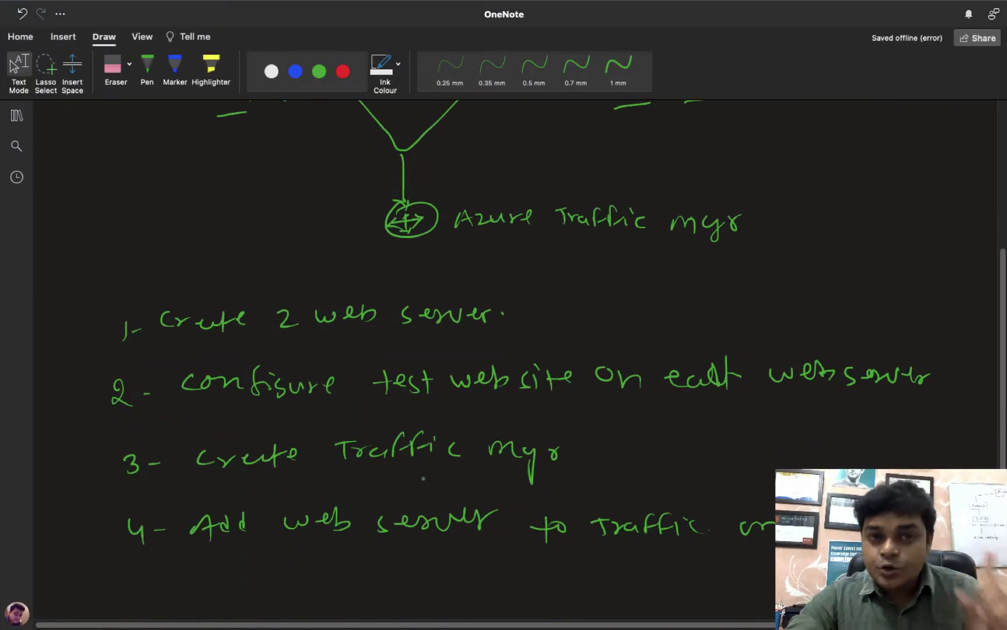
key("ctrl+Left")
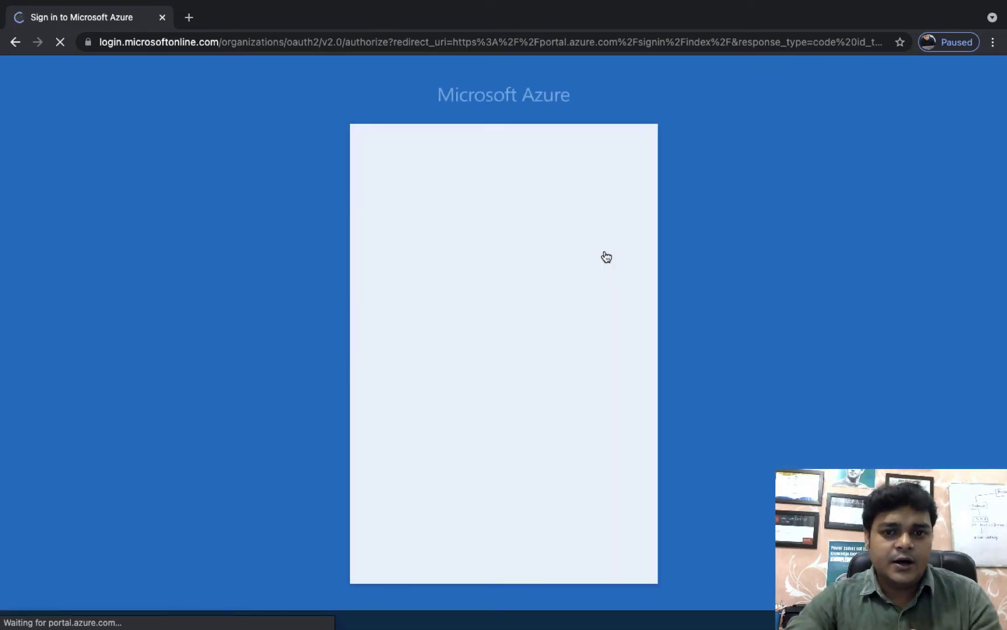
Step: Sign in with the saved account and open Marketplace from the General services category
left_click(475, 257)
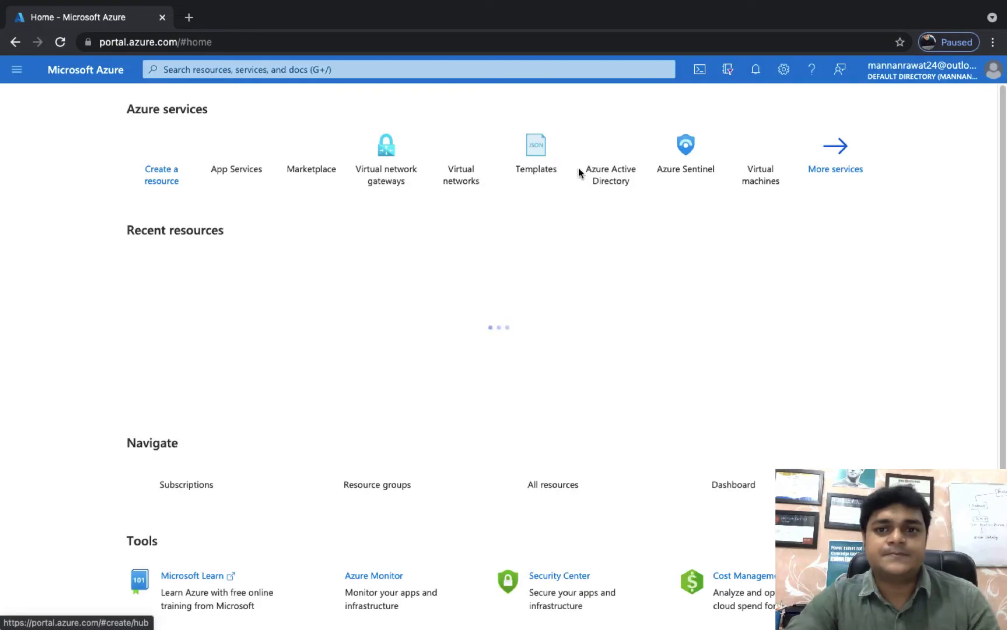
left_click(835, 169)
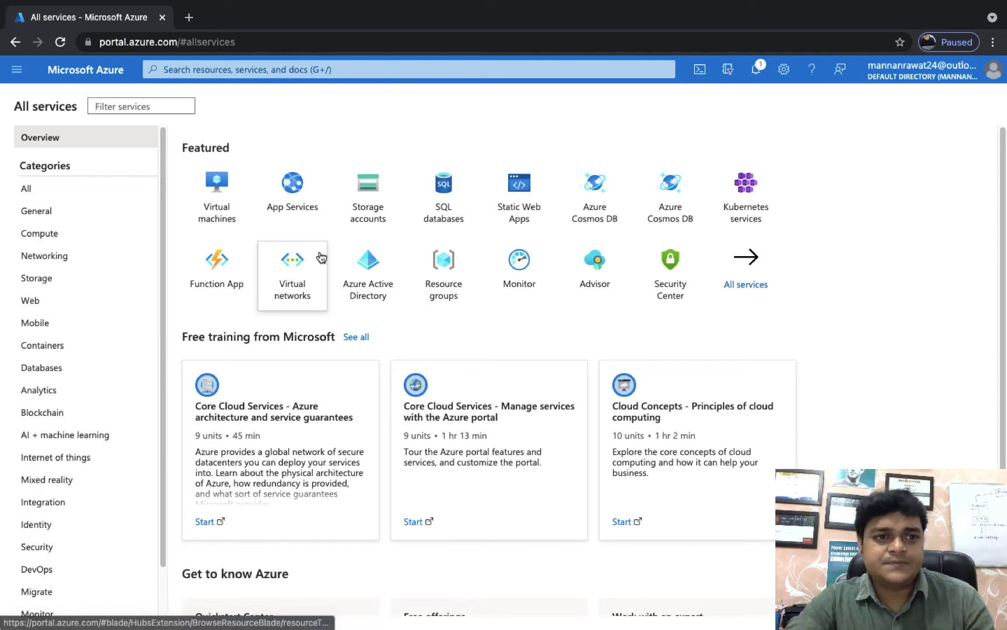
left_click(48, 215)
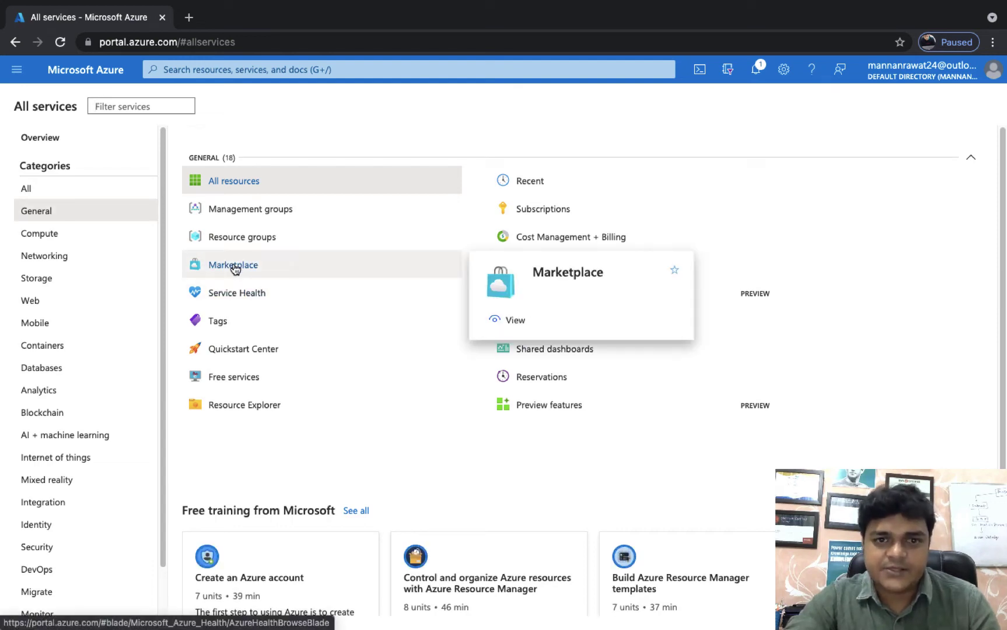
left_click(234, 268)
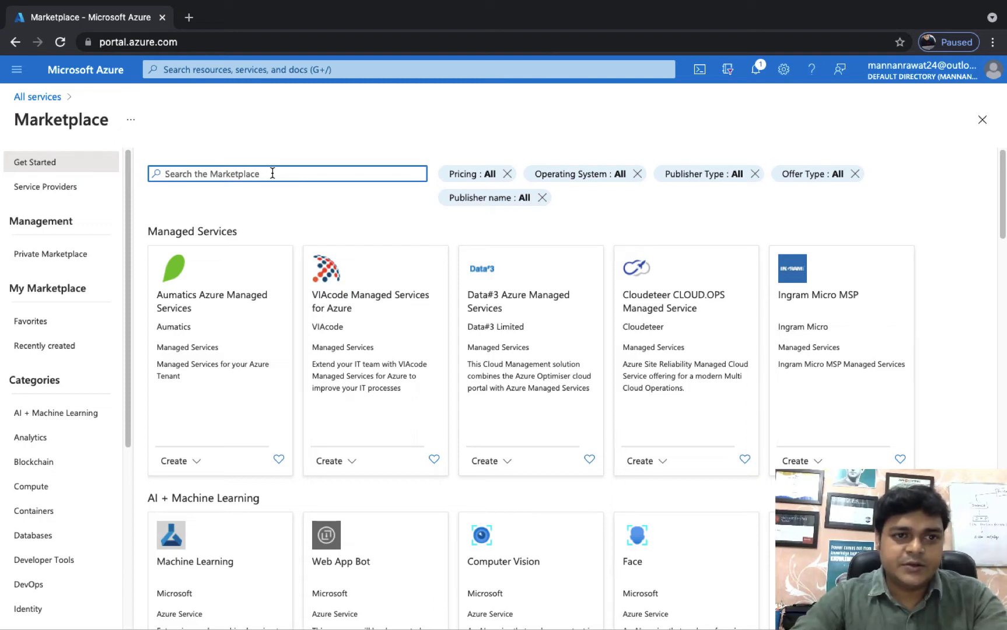
Step: Search Marketplace for WordPress and name the app web-server-1 in resource group Azure-class-1
type("wordpress")
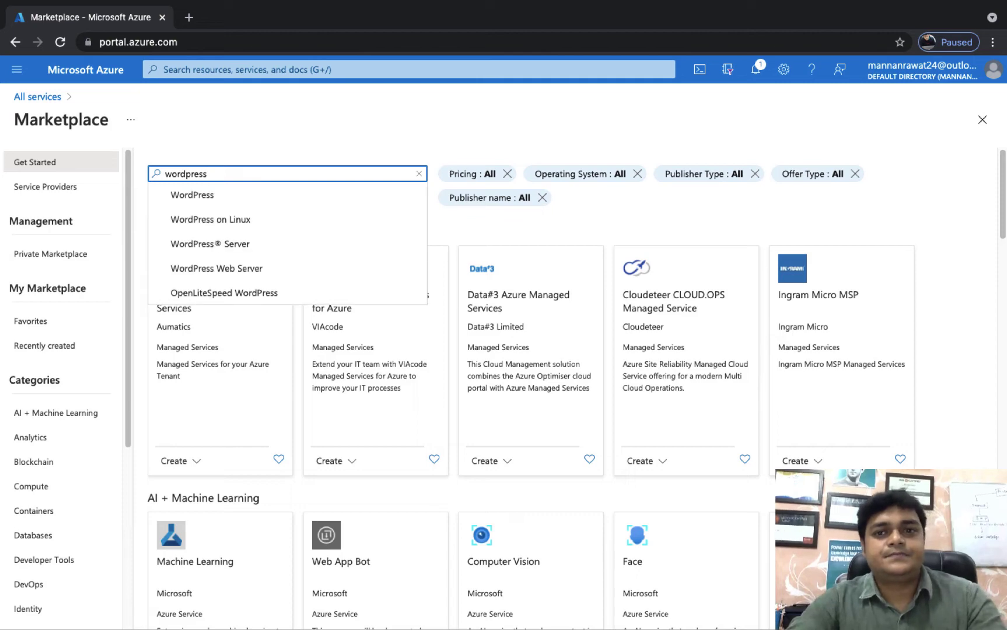
key("Return")
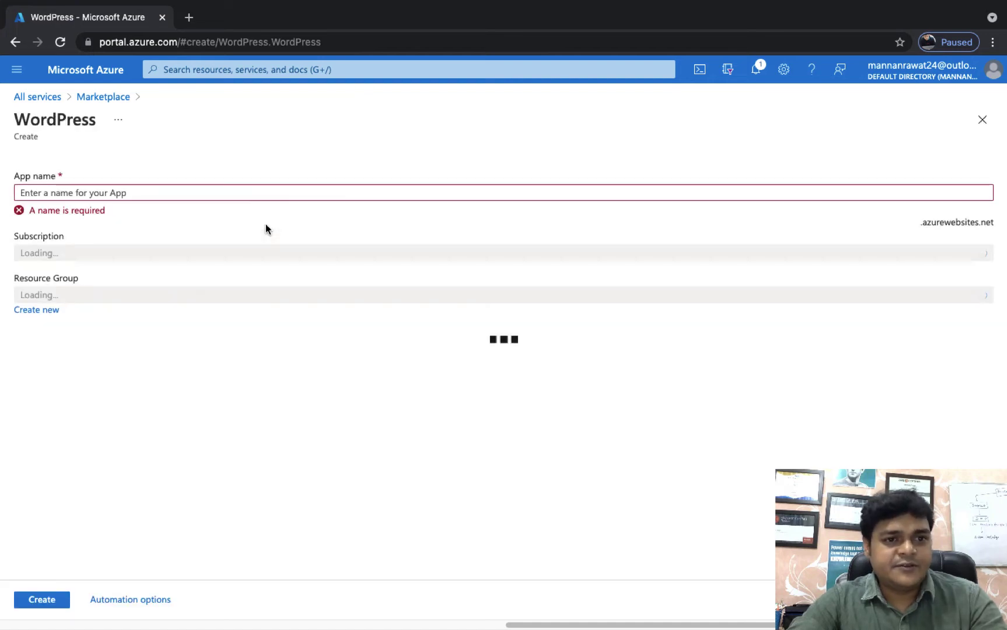
left_click(85, 189)
type("we")
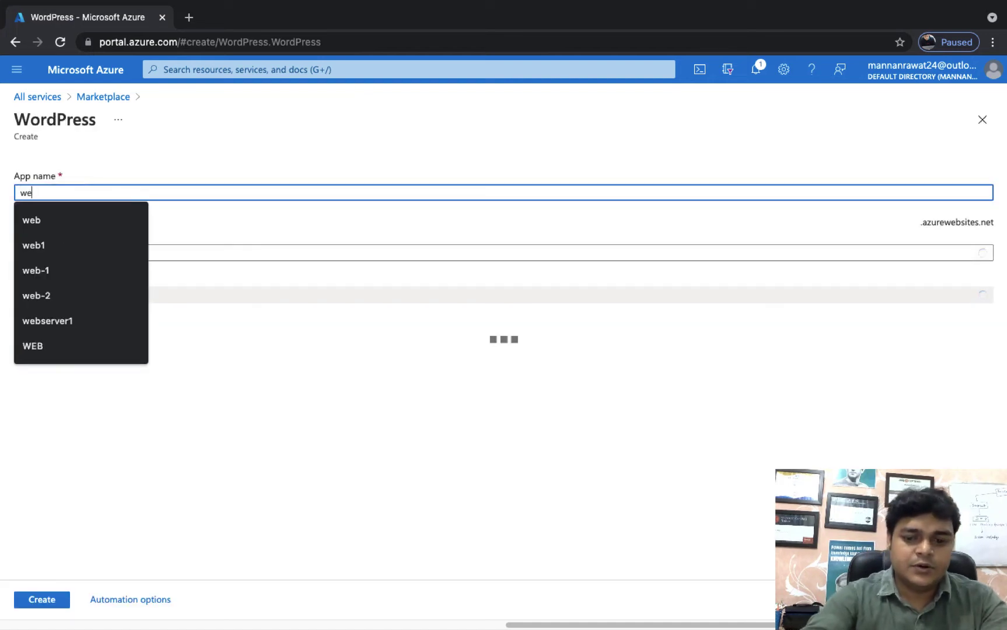
type("b-ser")
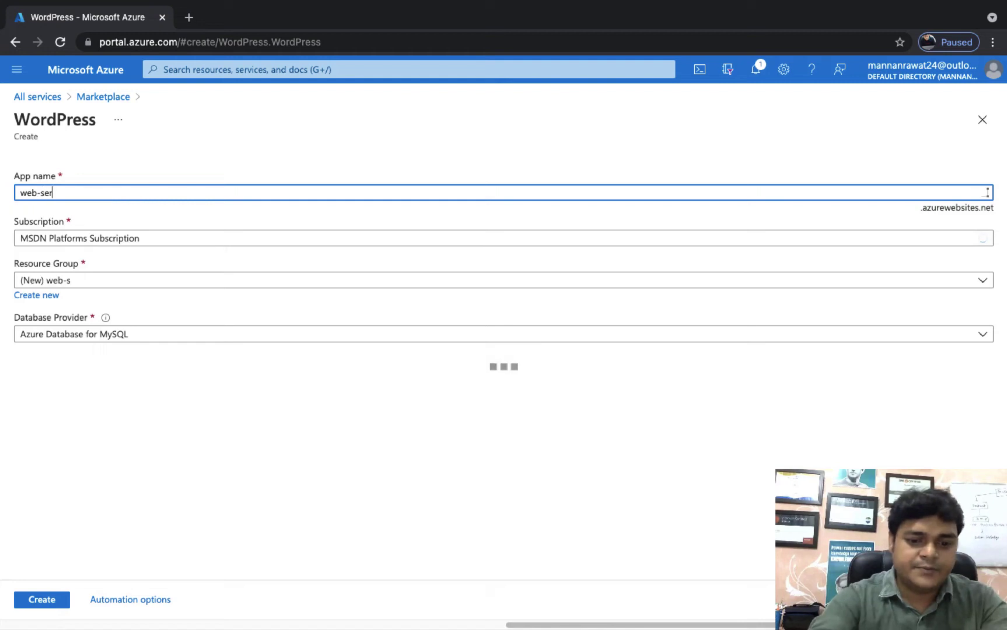
type("ver-1")
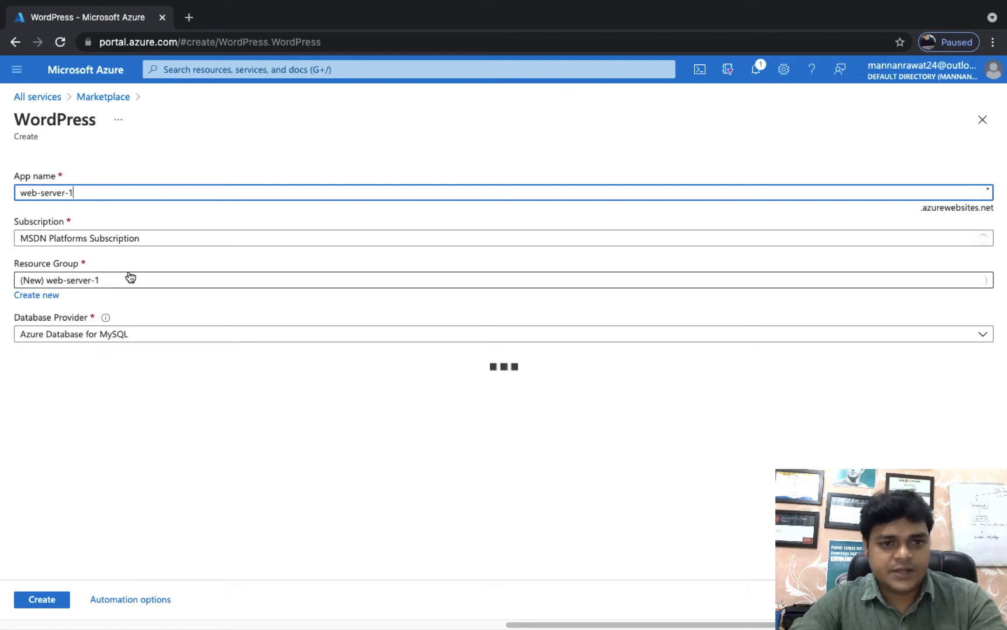
left_click(112, 283)
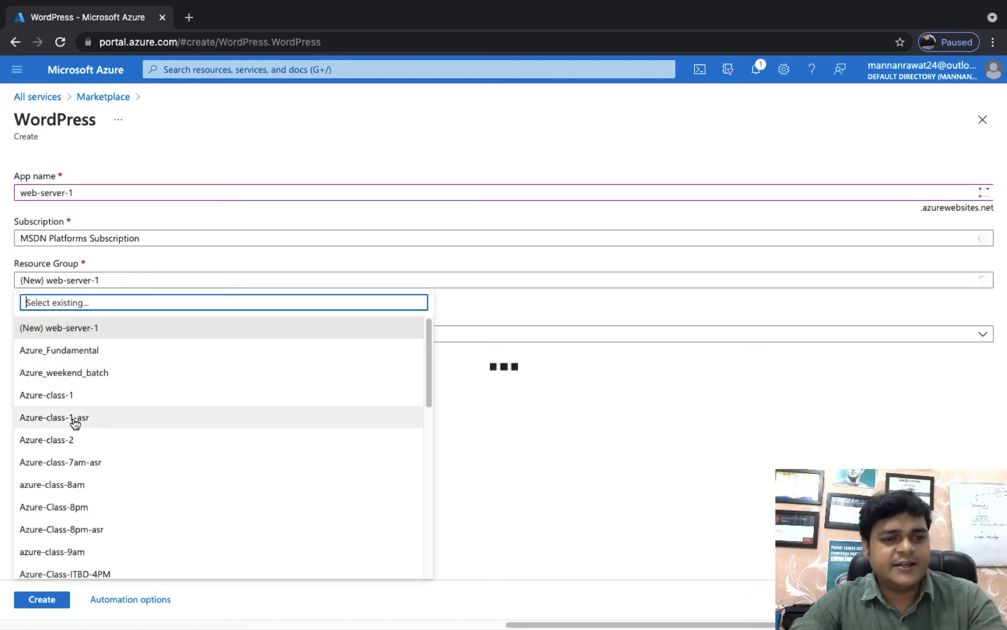
left_click(65, 396)
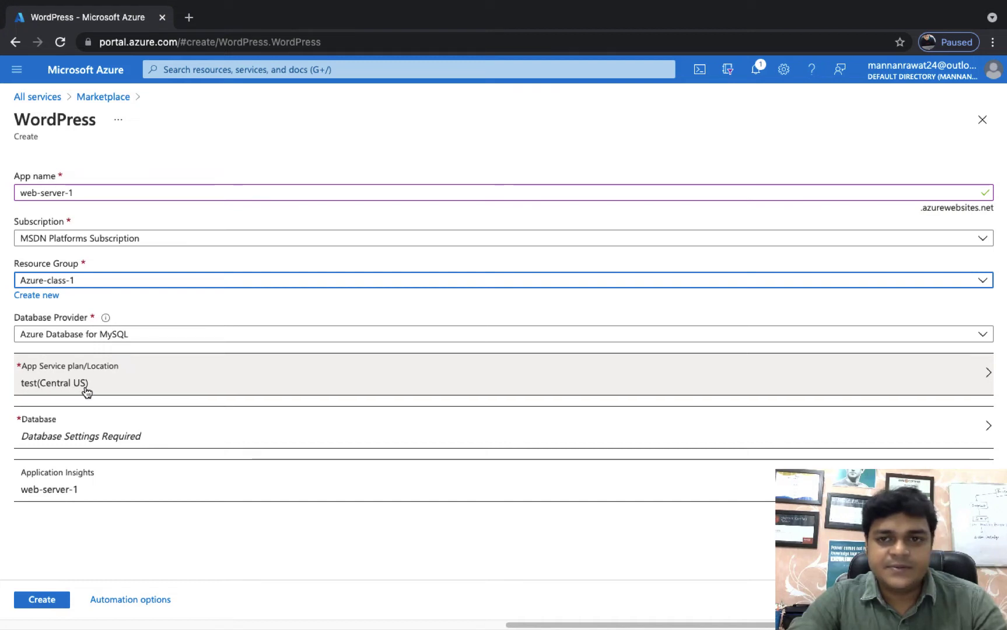
left_click(75, 442)
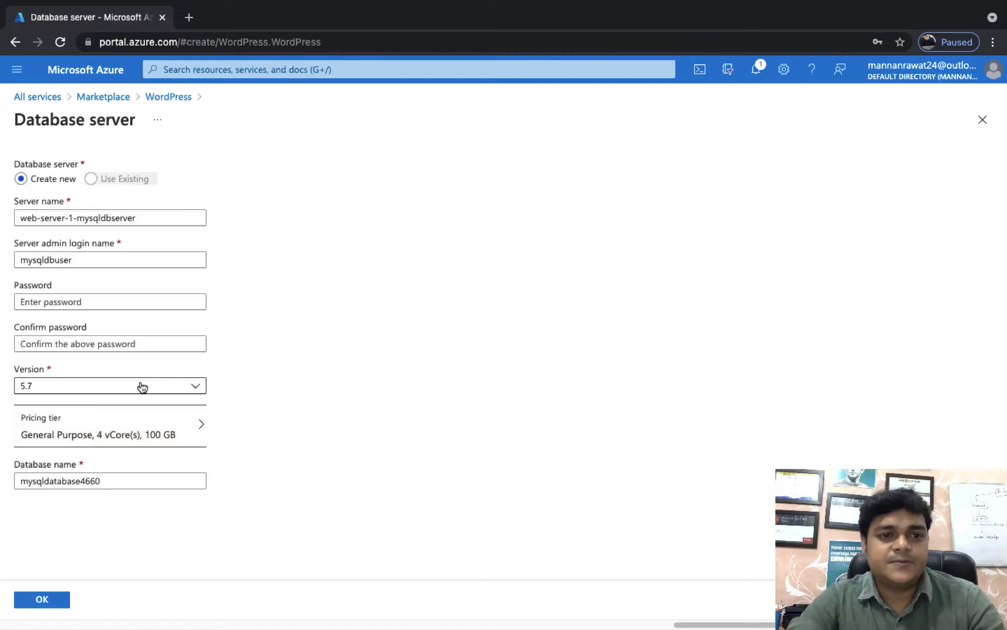
Step: Enter and confirm the database admin password
left_click(70, 302)
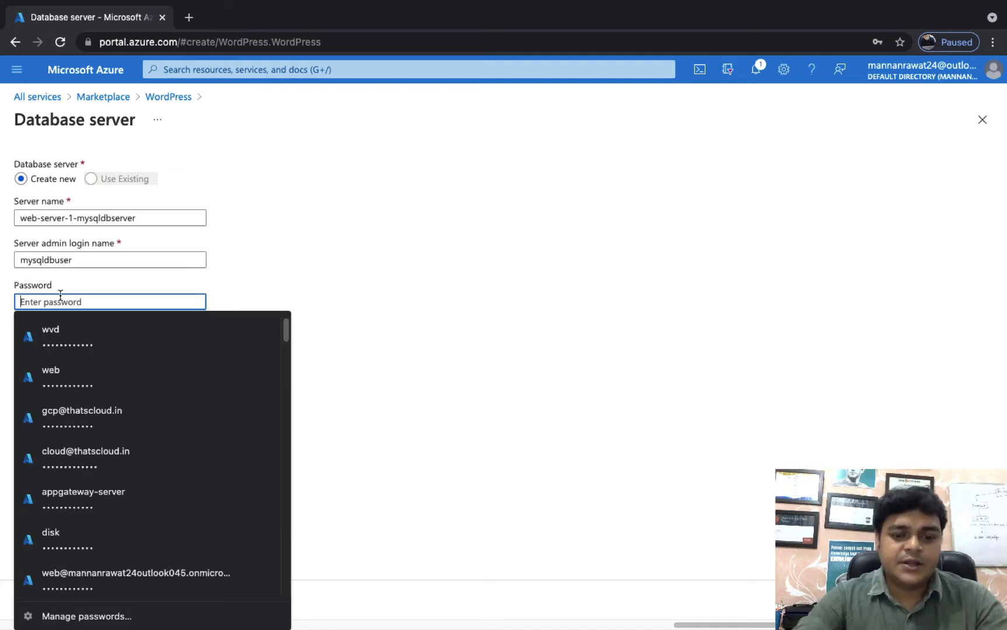
type("•••••••••")
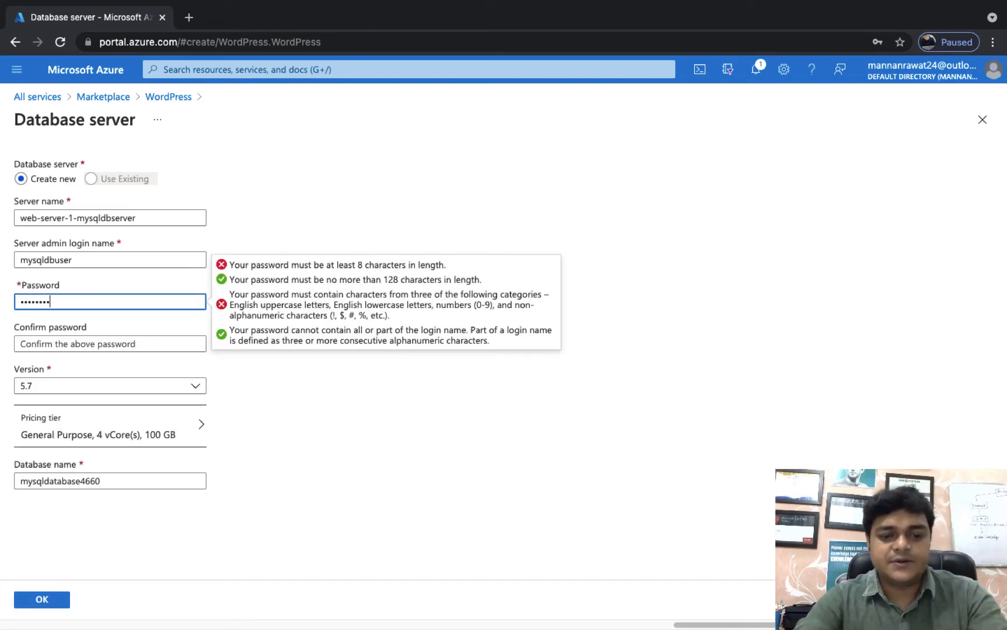
left_click(87, 343)
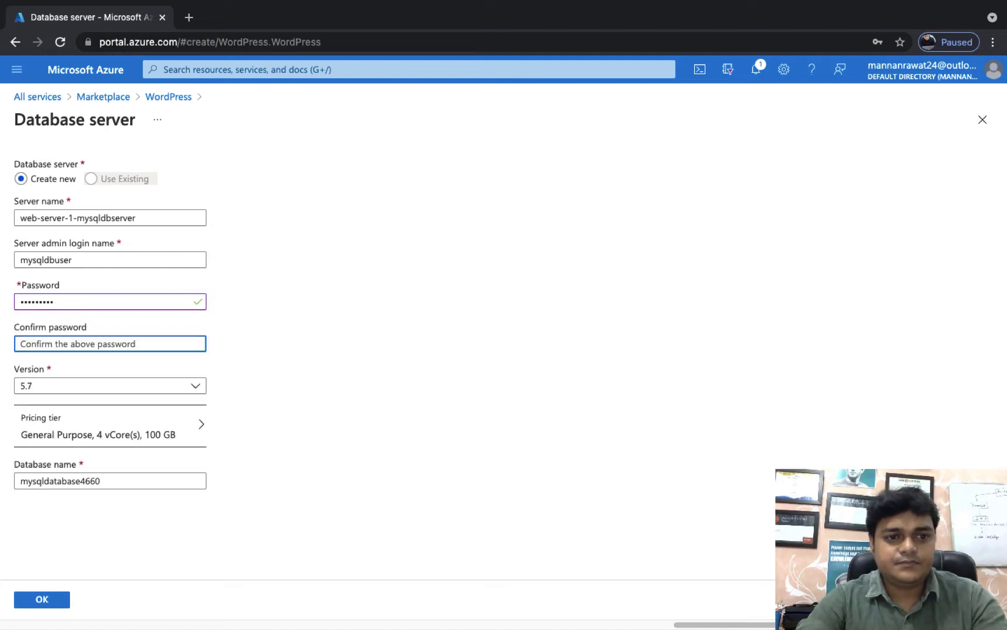
type("••••••")
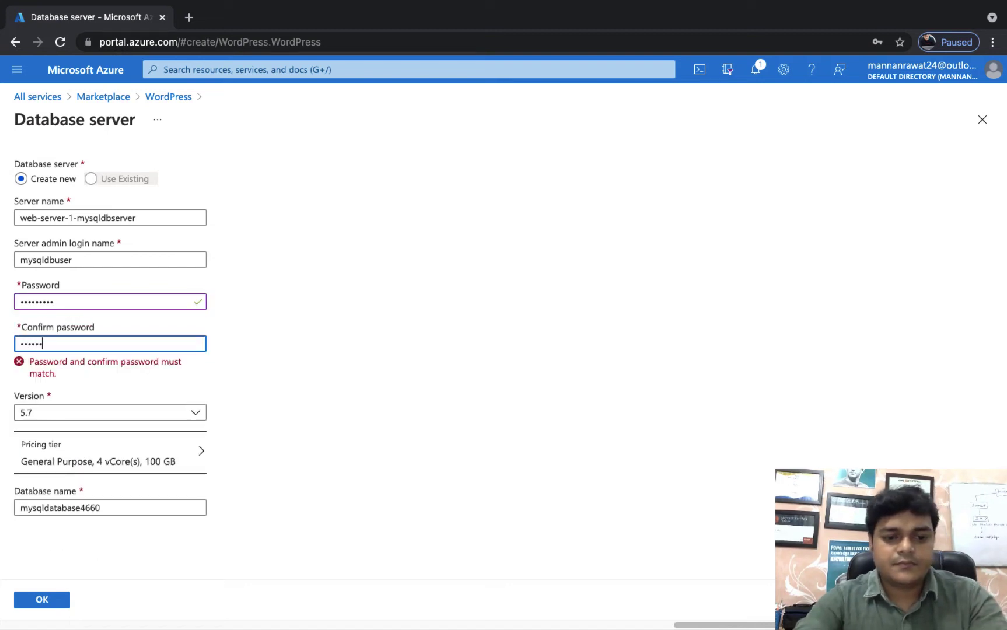
type("•••")
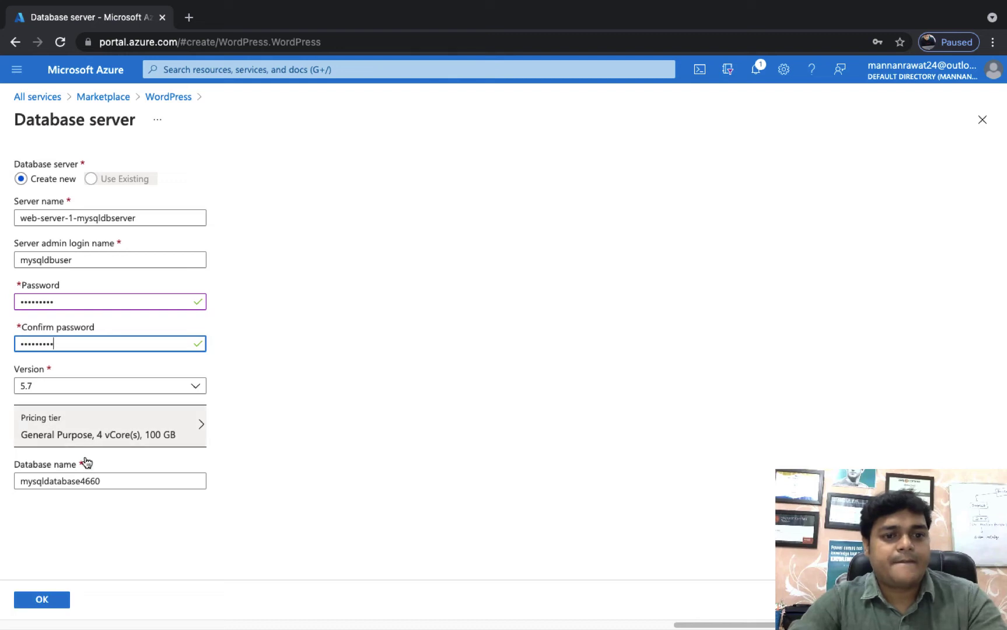
Step: Set the database pricing tier to Basic with 1 vCore and 5 GB storage, and save
left_click(101, 438)
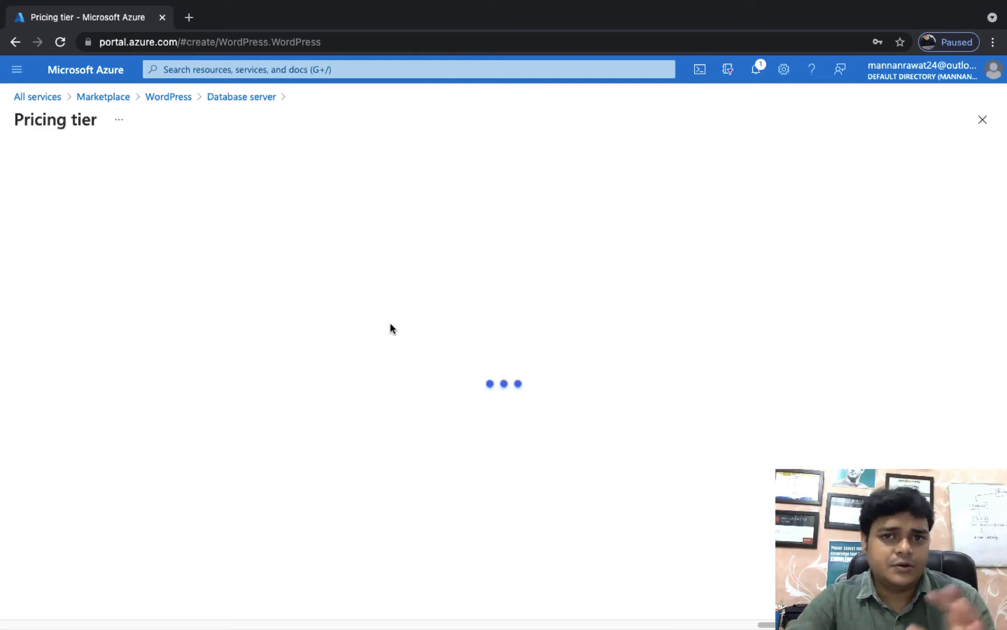
left_click(149, 192)
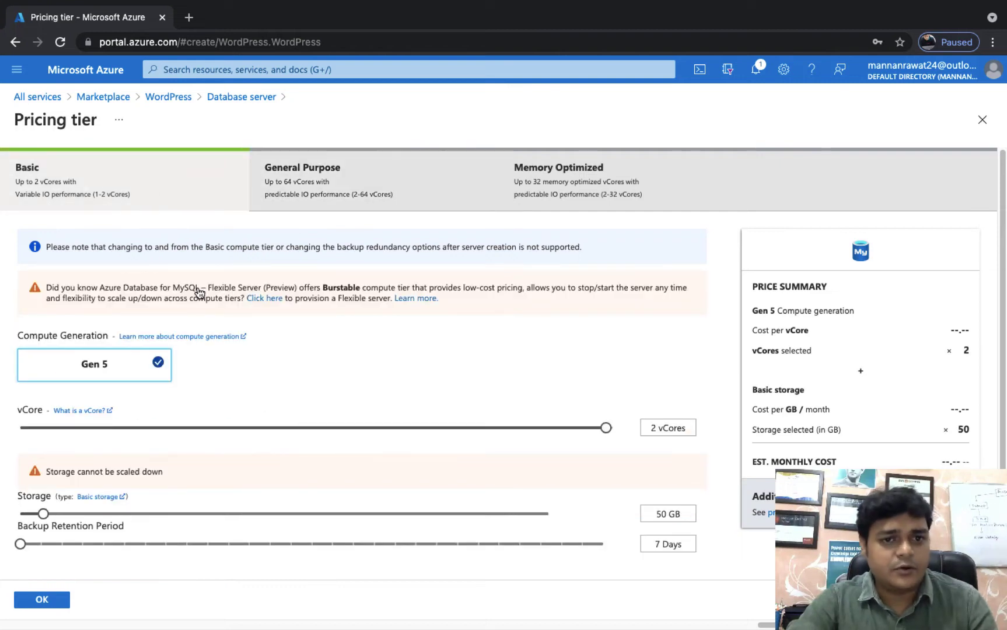
left_click_drag(610, 427, 53, 462)
left_click_drag(43, 513, 0, 499)
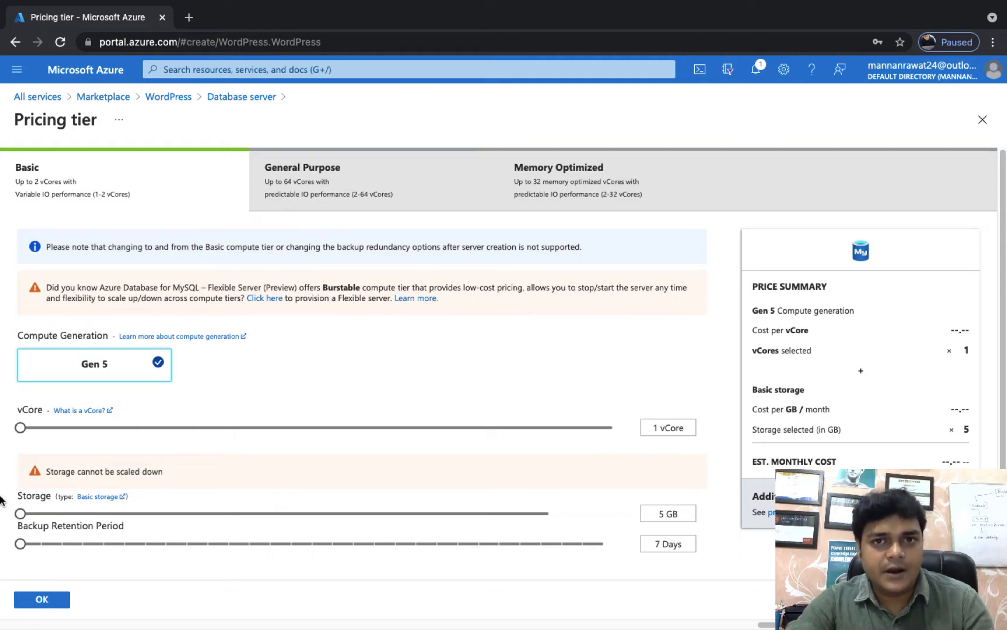
left_click(41, 603)
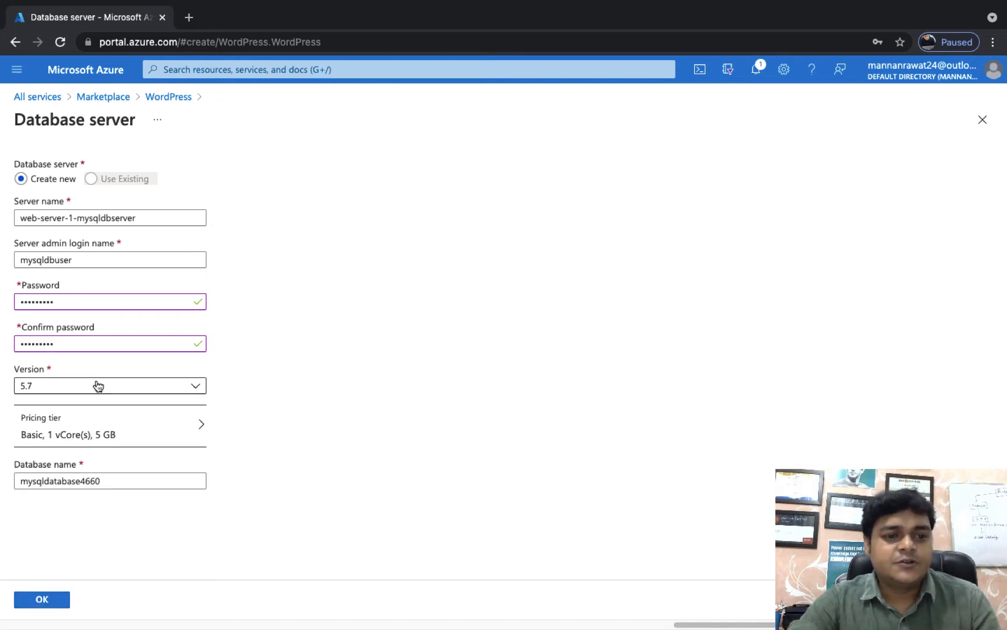
left_click(43, 602)
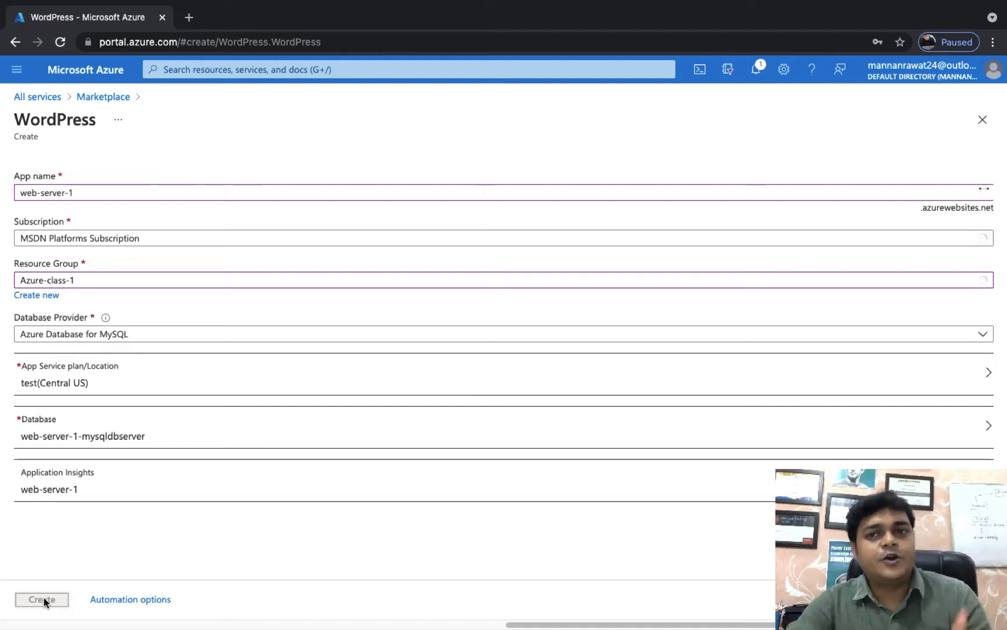
Step: Validate and create the web-server-1 WordPress deployment in Azure-class-1
left_click(42, 599)
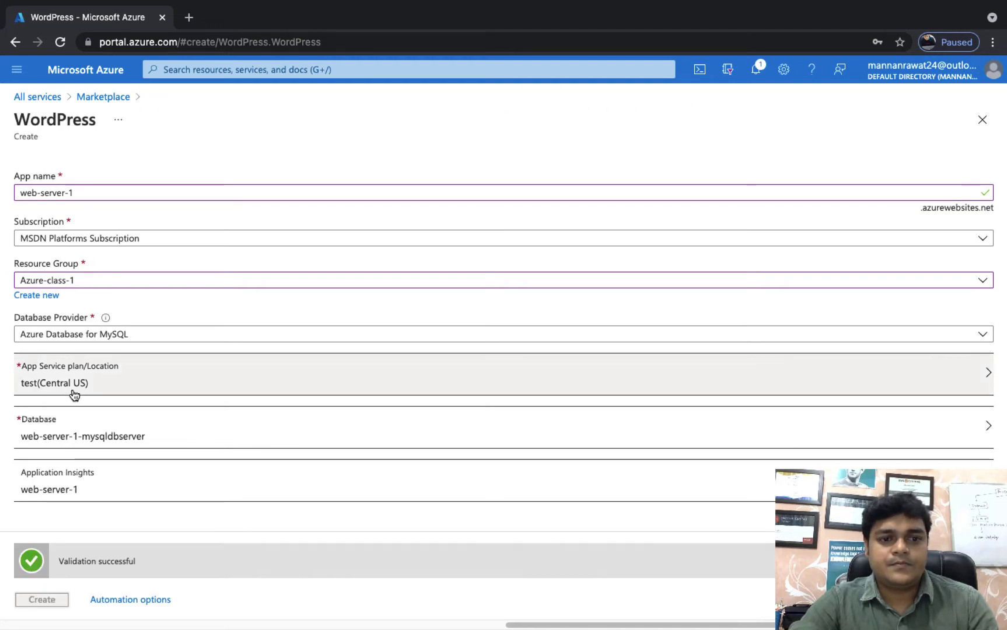
left_click(42, 599)
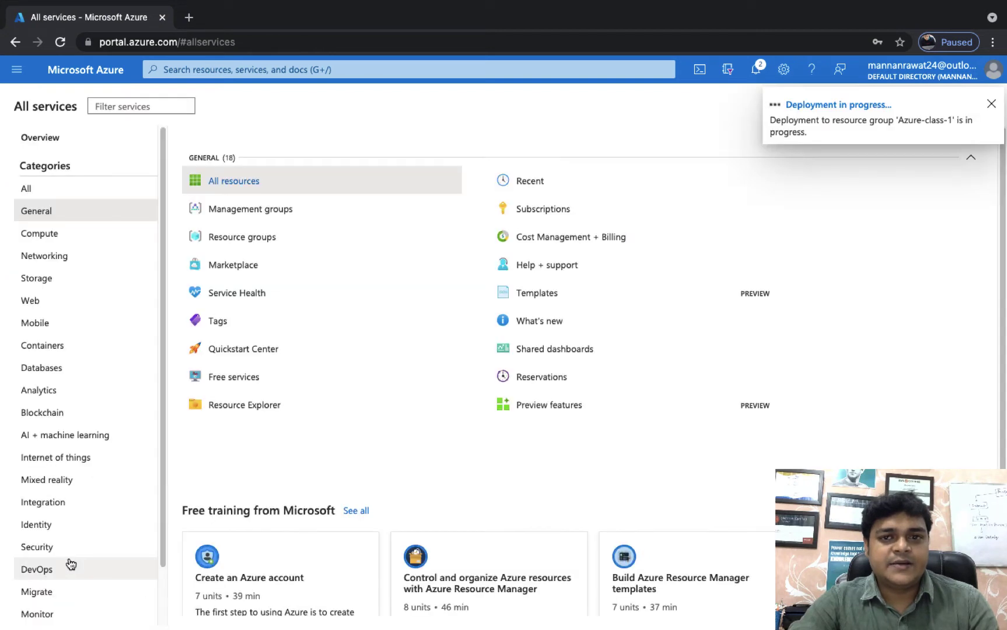
Step: Search the Marketplace for 'wordpress' and open the WordPress App Service create form
mouse_move(629, 220)
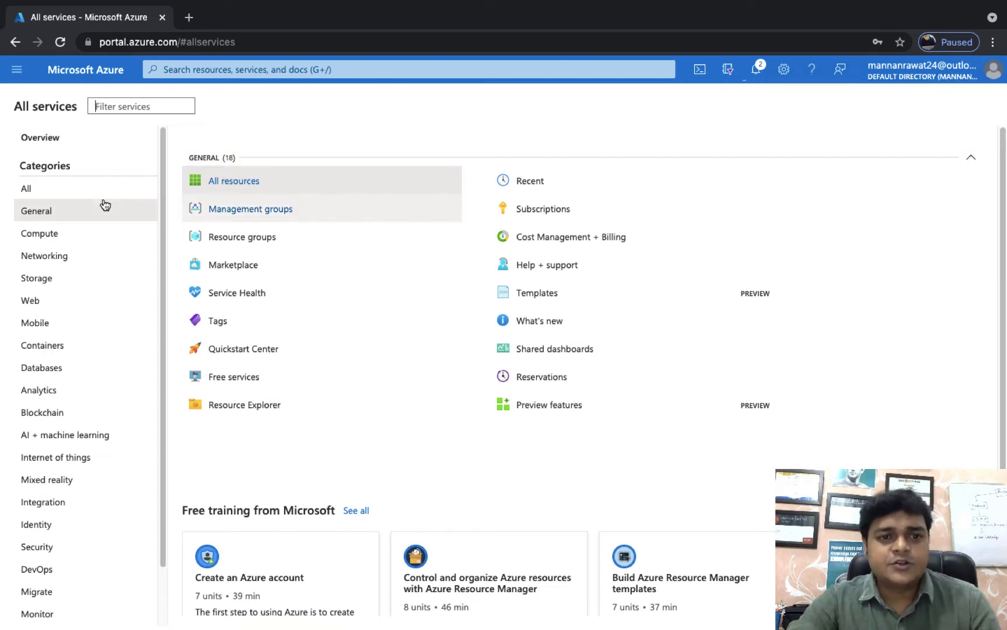
left_click(239, 266)
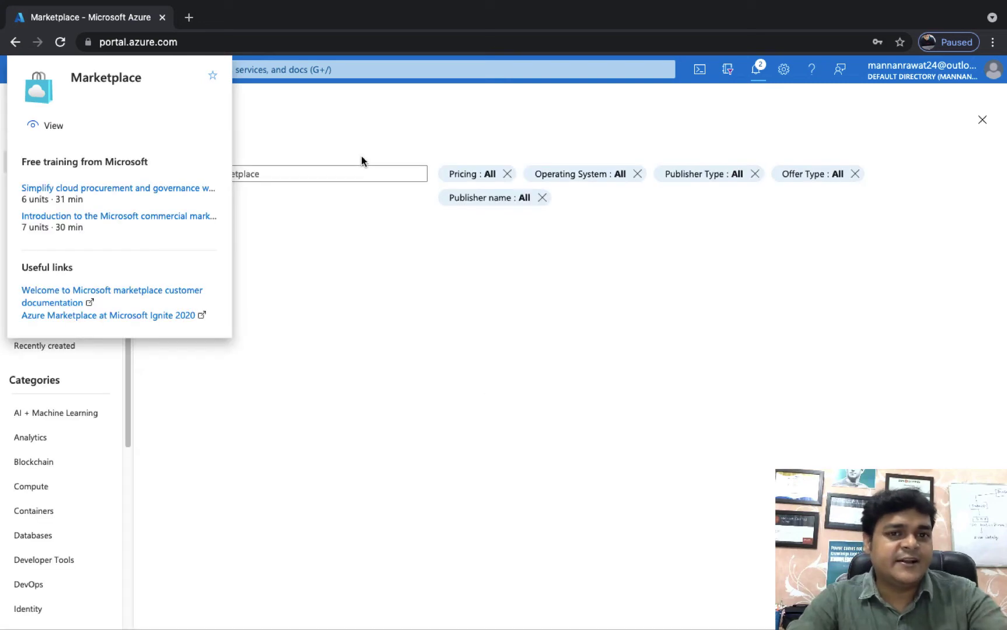
left_click(293, 172)
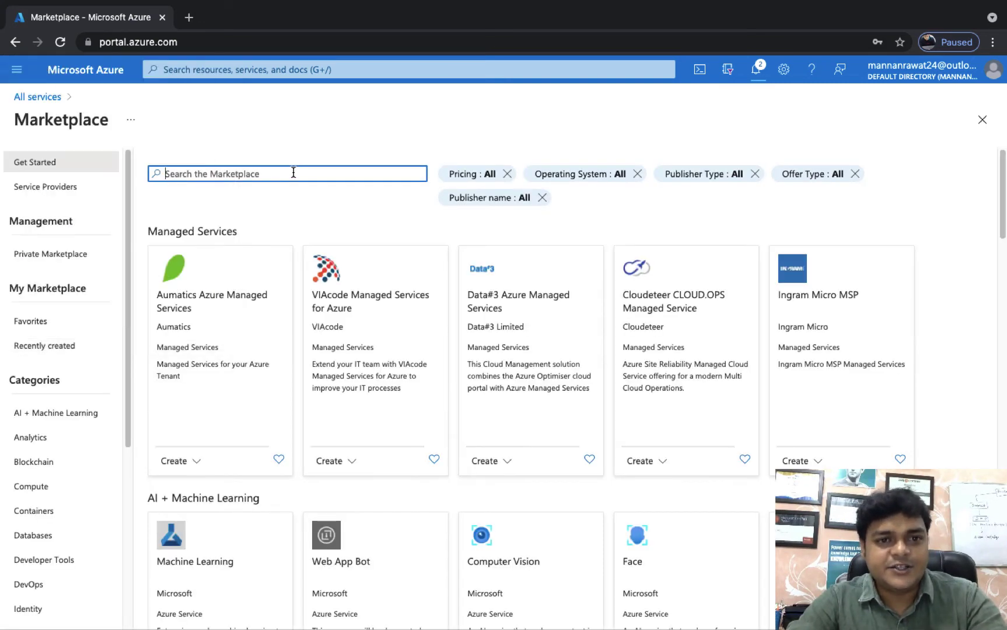
type("wordp")
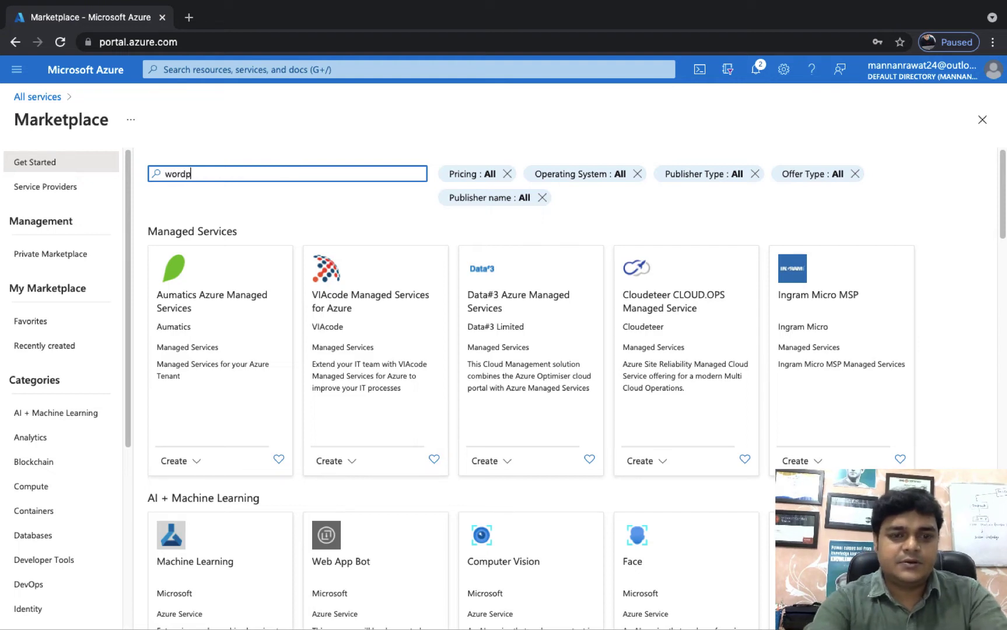
type("ress")
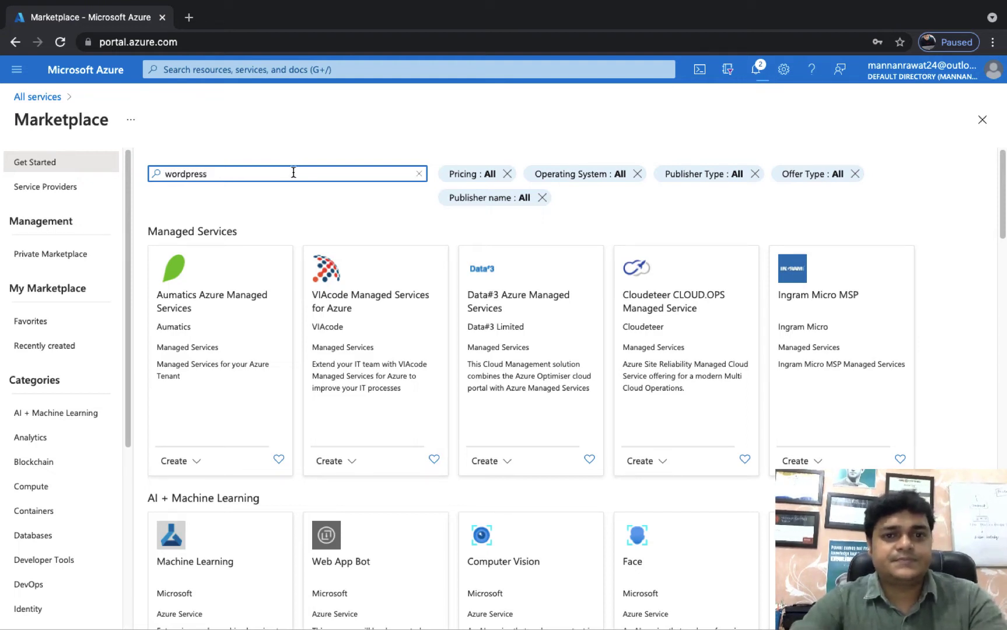
key("Return")
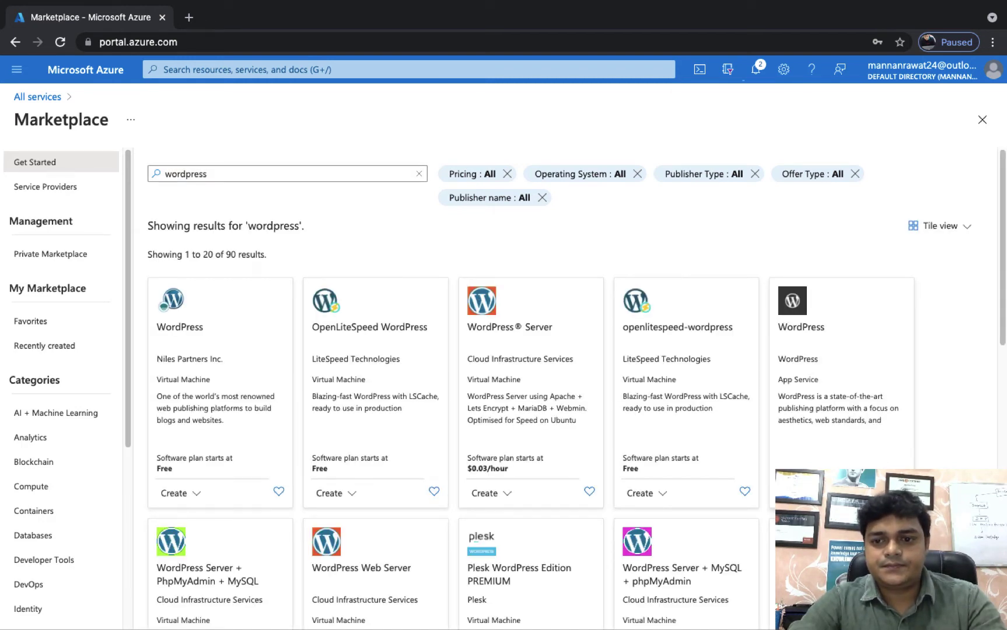
left_click(796, 494)
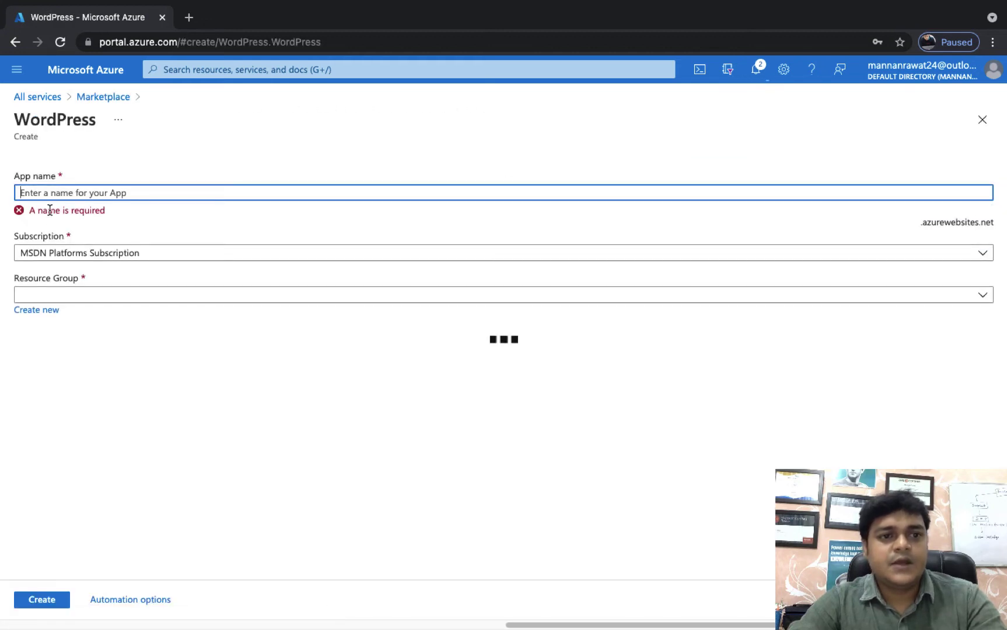
Step: Name the second app web-server-2 and put it in resource group Azure-class-1
type("web-se")
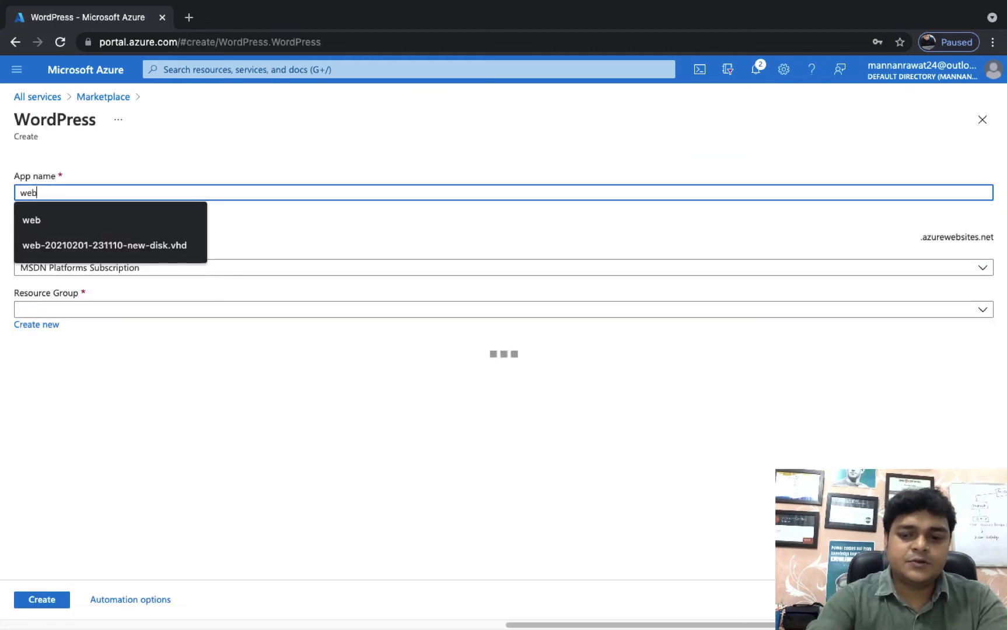
key("BackSpace")
key("BackSpace")
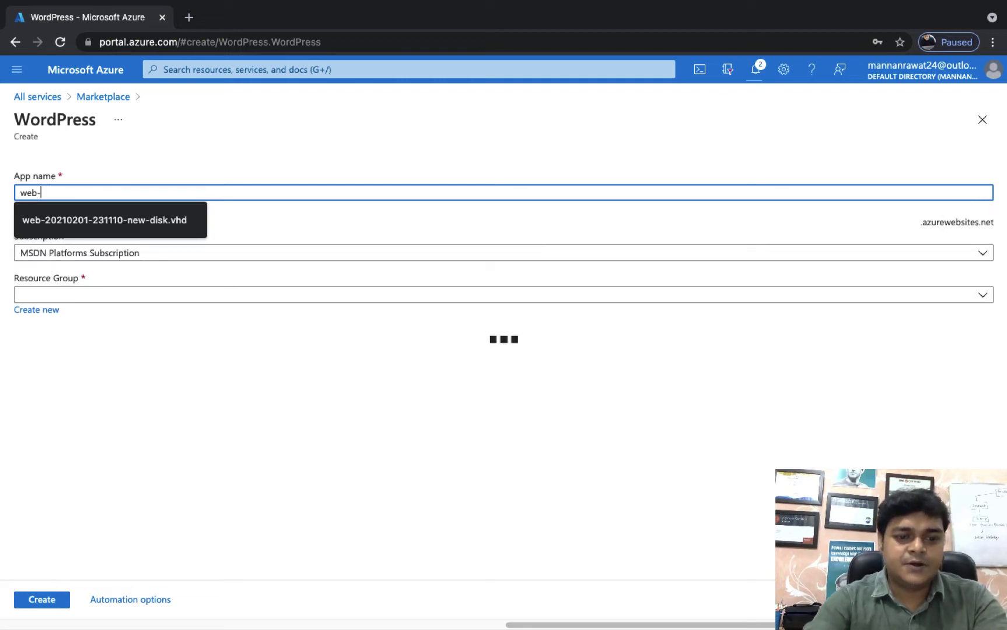
type("server-2")
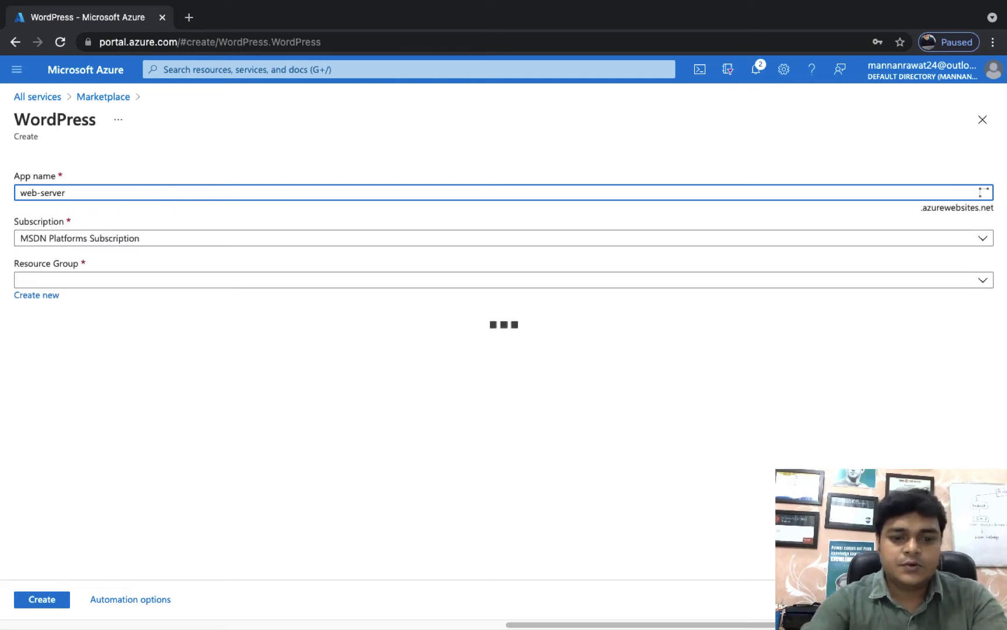
left_click(75, 282)
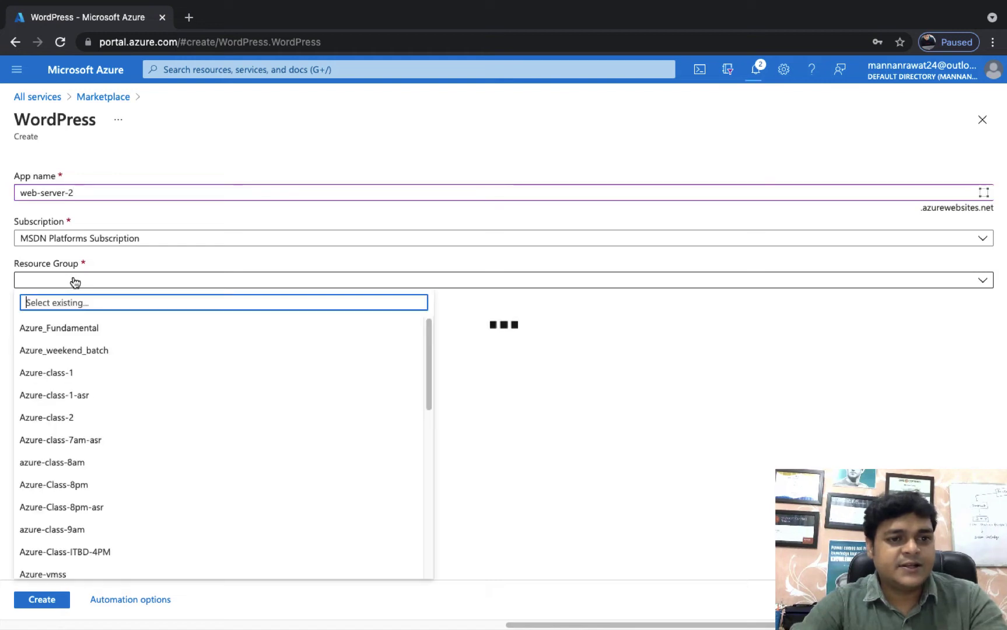
left_click(60, 383)
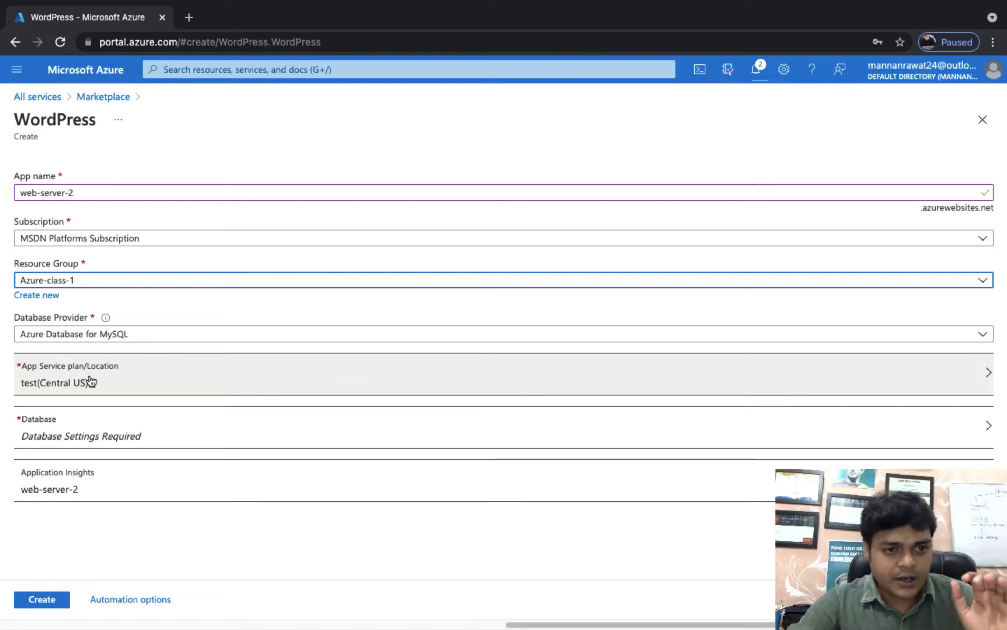
Step: Create a new App Service plan test-2 located in East US
left_click(90, 381)
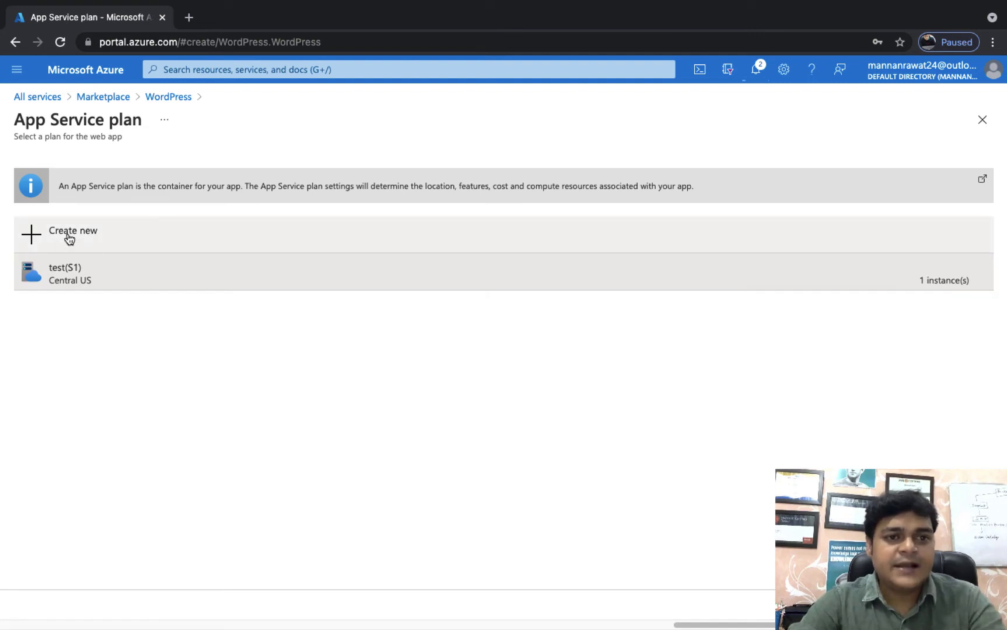
left_click(68, 236)
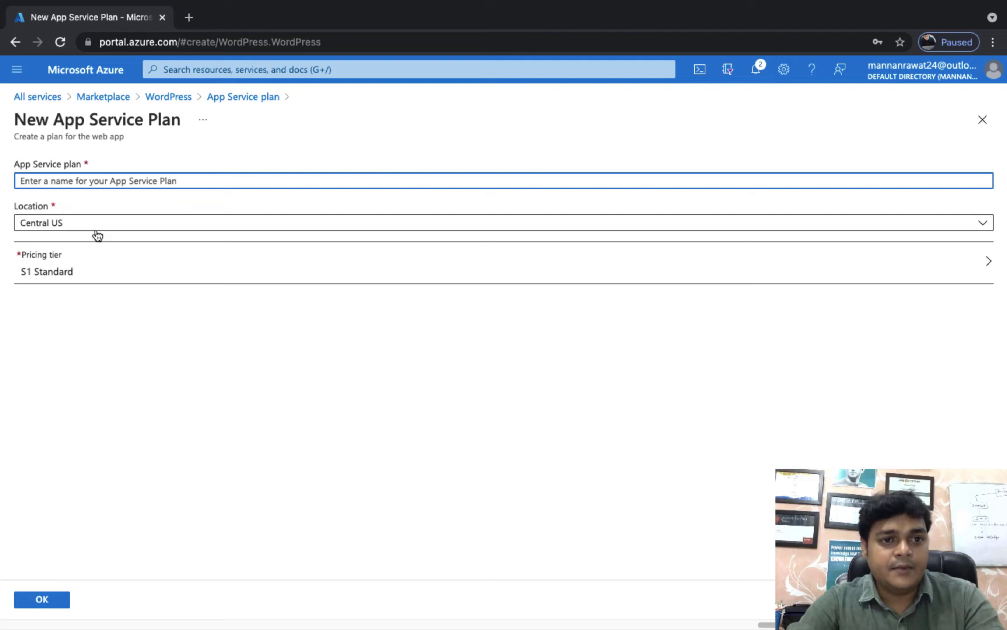
type("test-2")
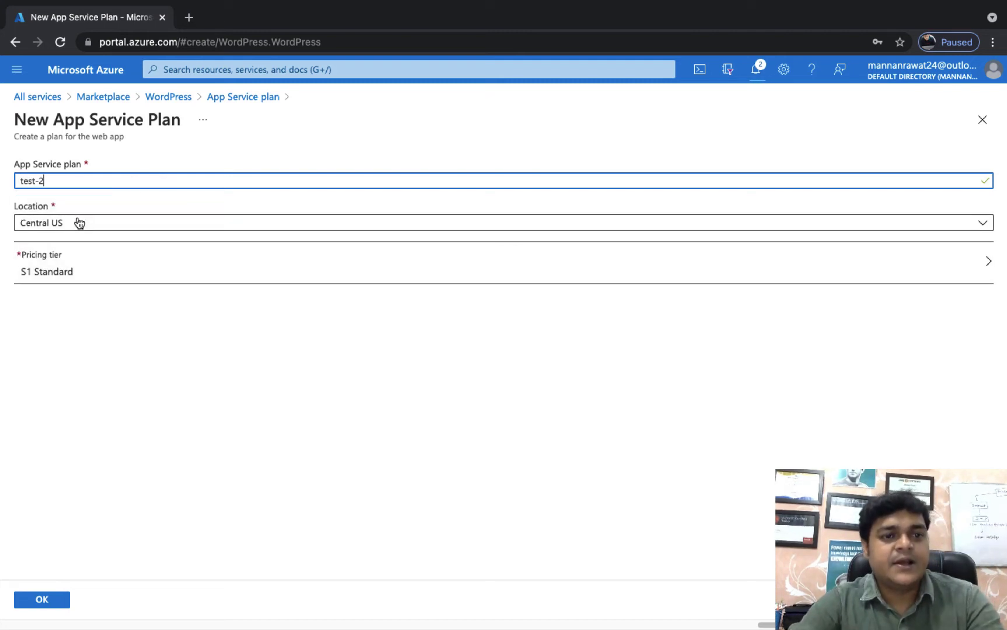
left_click(78, 223)
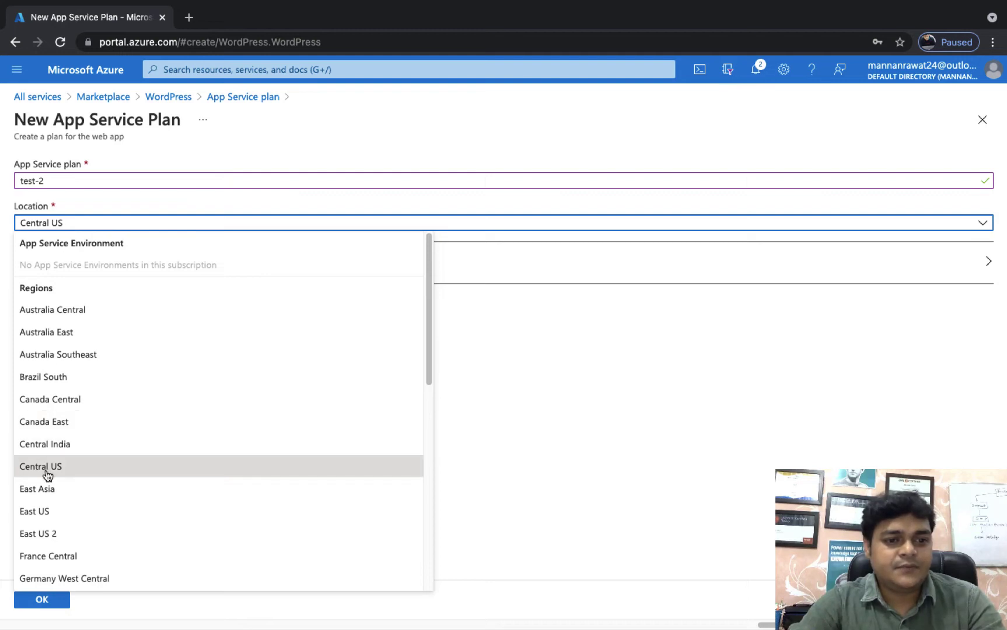
left_click(38, 513)
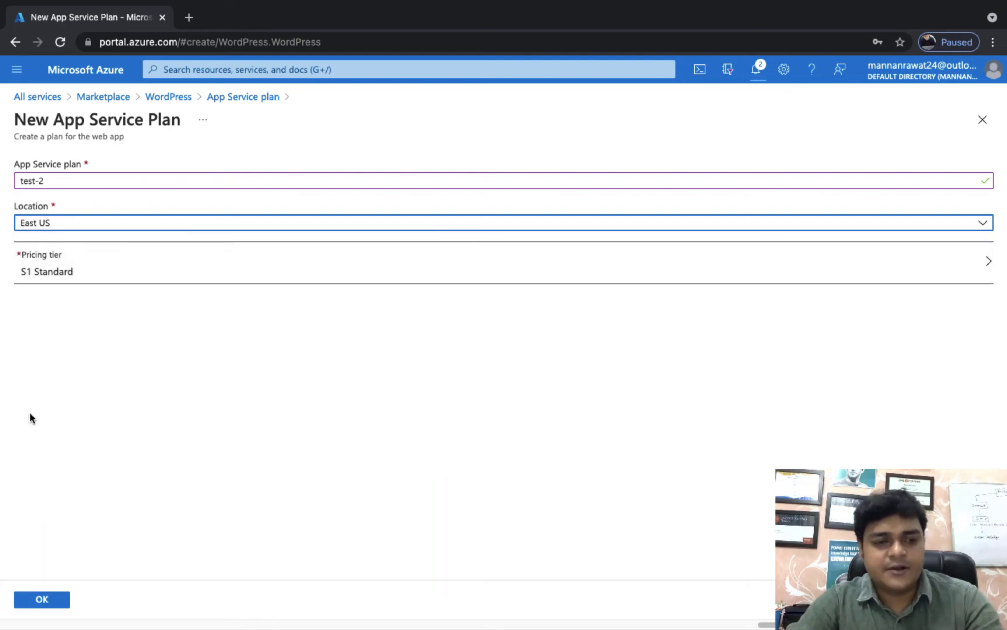
left_click(45, 602)
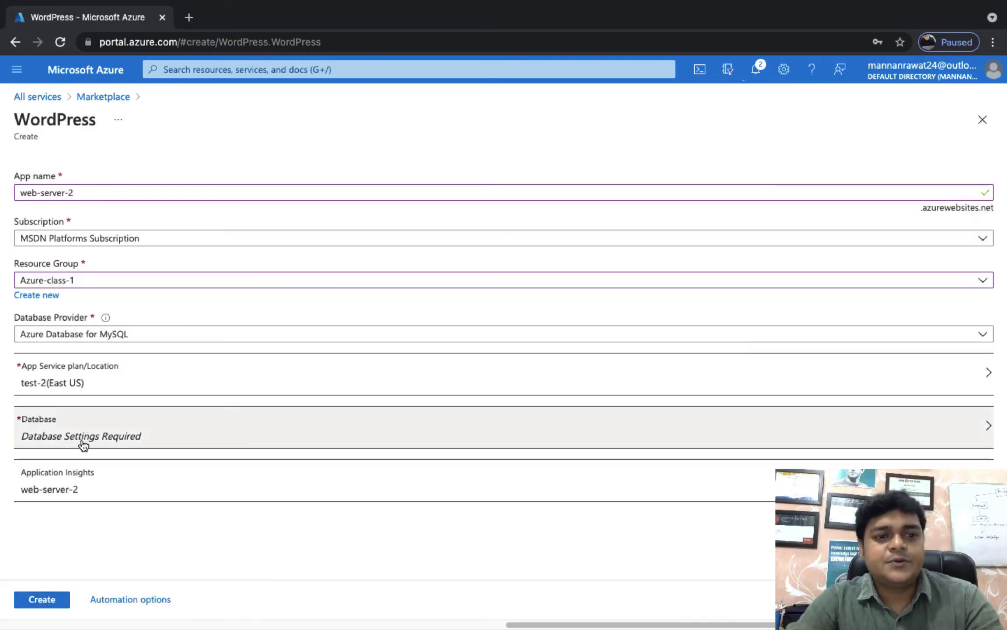
Step: Re-enter the MySQL database admin password and its confirmation
left_click(63, 436)
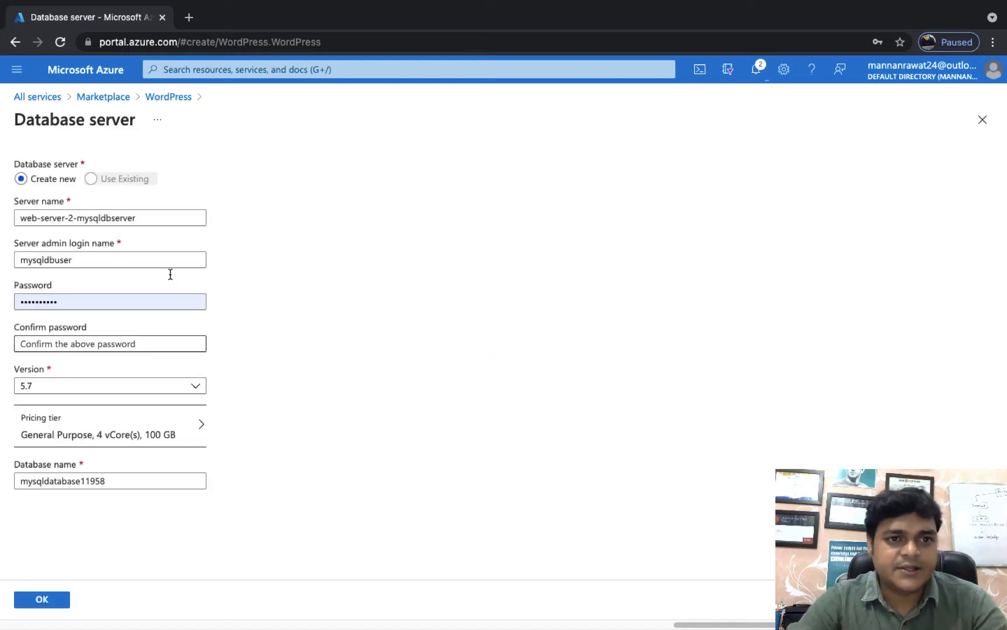
left_click(58, 342)
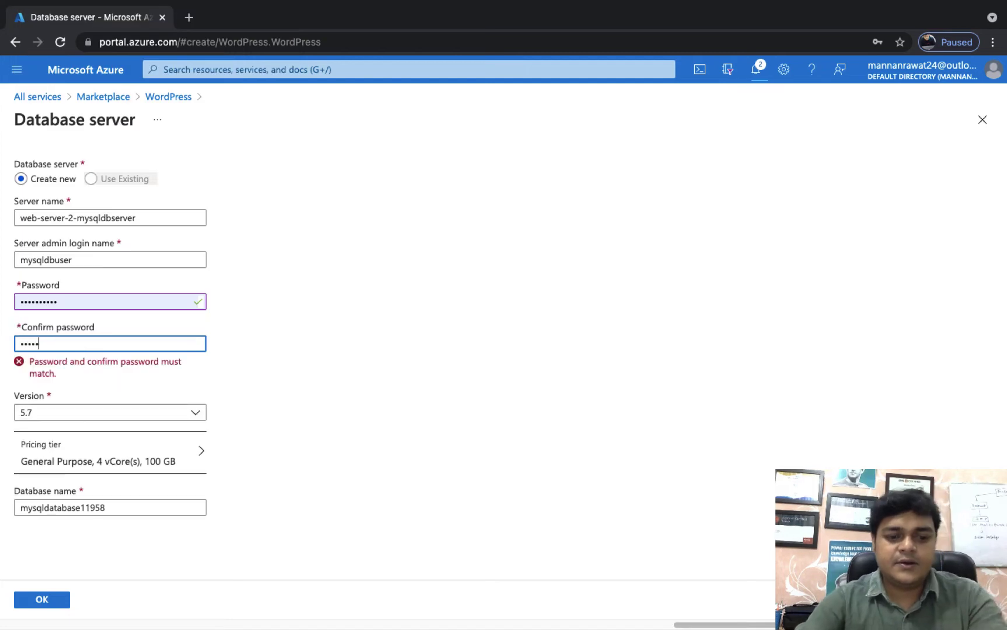
key("BackSpace")
key("BackSpace")
key("BackSpace")
key("BackSpace")
key("BackSpace")
key("BackSpace")
key("BackSpace")
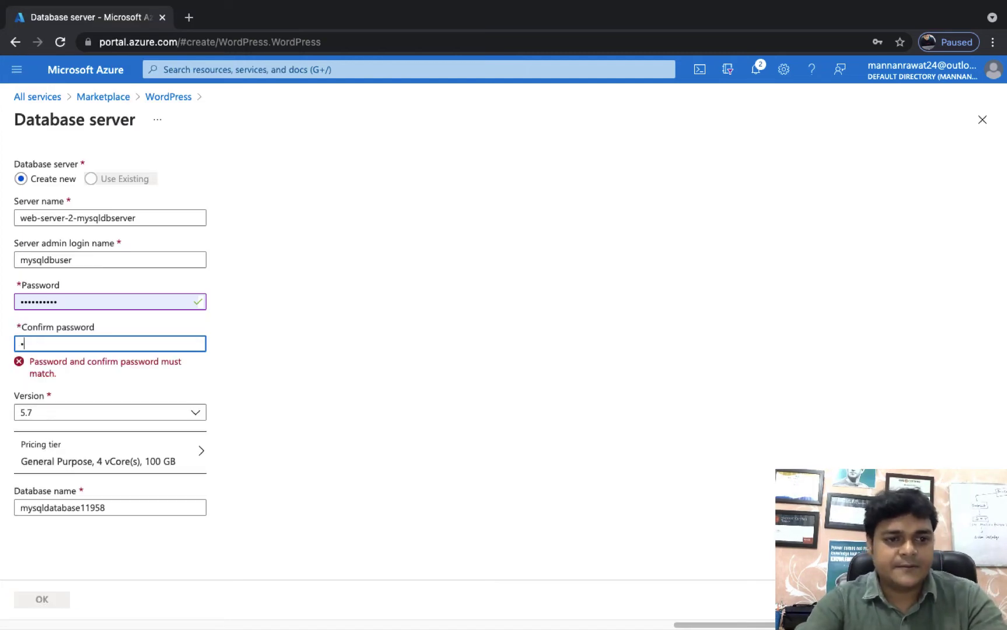
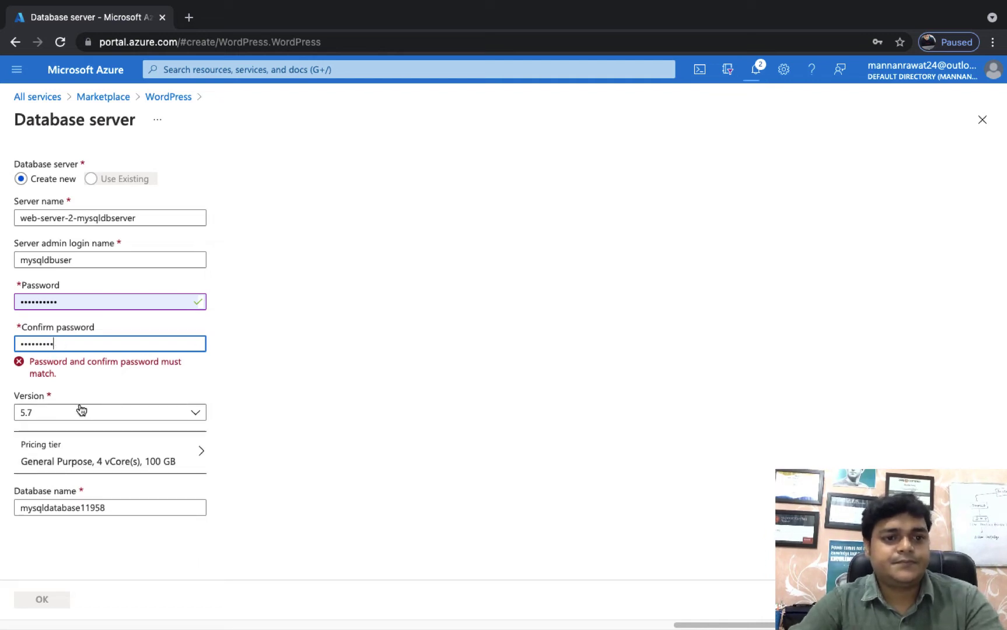
double_click(64, 303)
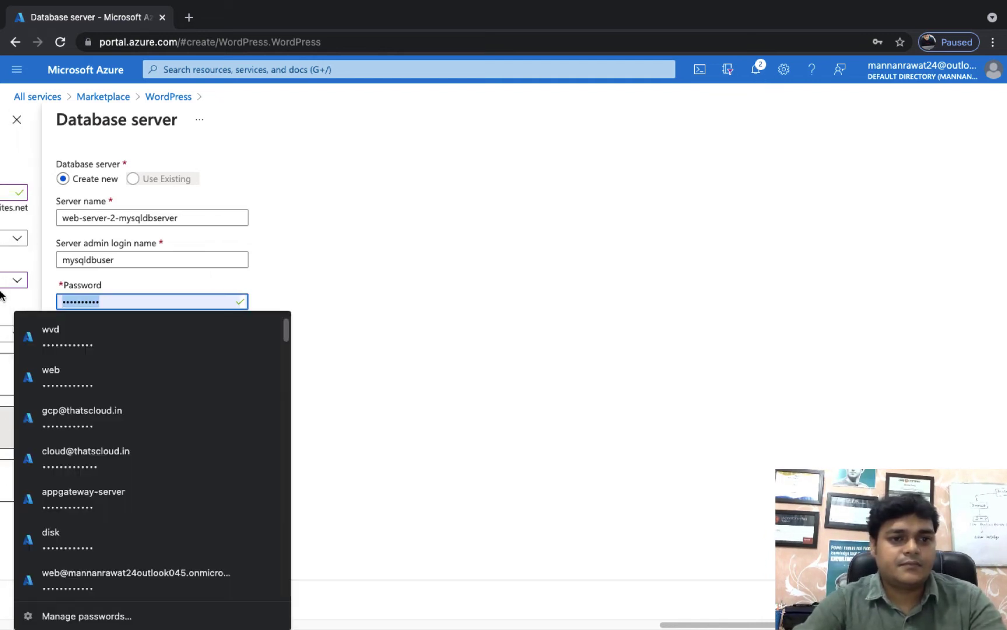
left_click(147, 301)
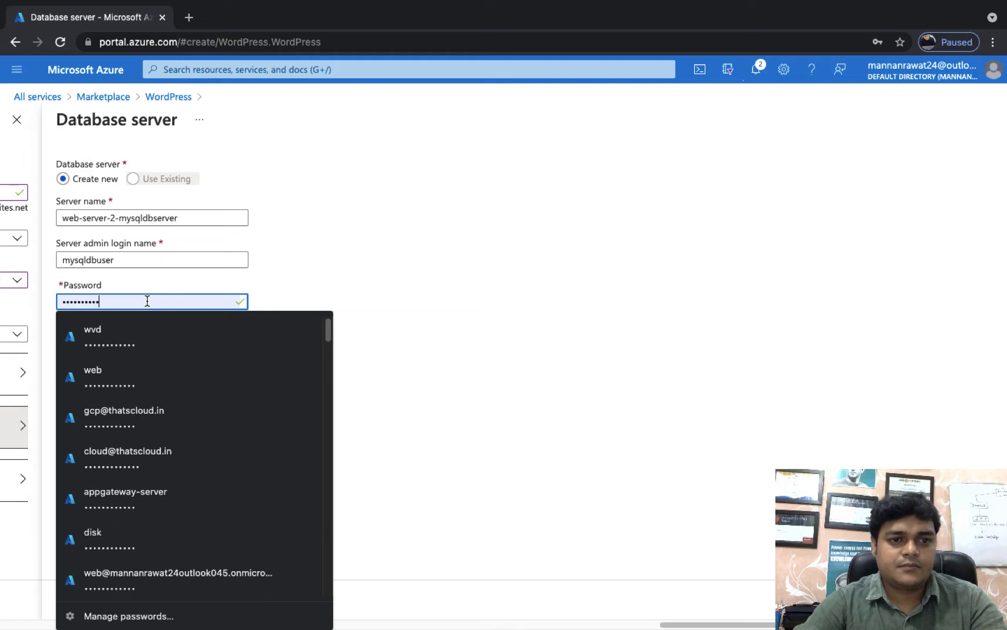
left_click_drag(93, 287, 69, 286)
type("•••••")
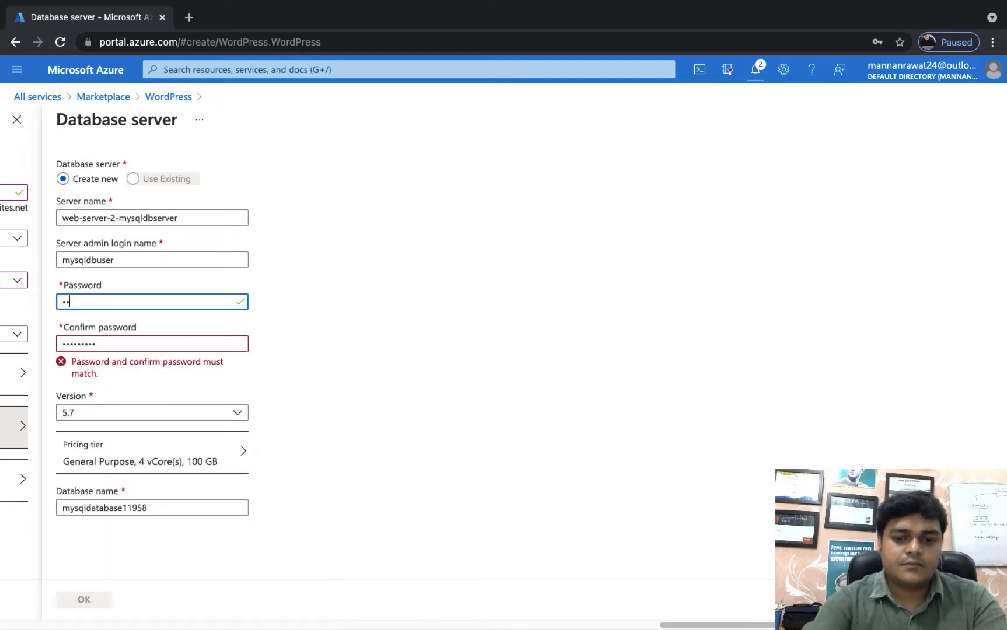
type("••••")
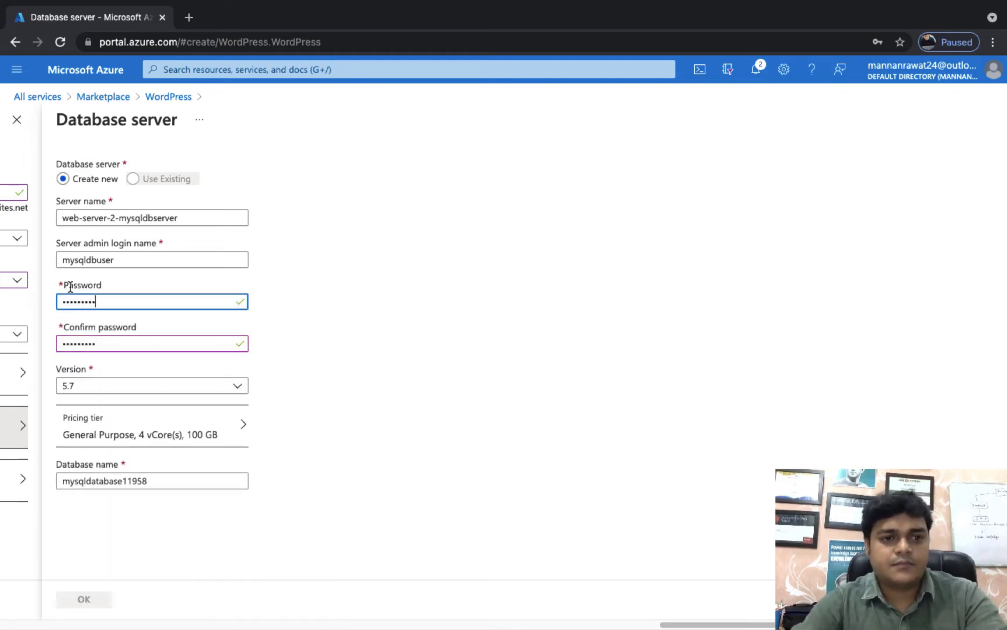
Step: Set the database pricing tier to Basic, 1 vCore, 5 GB storage and confirm the database
left_click(131, 430)
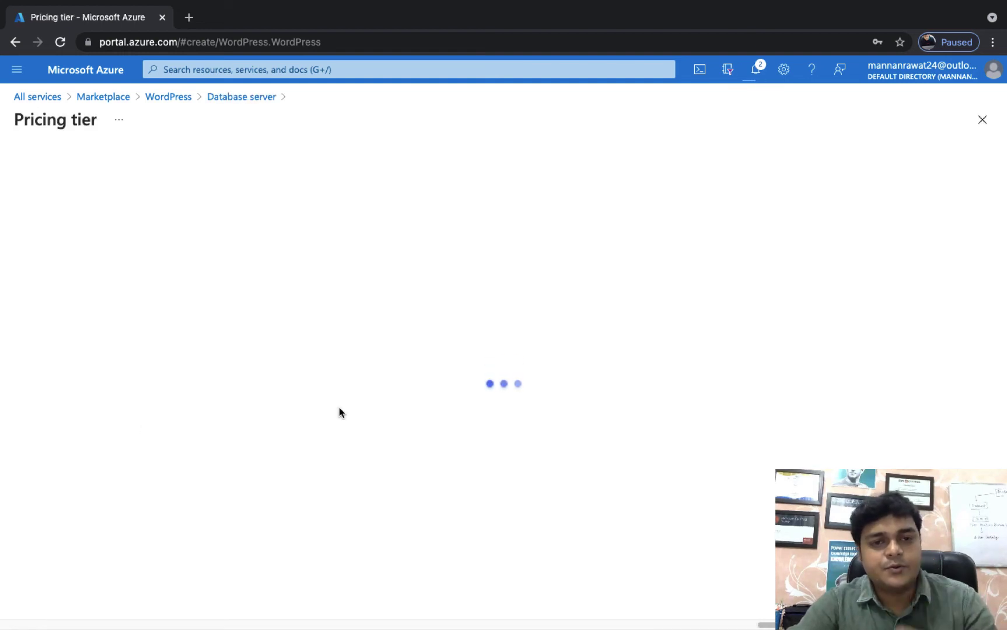
left_click(124, 204)
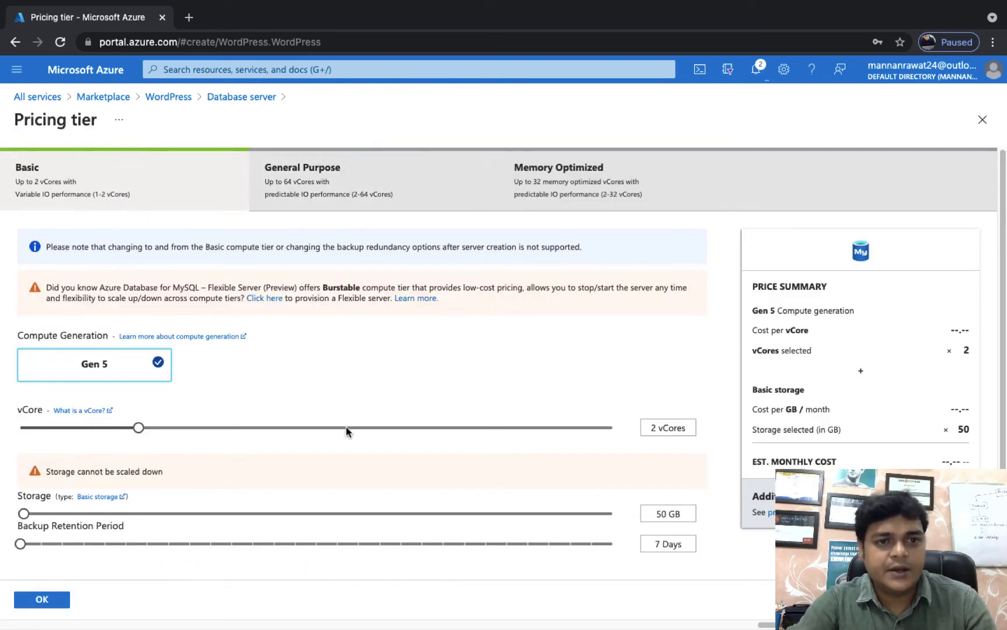
left_click_drag(612, 427, 1, 452)
left_click_drag(47, 513, 20, 514)
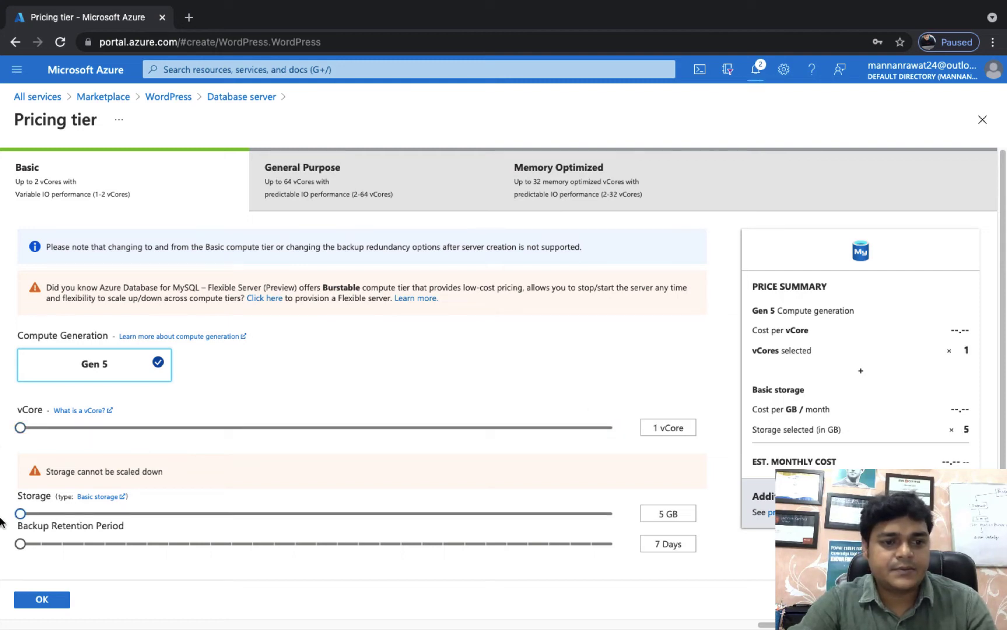
left_click(61, 600)
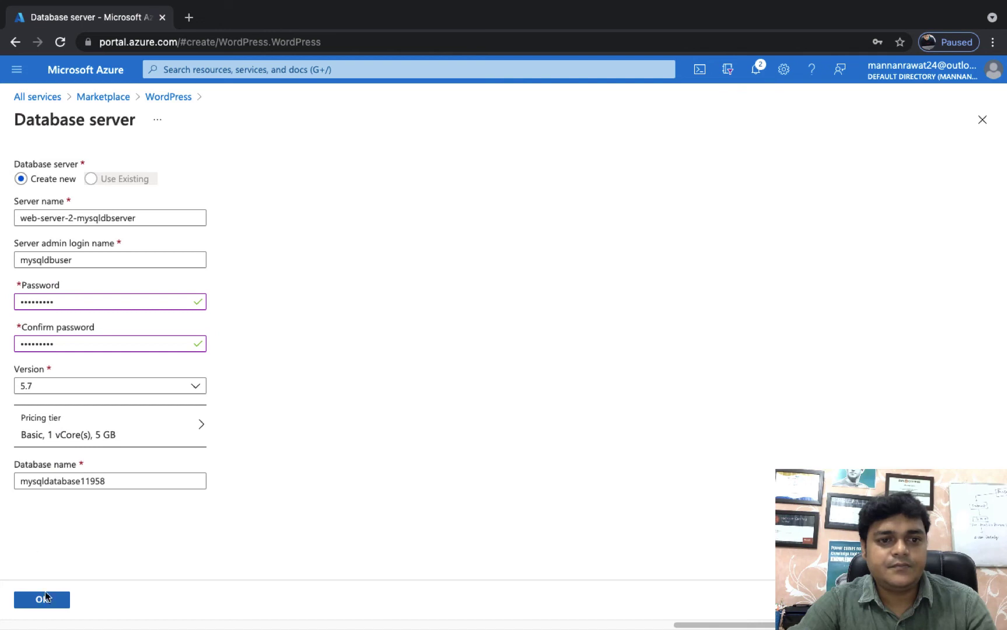
left_click(46, 605)
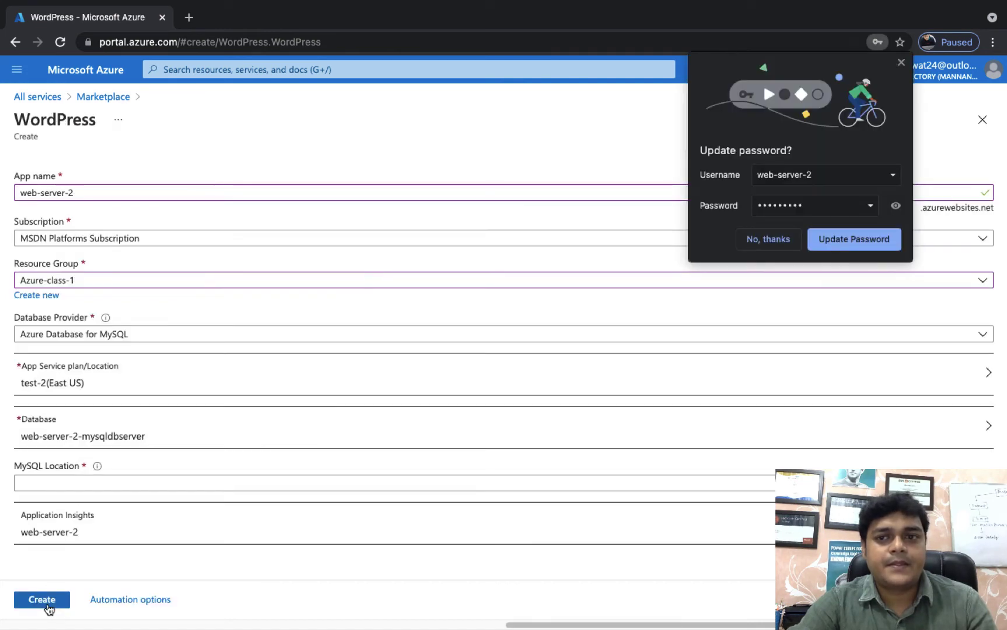
Step: Dismiss the browser password prompt, set MySQL location to East US, and create web-server-2
left_click(767, 239)
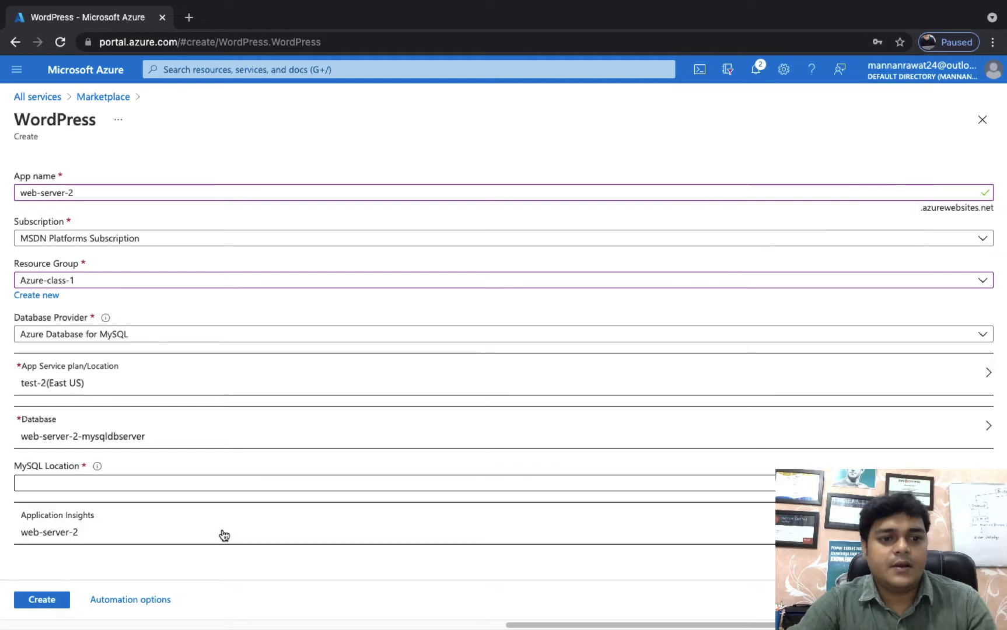
left_click(103, 484)
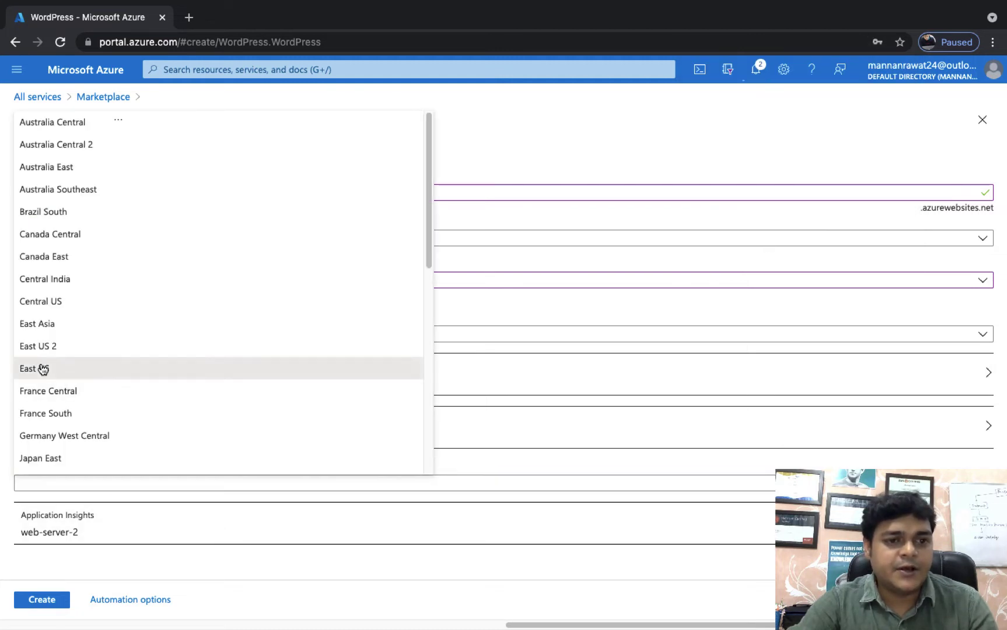
left_click(41, 367)
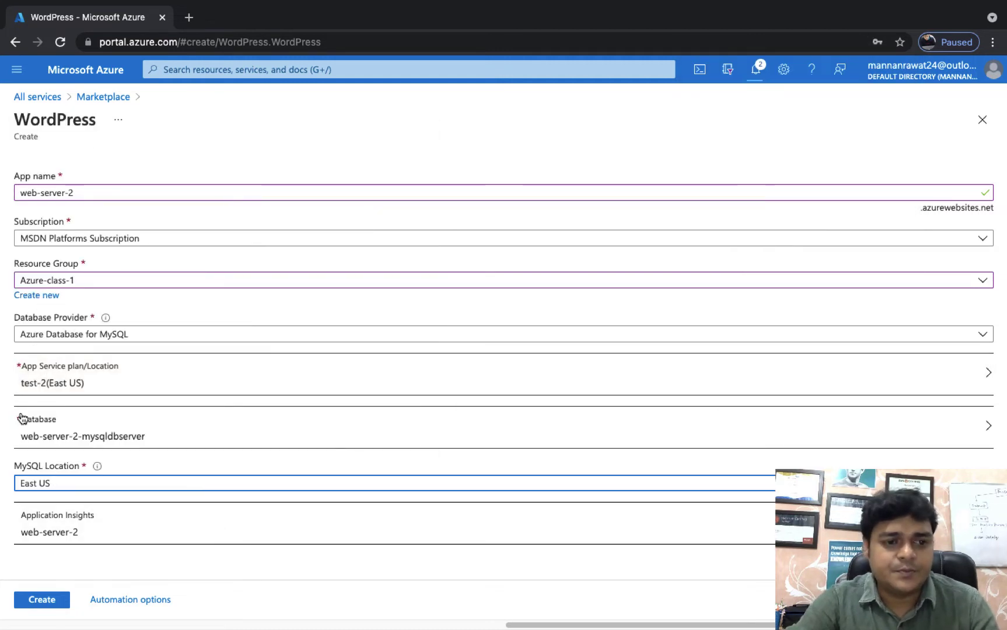
left_click(35, 598)
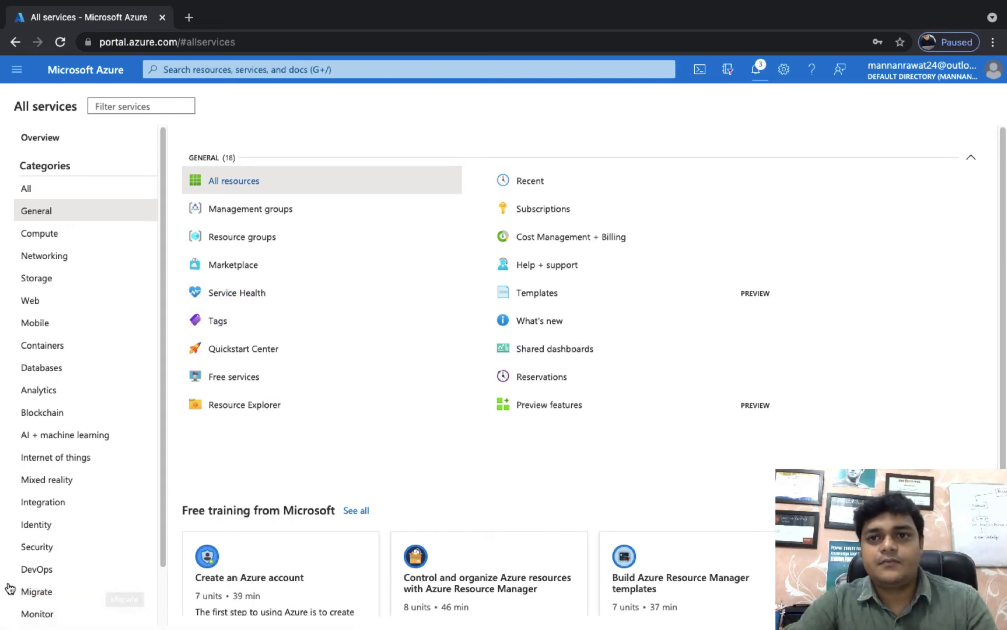
Step: Check notifications for the Azure-class-1 deployments still in progress, then switch to the desktop
left_click(758, 73)
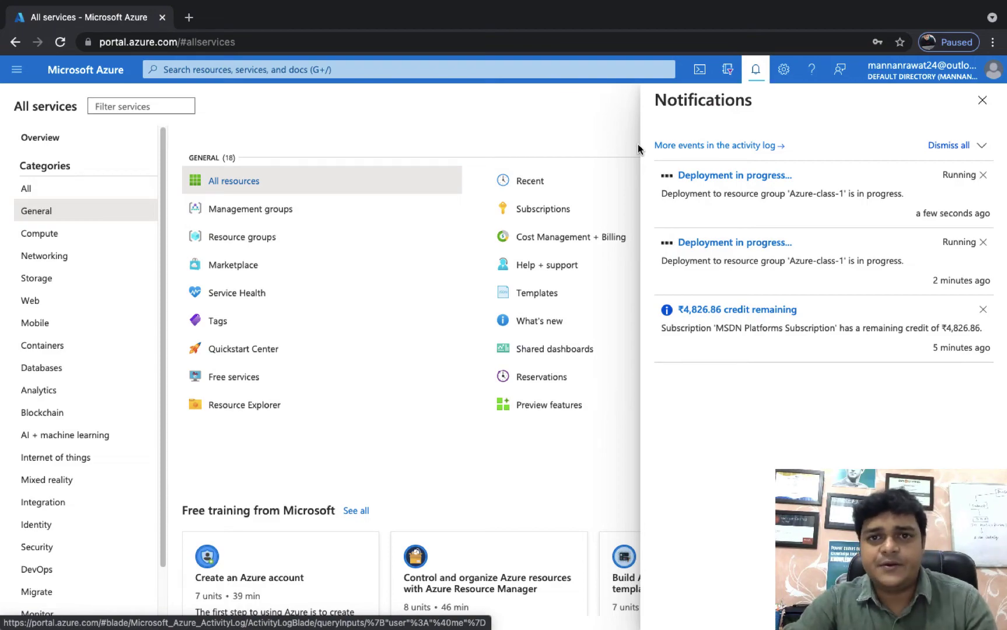
key("ctrl+Left")
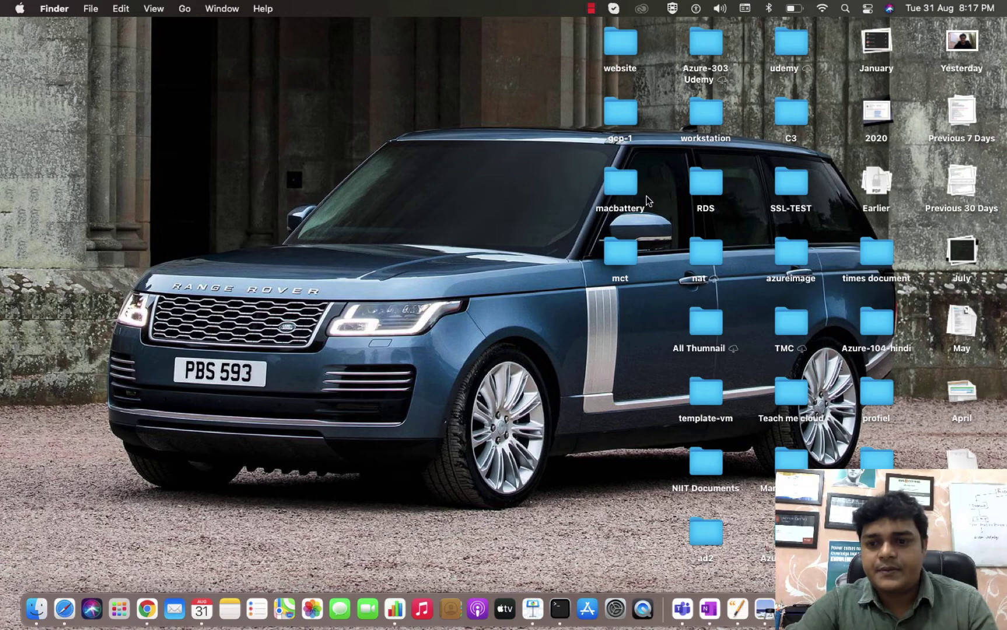
right_click(910, 609)
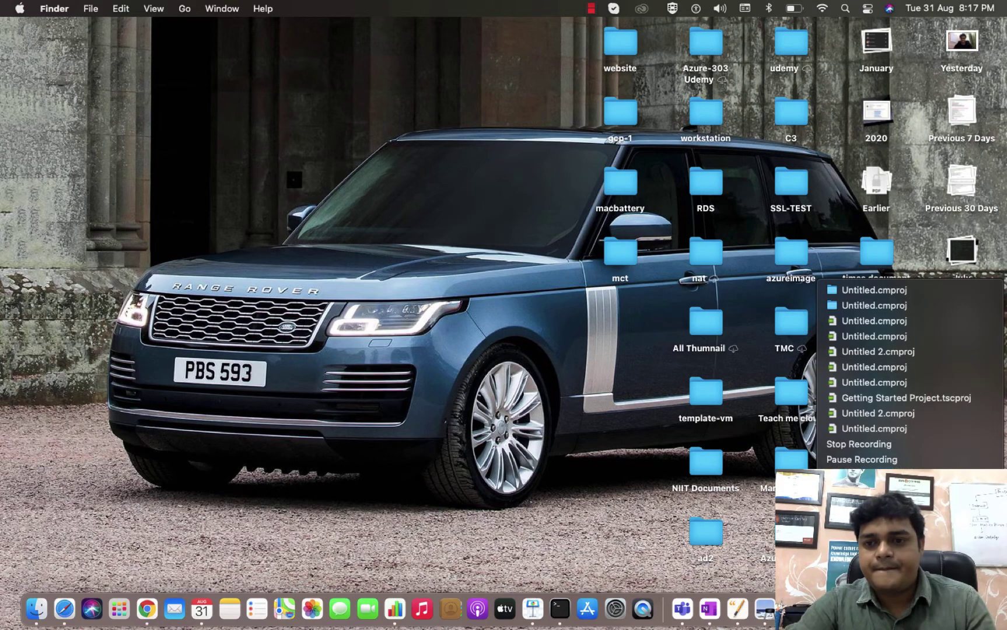
Step: Close notifications and open web-server-1 from App Services under the Web category
left_click(866, 460)
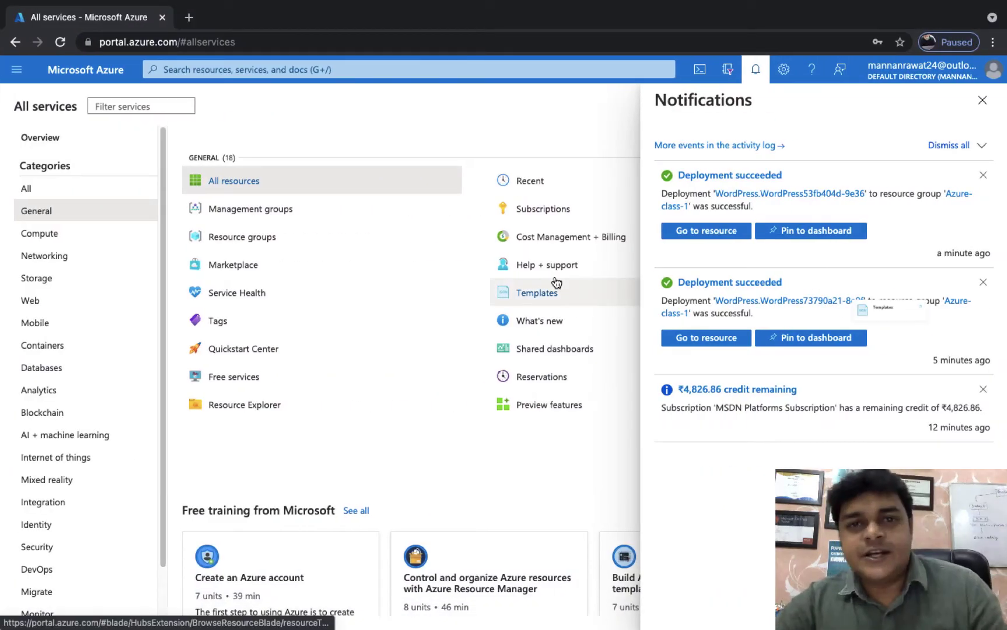
mouse_move(556, 283)
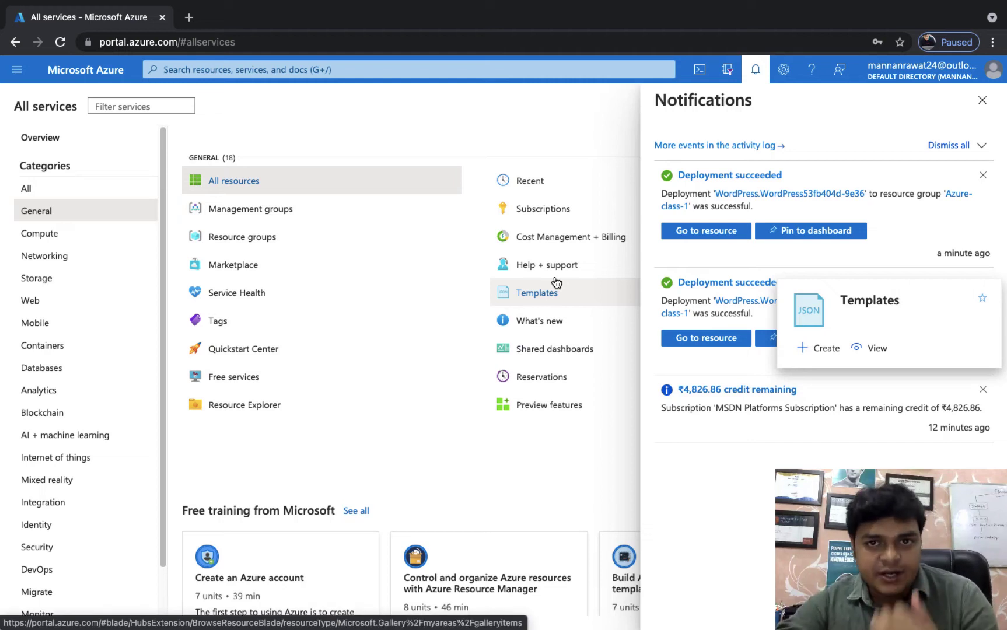
left_click(982, 101)
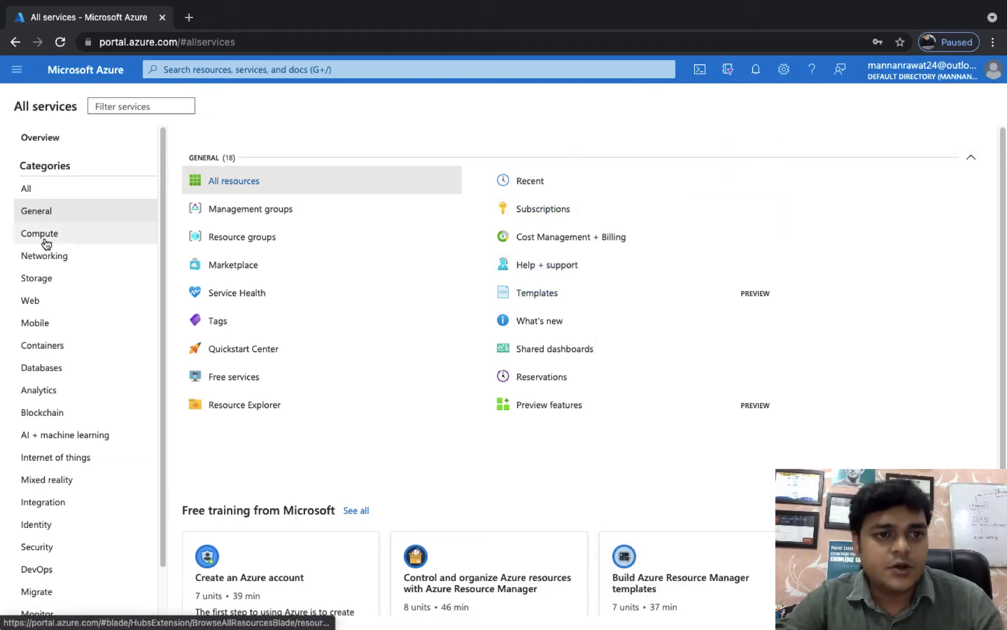
left_click(30, 301)
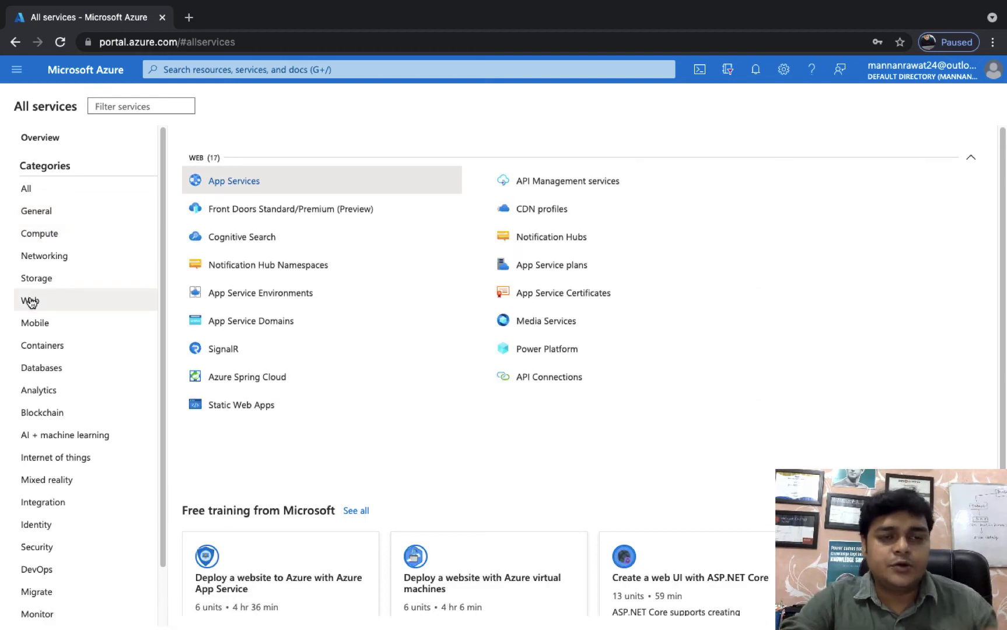
left_click(242, 179)
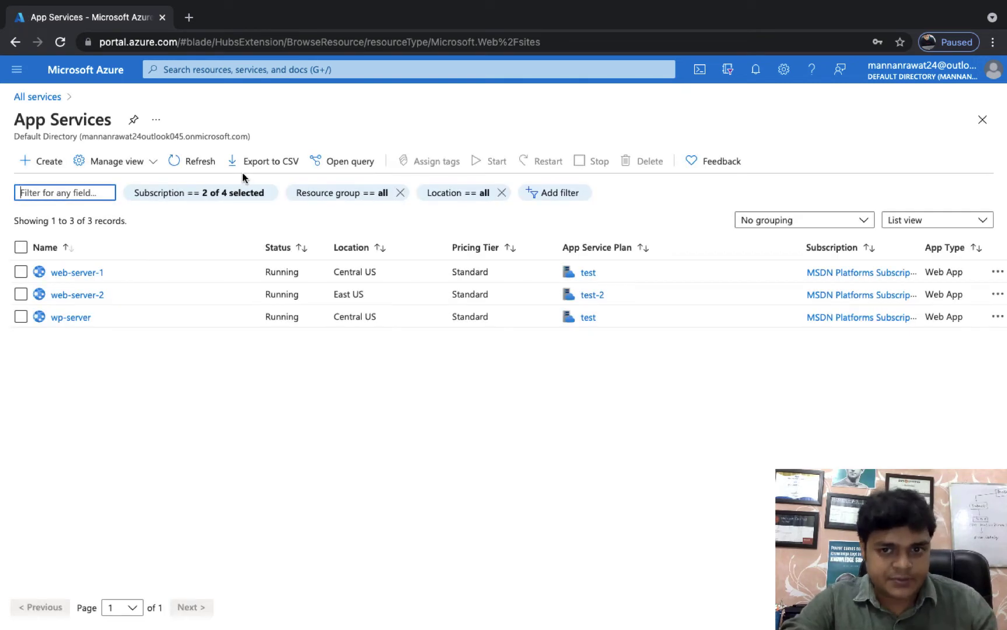
left_click(81, 272)
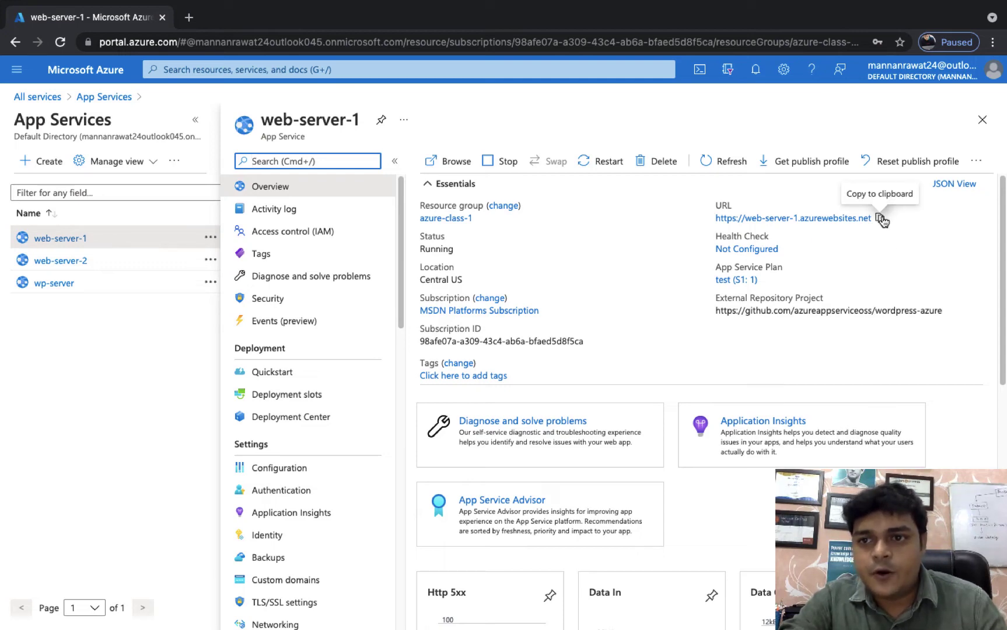
Step: Copy web-server-1's URL and load it in a new Chrome tab to reach the WordPress installer
left_click(881, 219)
left_click(193, 22)
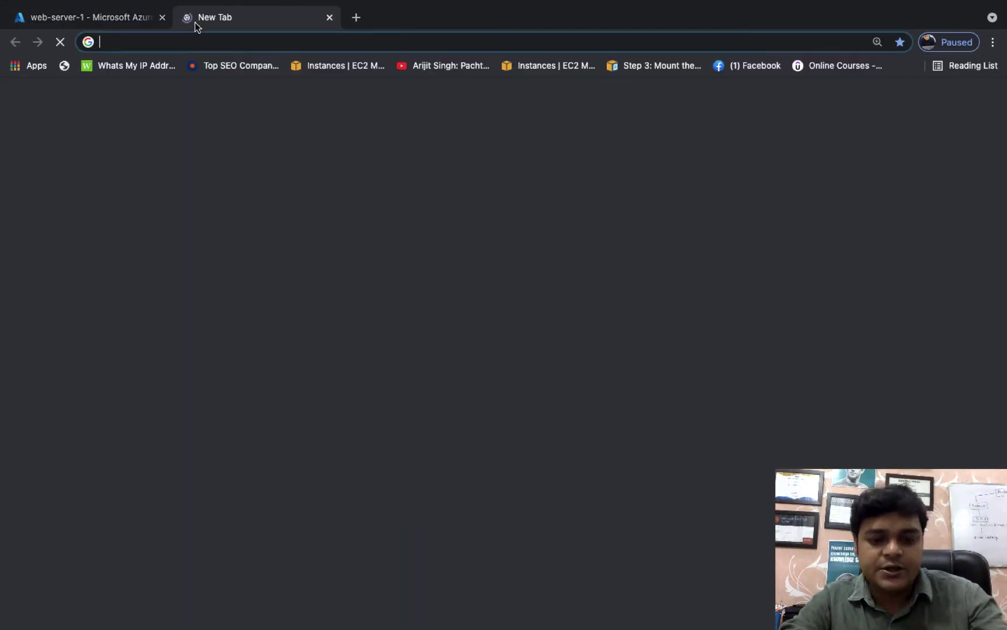
key("ctrl+v")
key("Return")
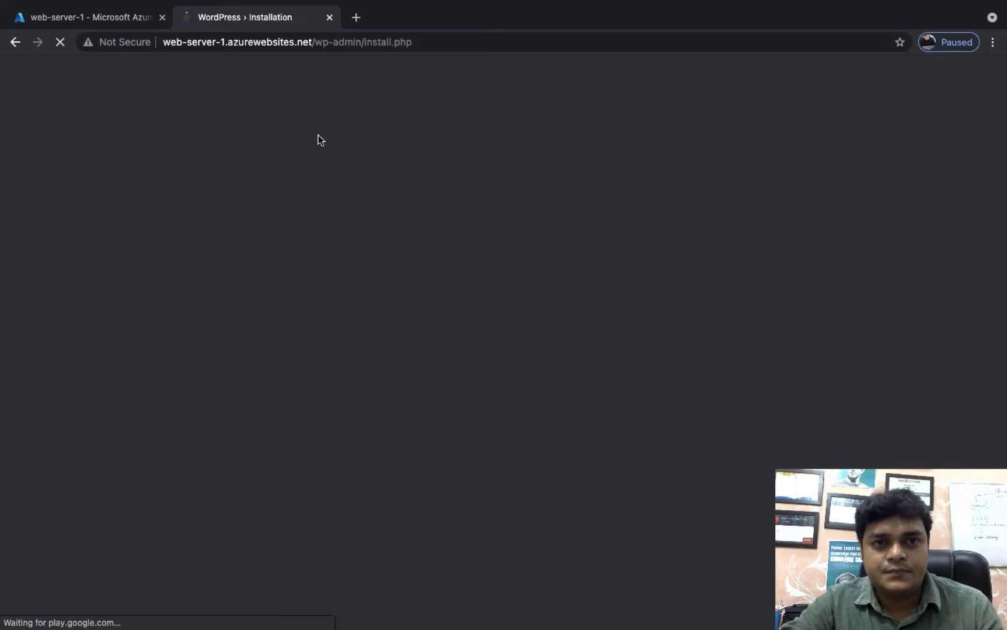
key("ctrl+Left")
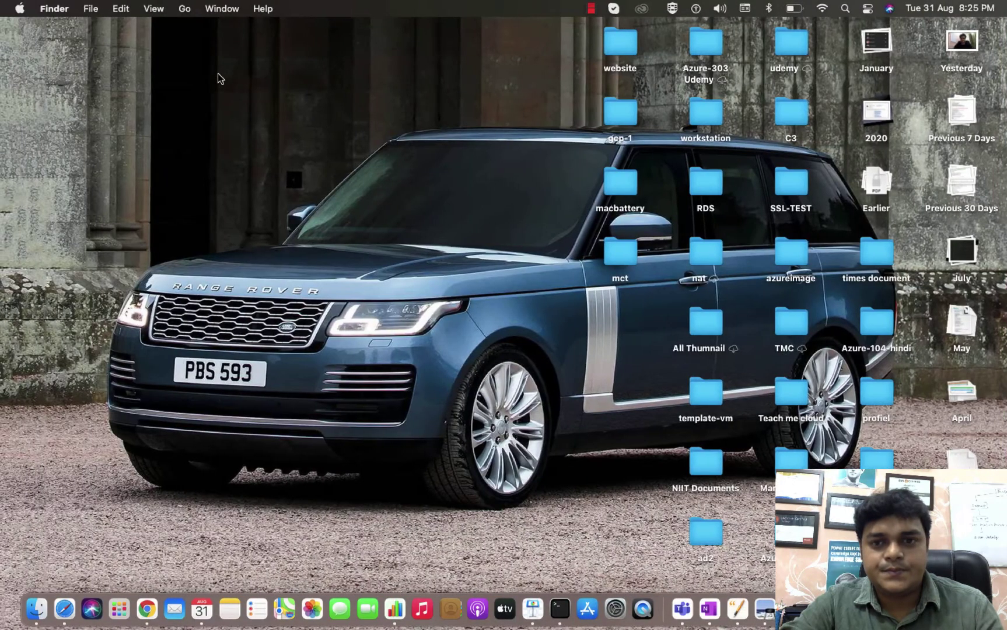
key("ctrl+Right")
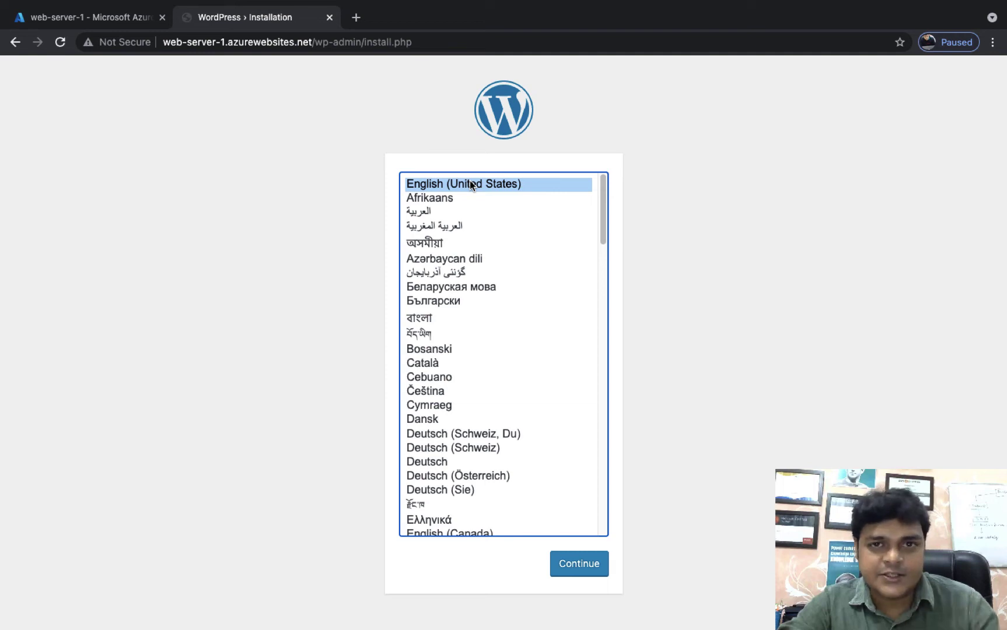
Step: Choose English and enter site title AzureOnlineClass, the admin username and password
left_click(582, 571)
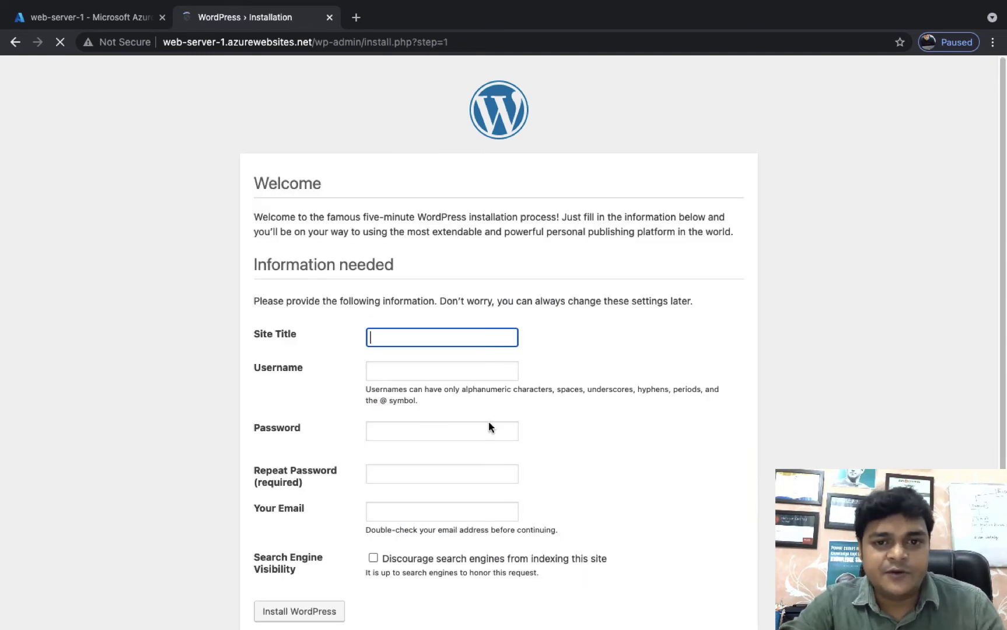
left_click(423, 338)
left_click(402, 371)
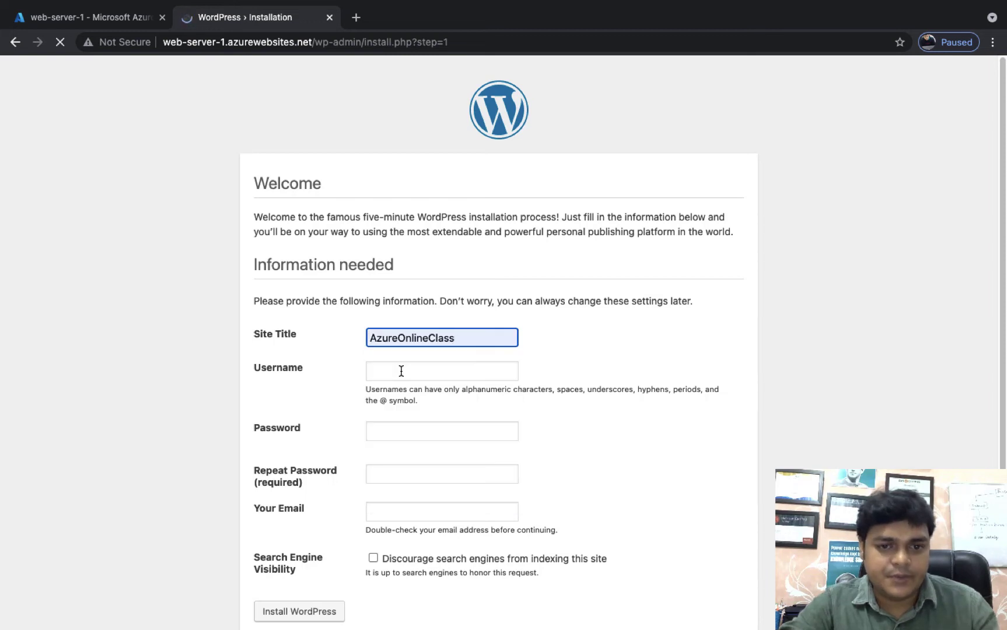
left_click(401, 371)
left_click(400, 398)
left_click(398, 429)
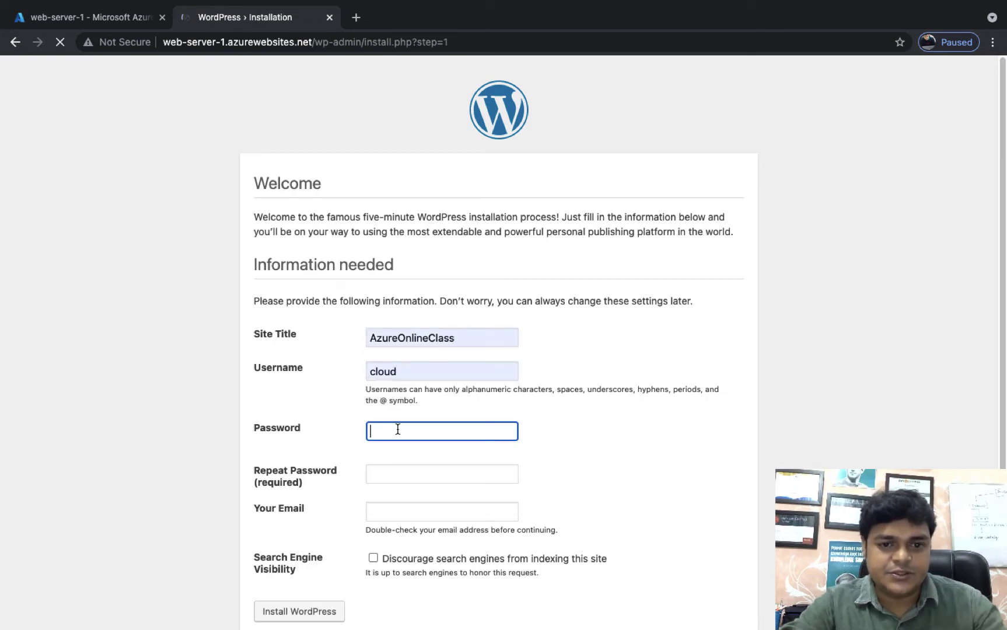
type("P")
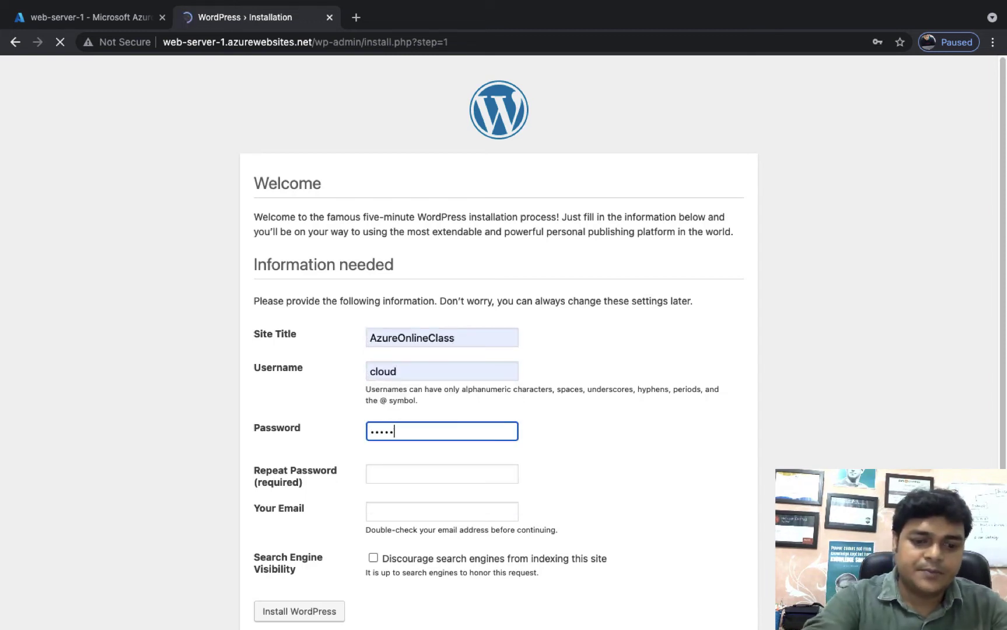
left_click(400, 479)
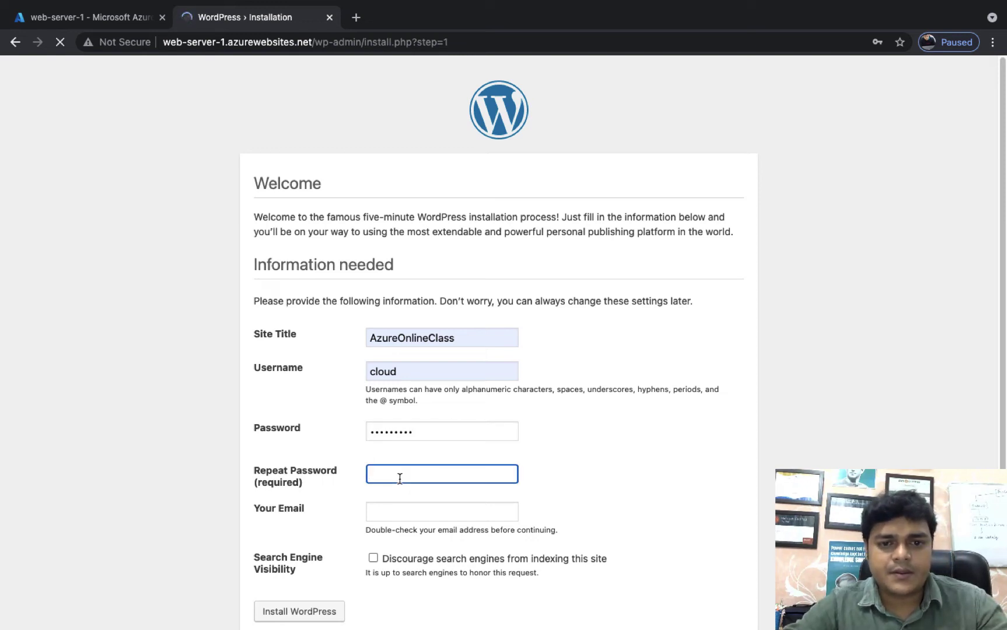
Step: Add the admin e-mail, discourage search engine indexing, and install WordPress
scroll(400, 478, "down", 1)
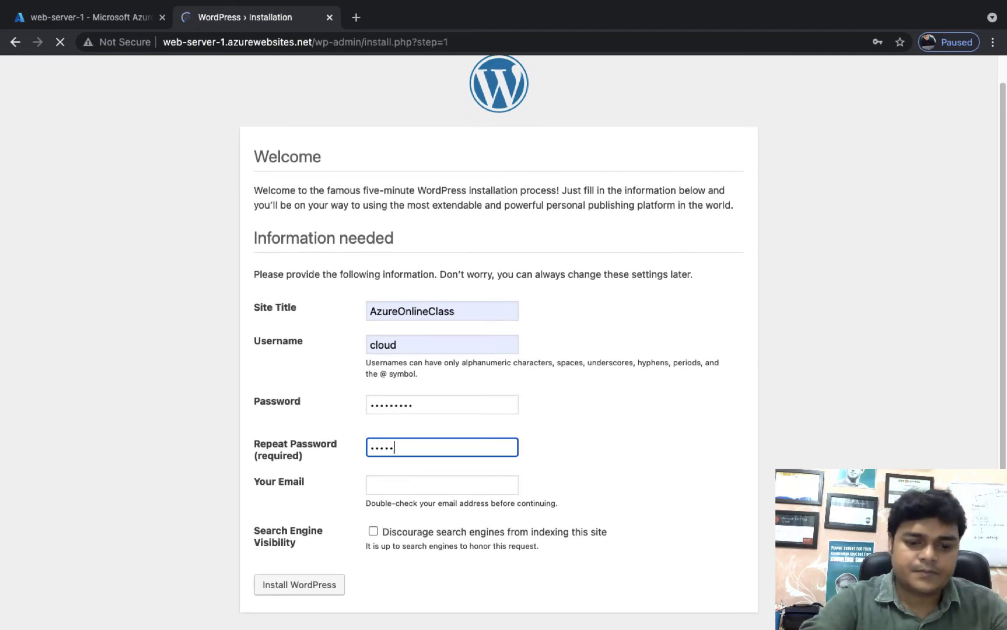
left_click(411, 489)
left_click(410, 514)
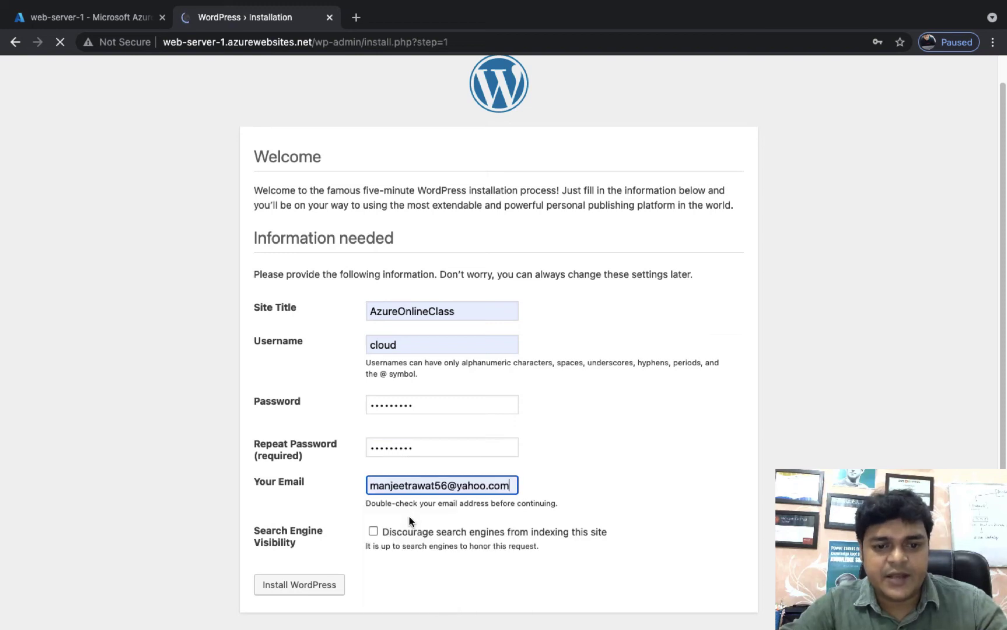
left_click(372, 530)
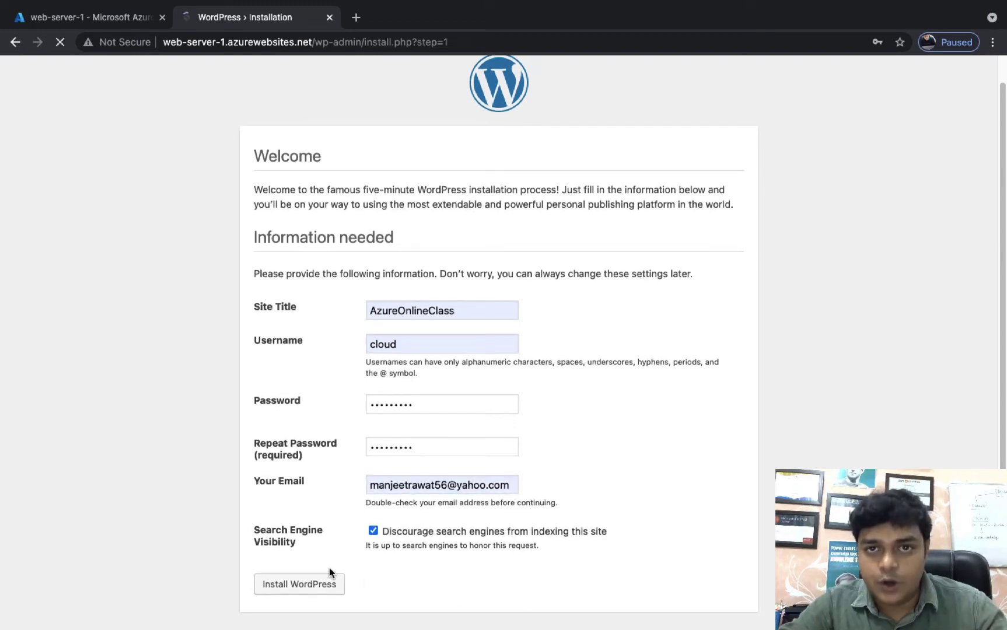
left_click(299, 586)
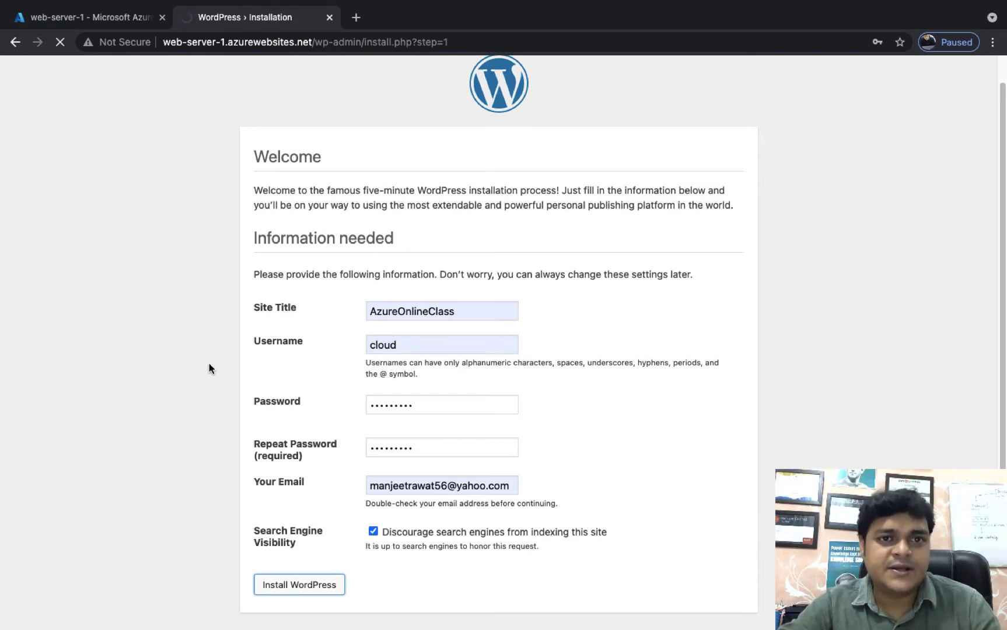
left_click(117, 18)
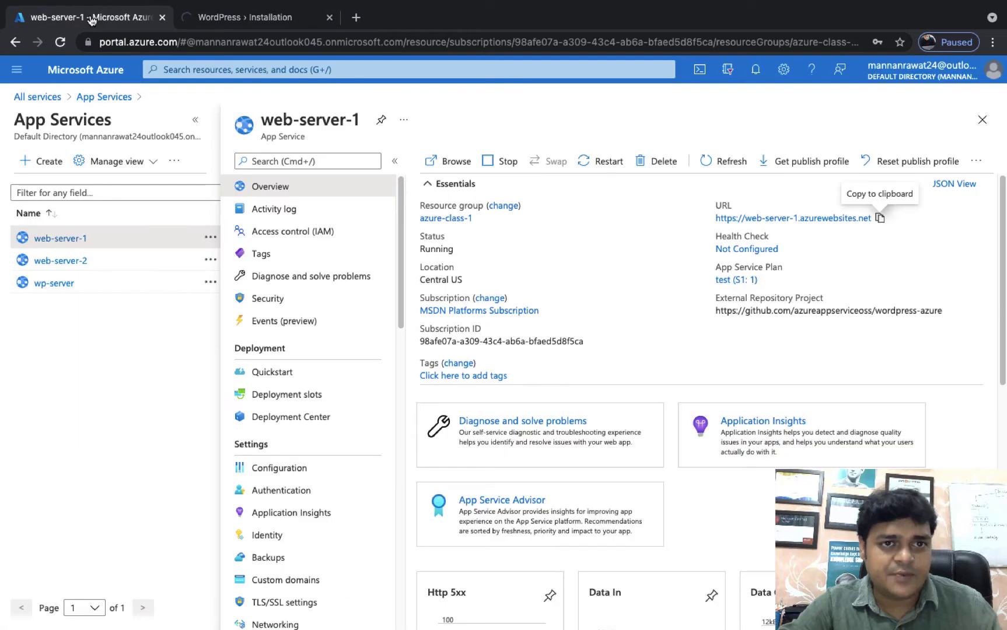
Step: Copy web-server-2's site URL and load it in full-screen Safari
left_click(73, 262)
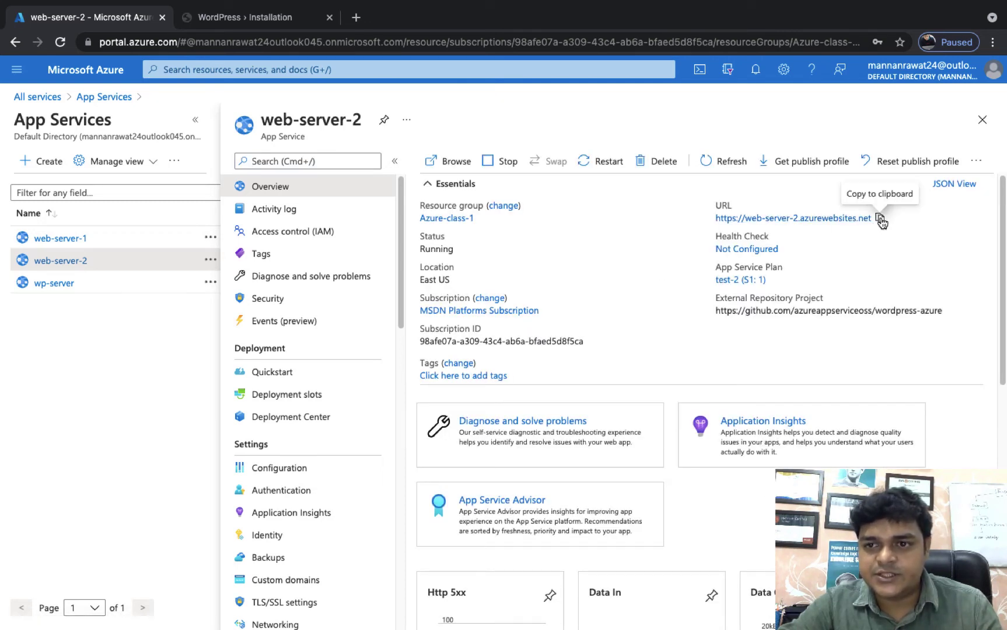
left_click(879, 218)
key("ctrl+Left")
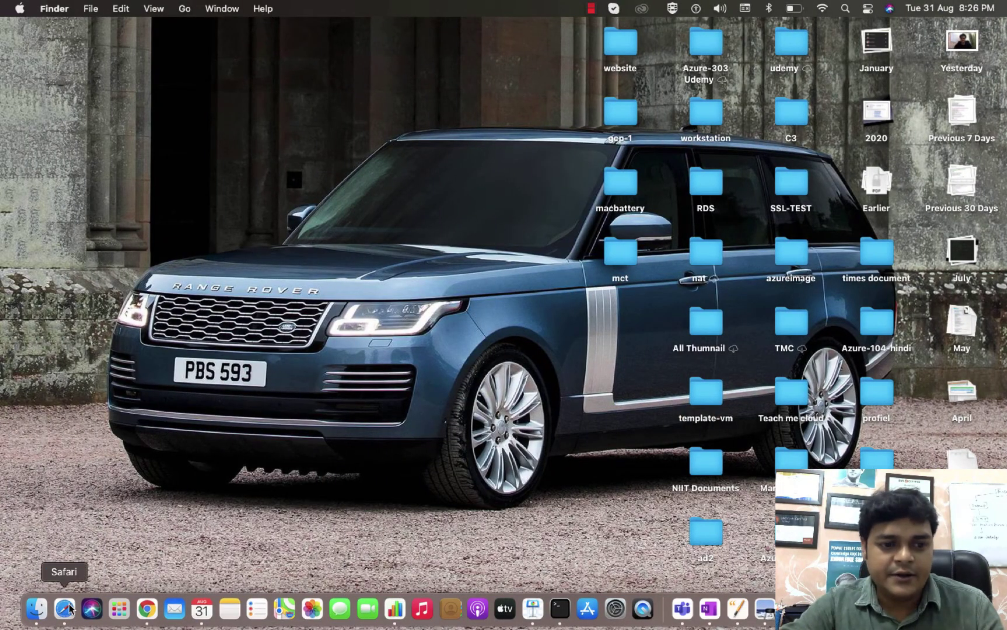
left_click(64, 608)
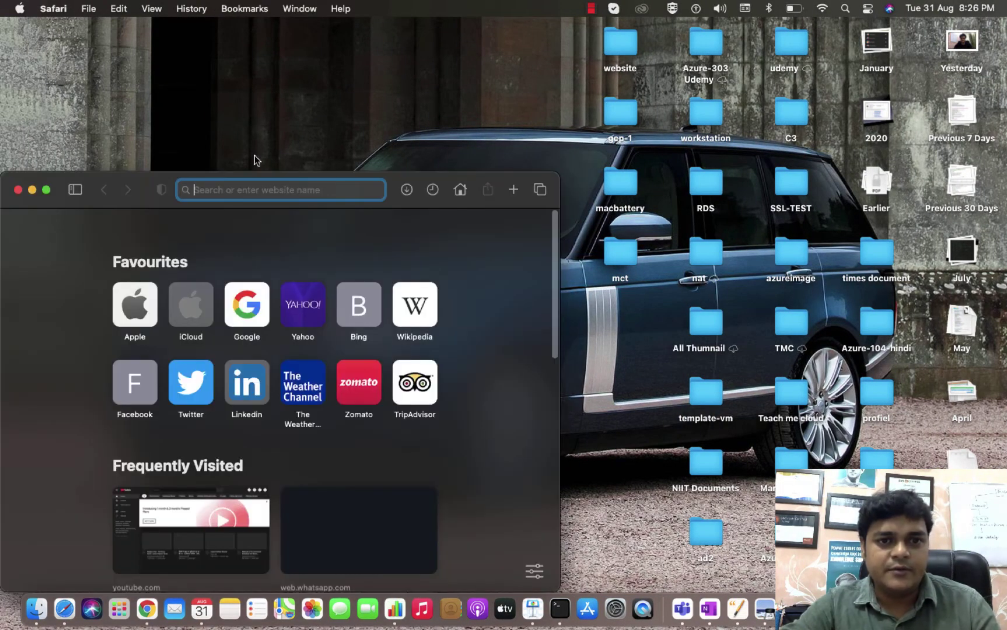
key("super+v")
key("Return")
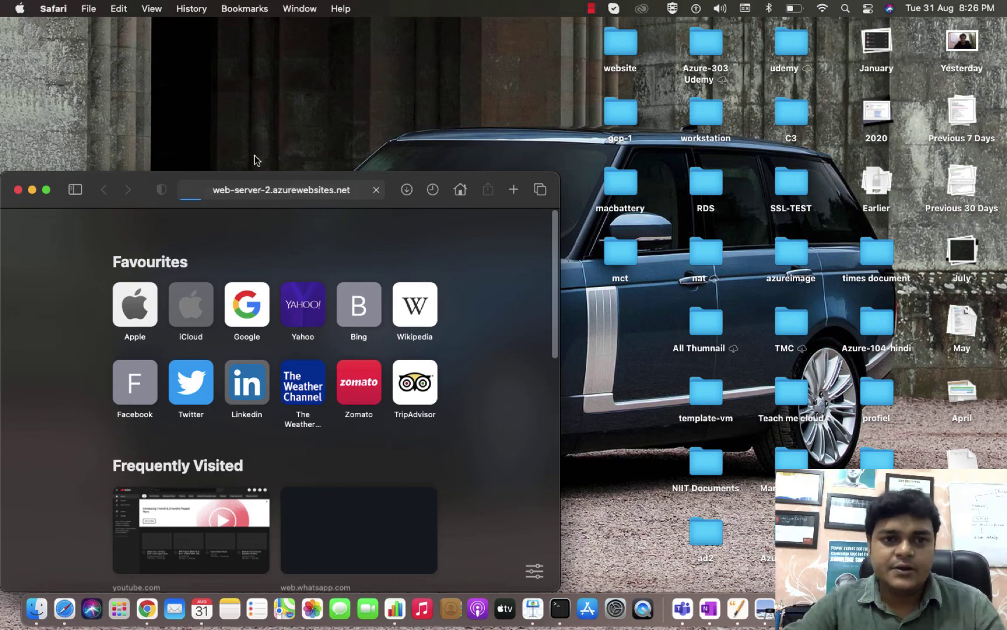
key("ctrl+super+f")
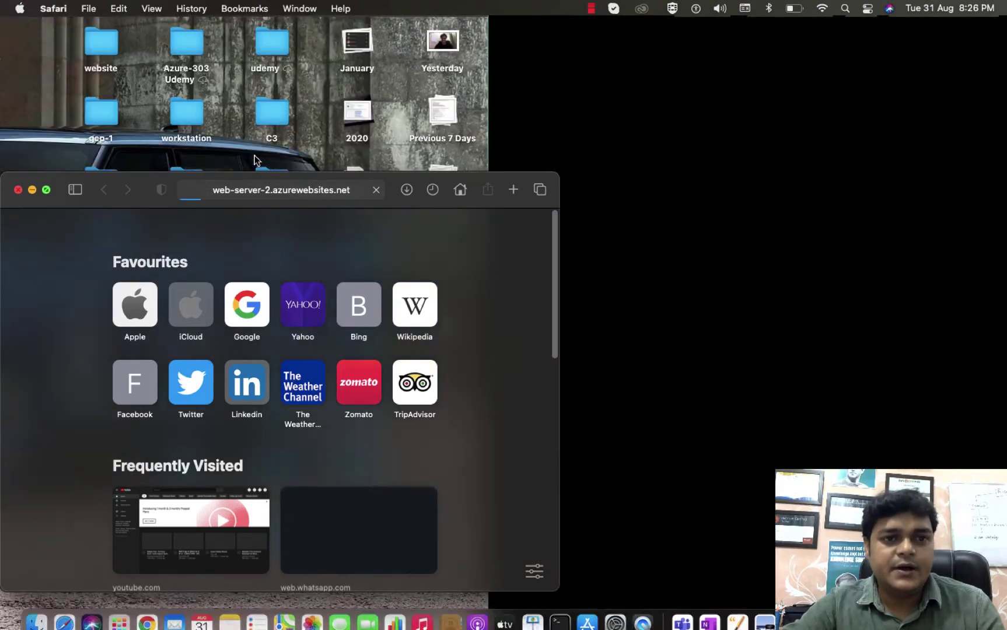
key("ctrl+Right")
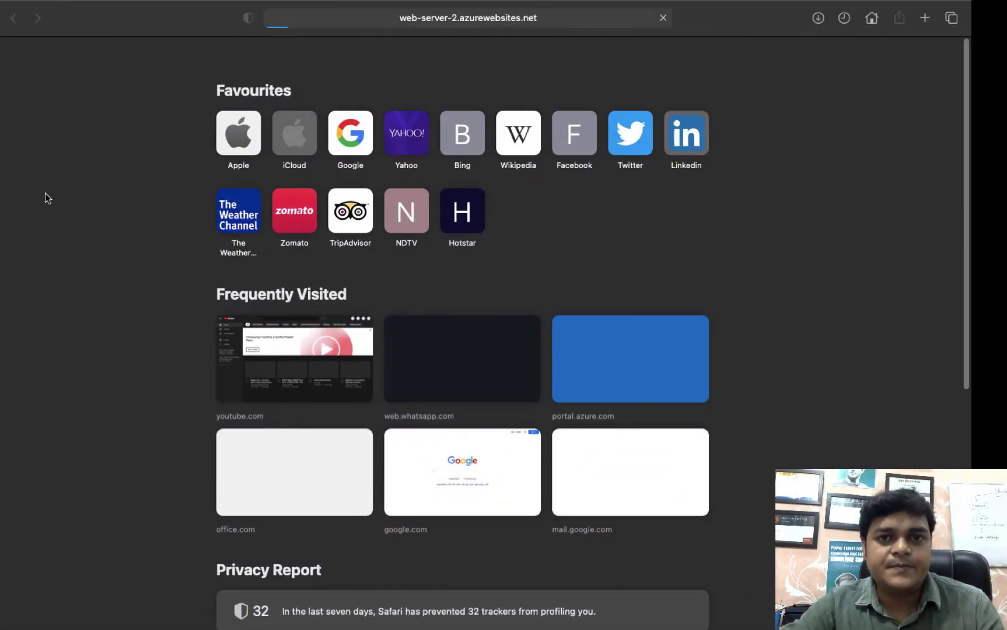
Step: From the install Success page, log in to web-server-1's WordPress with the admin username and password
left_click(225, 17)
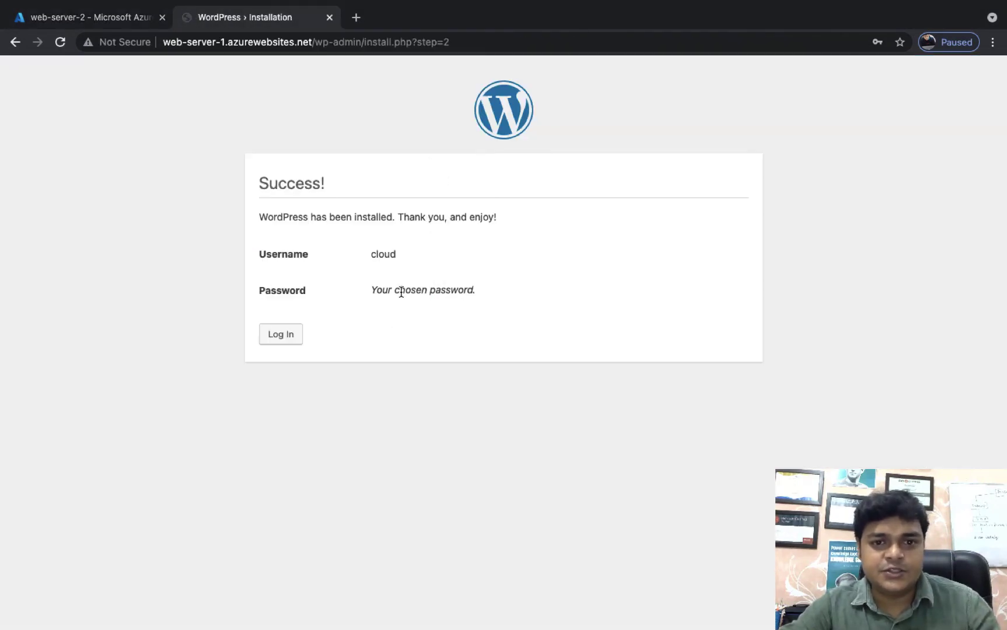
left_click(274, 334)
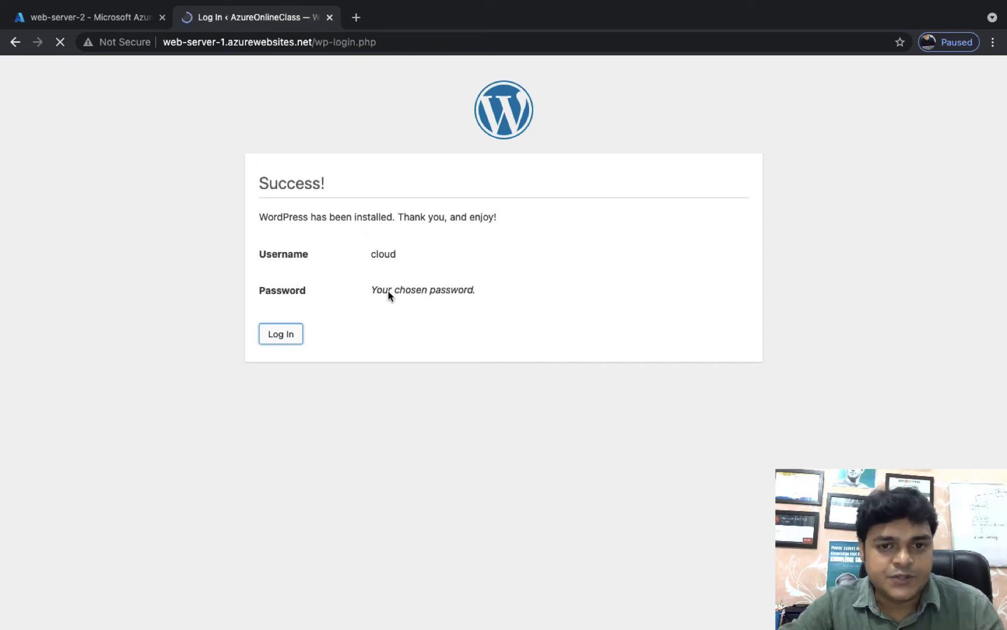
left_click(448, 263)
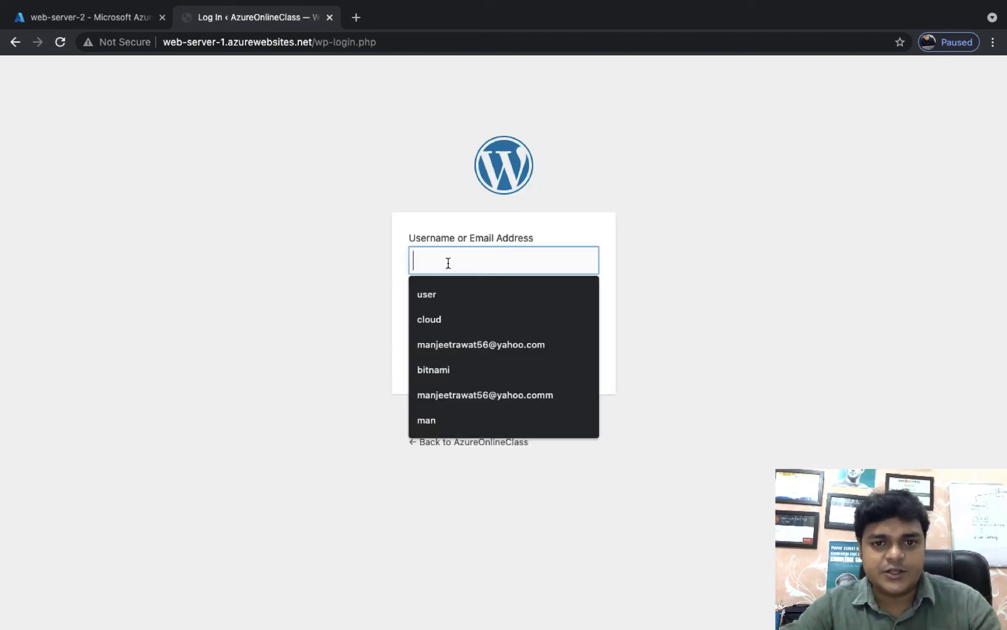
type("cloud")
key("Tab")
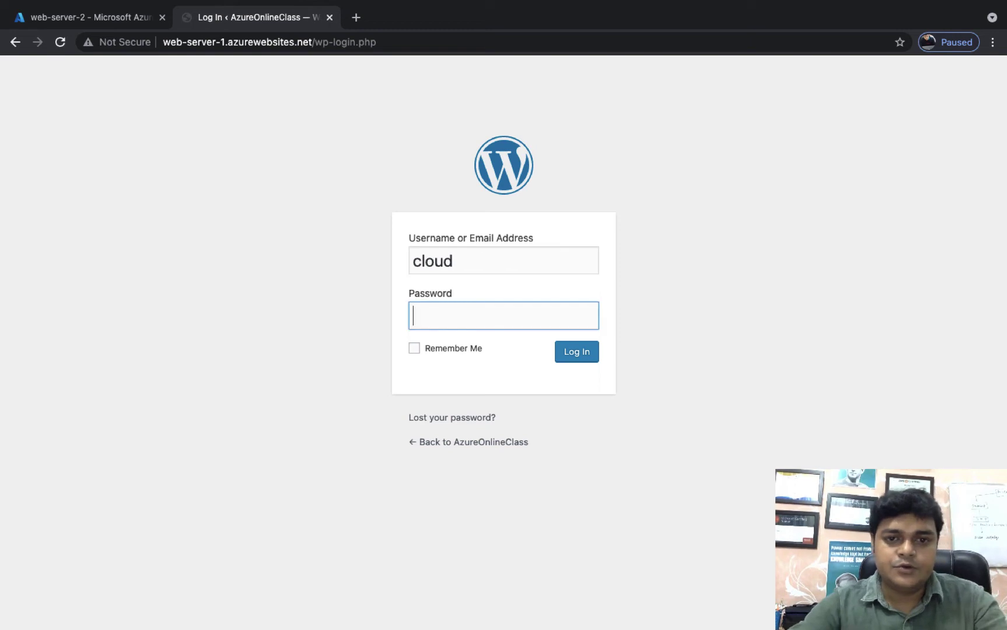
type("*******")
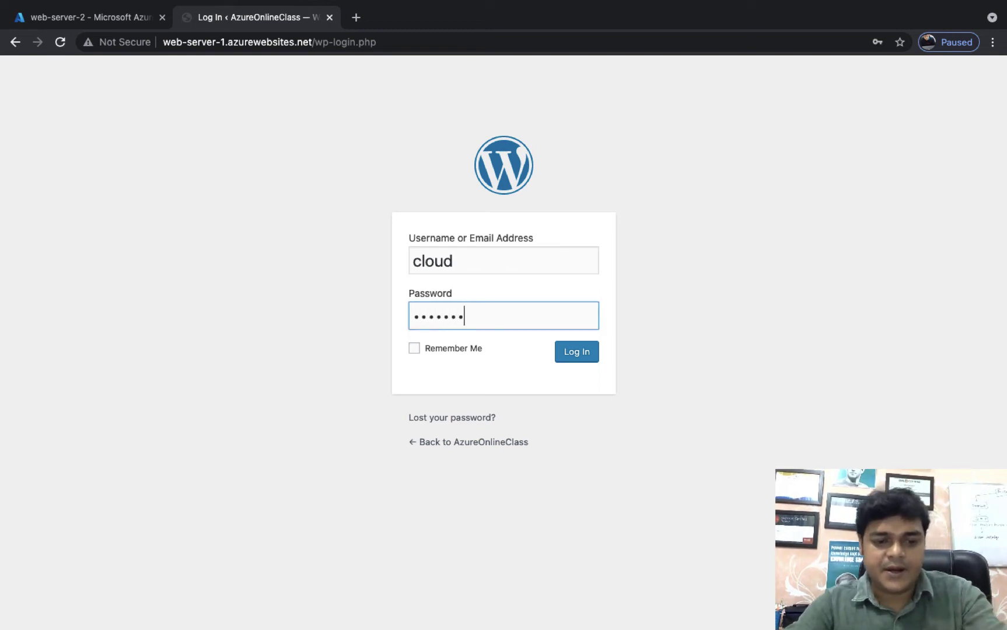
type("**")
left_click(576, 352)
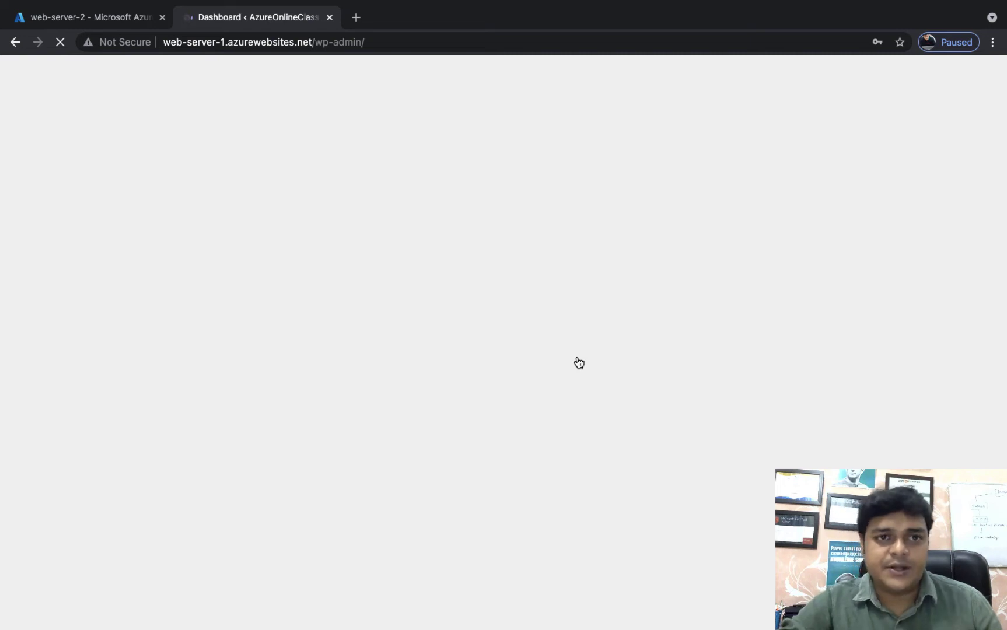
Step: In web-server-2's installer, choose English (United States), site title 'cloudonlineclass', and username 'cloud'
key("ctrl+Left")
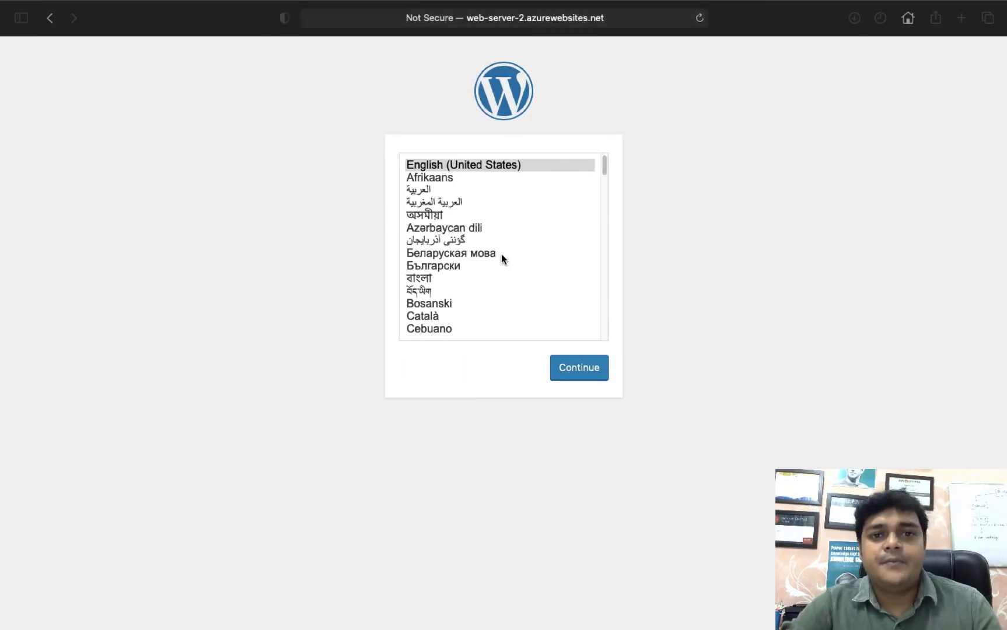
left_click(589, 378)
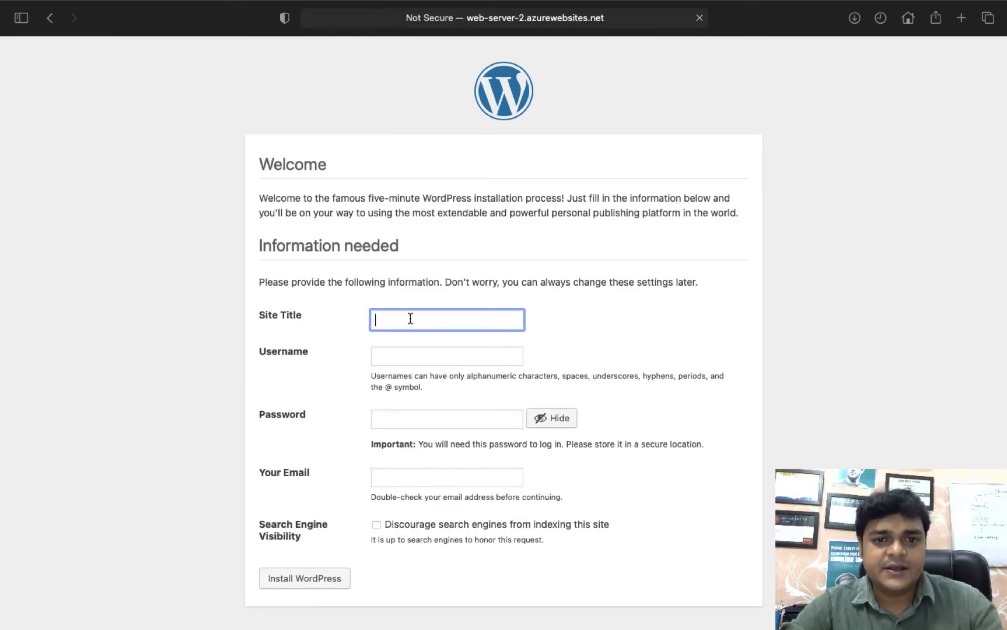
type("cloudo")
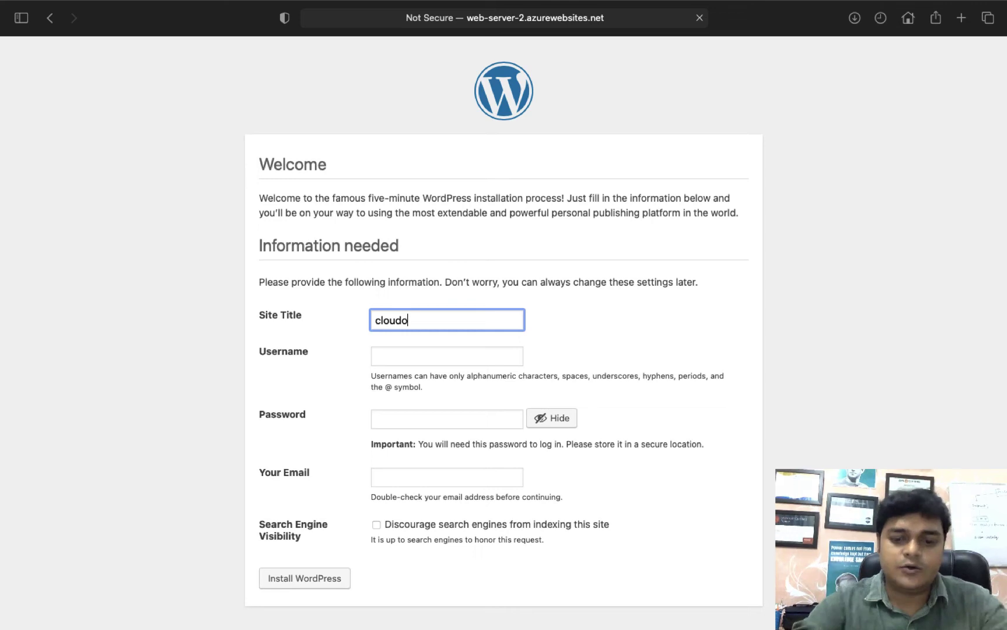
type("nlineclas")
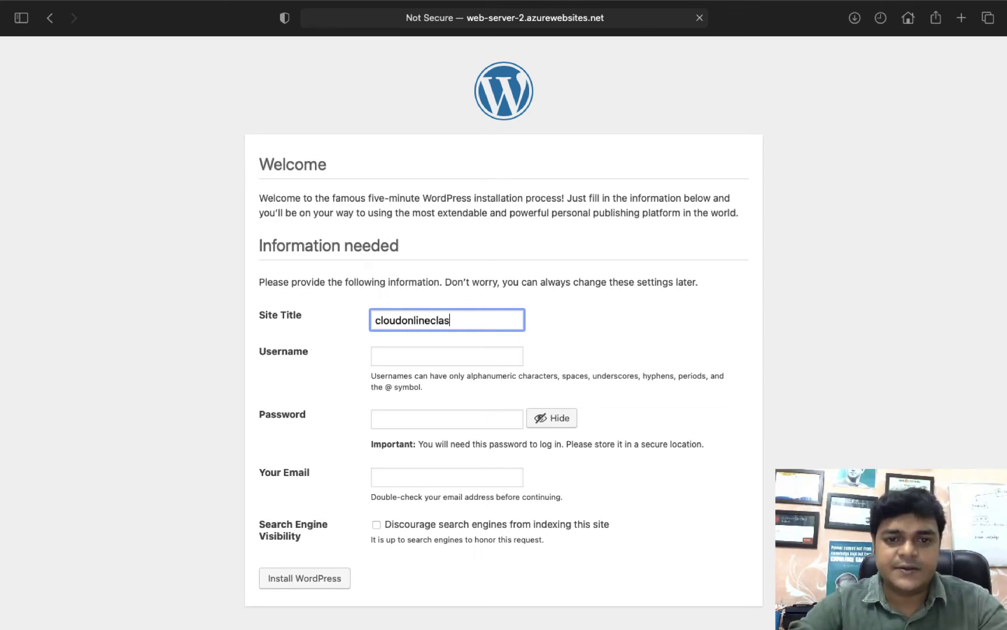
type("s")
left_click(406, 358)
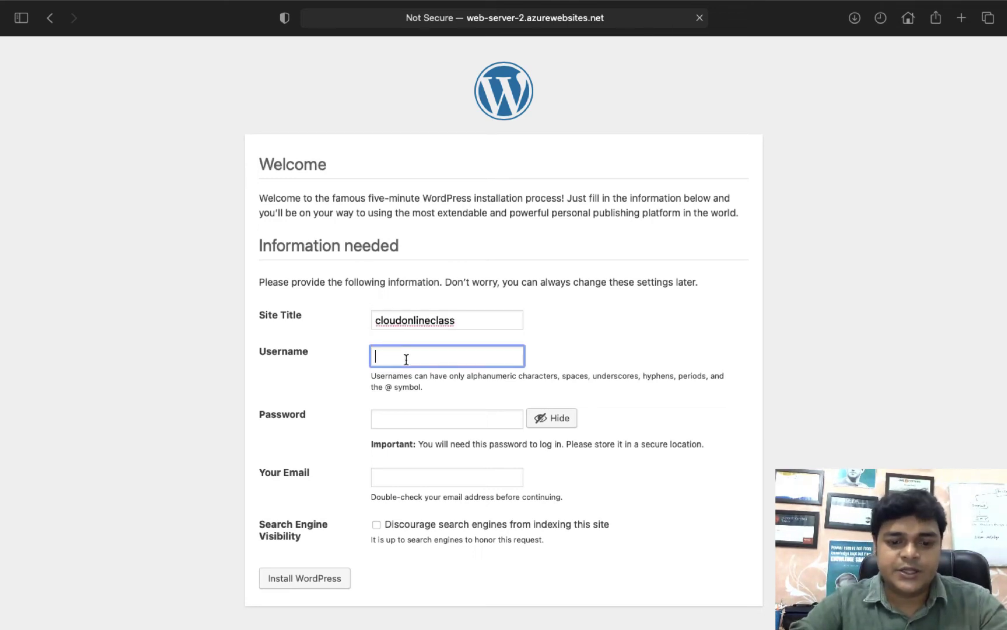
type("cloud")
Step: Set an admin password, confirm the weak password, enter the admin e-mail, and discourage search engines
left_click(408, 419)
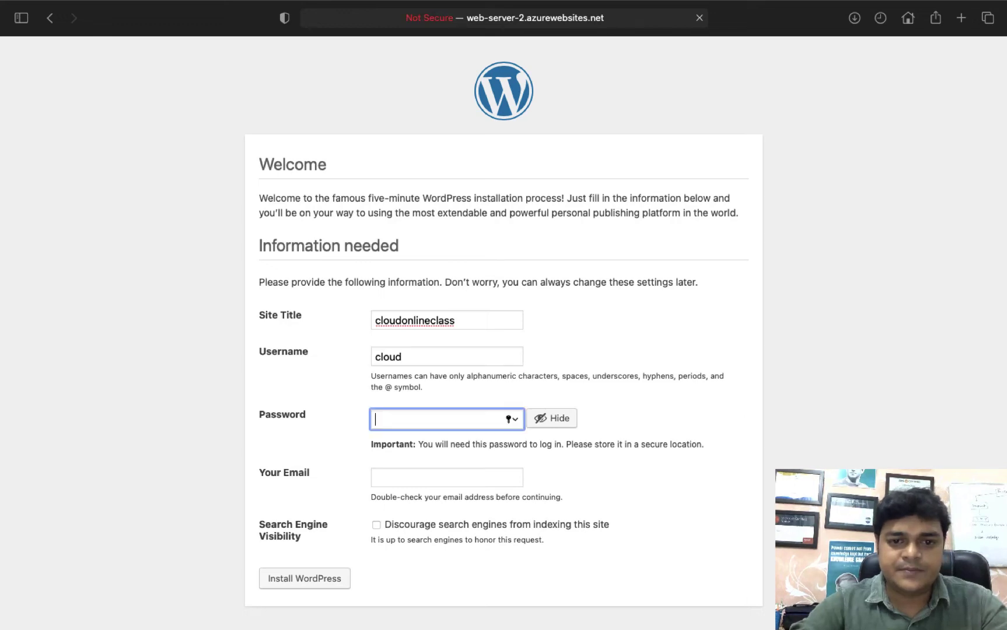
type("•••••••••")
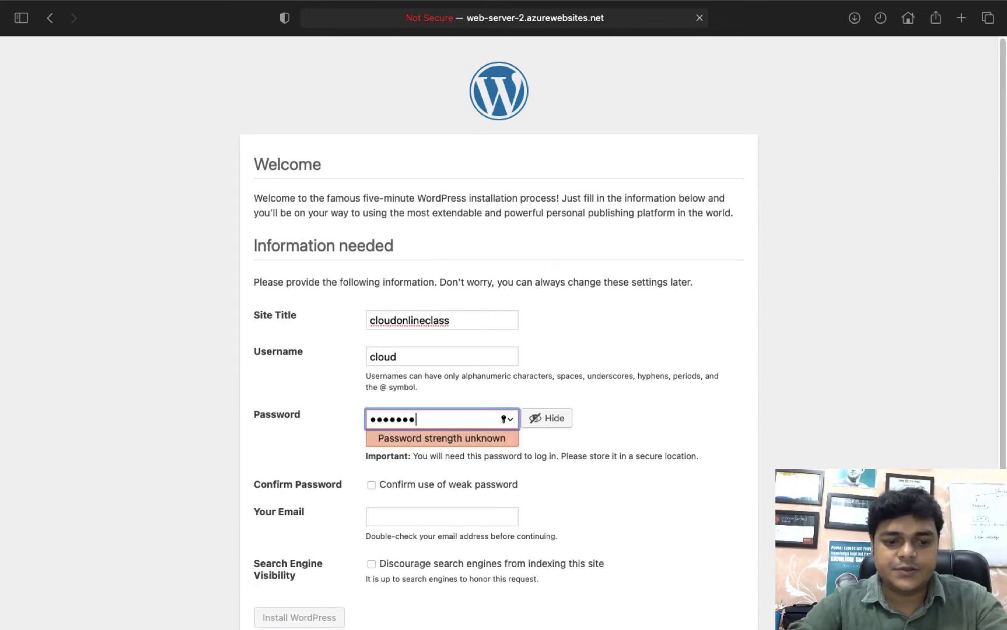
left_click(375, 483)
left_click(406, 517)
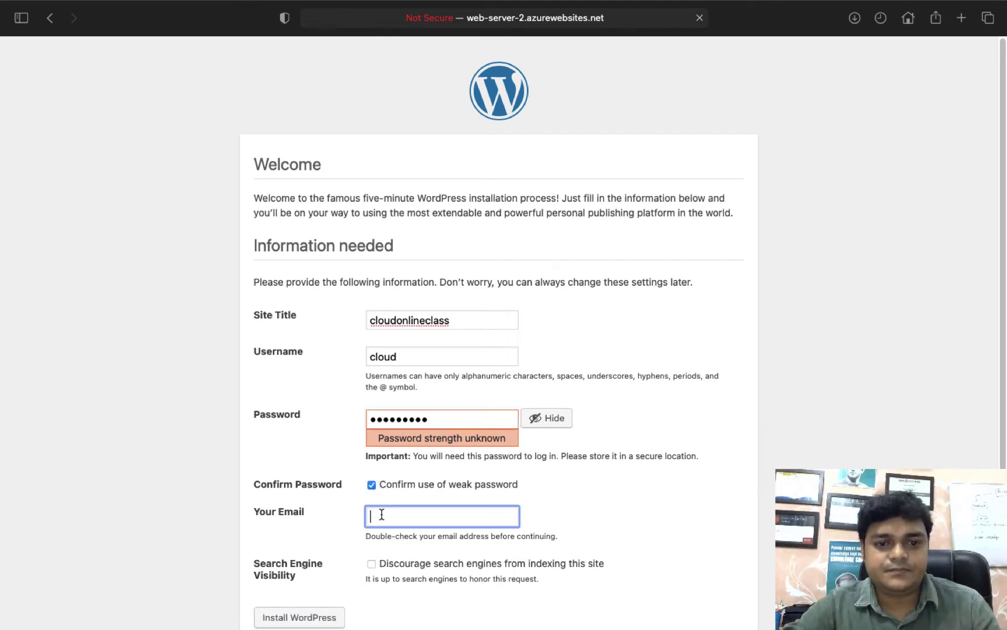
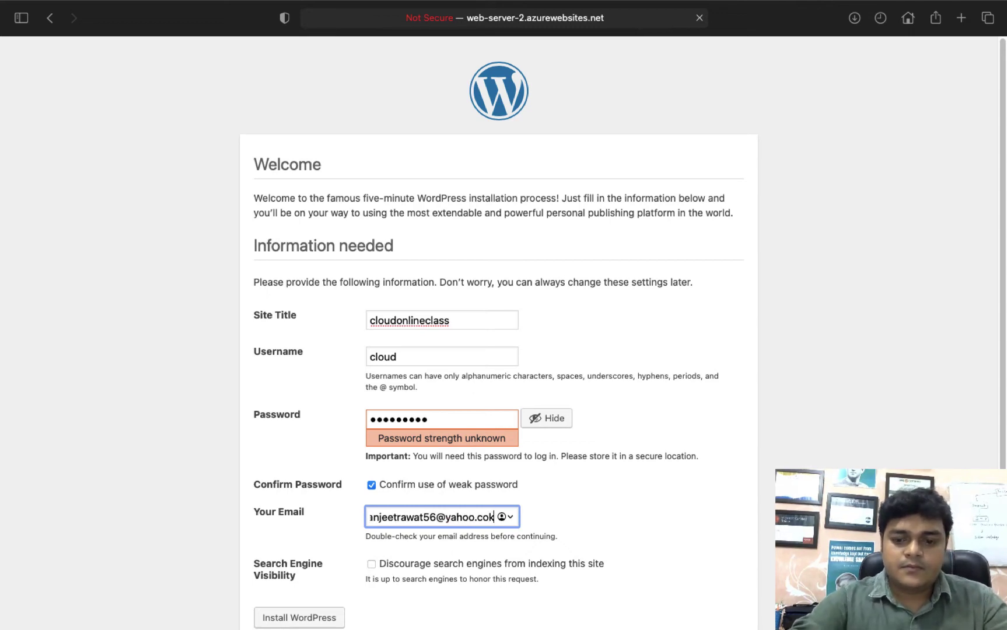
scroll(417, 553, "down", 1)
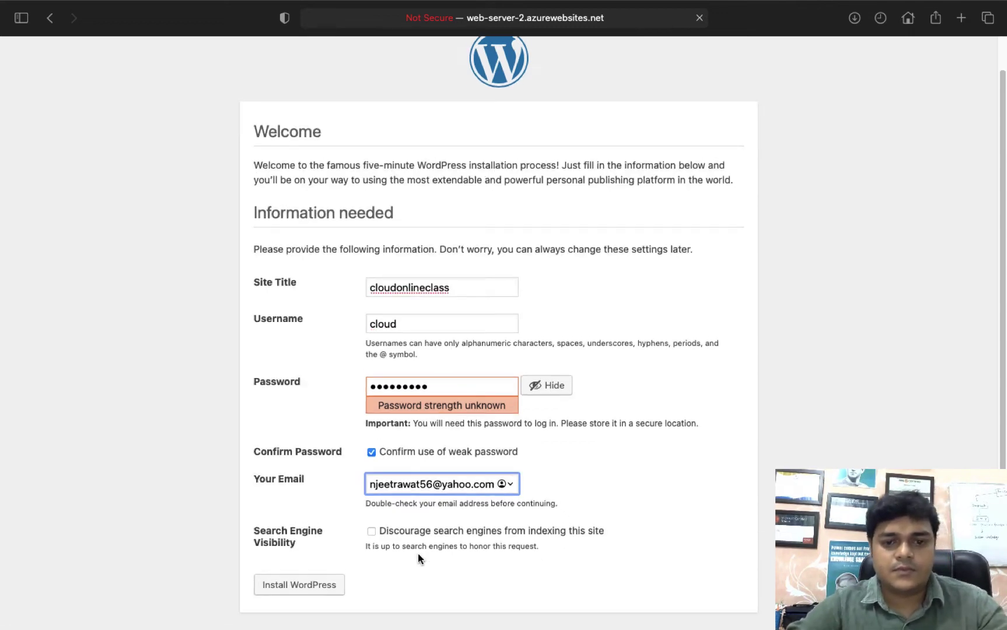
left_click(371, 530)
Step: Install WordPress, decline saving the password, and return to web-server-1's dashboard
left_click(310, 594)
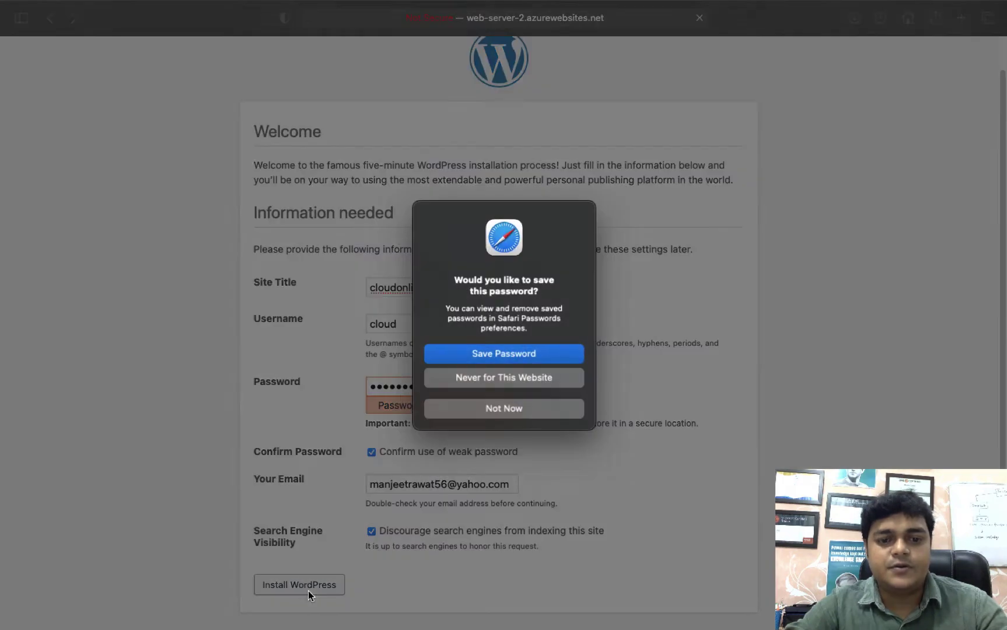
left_click(513, 358)
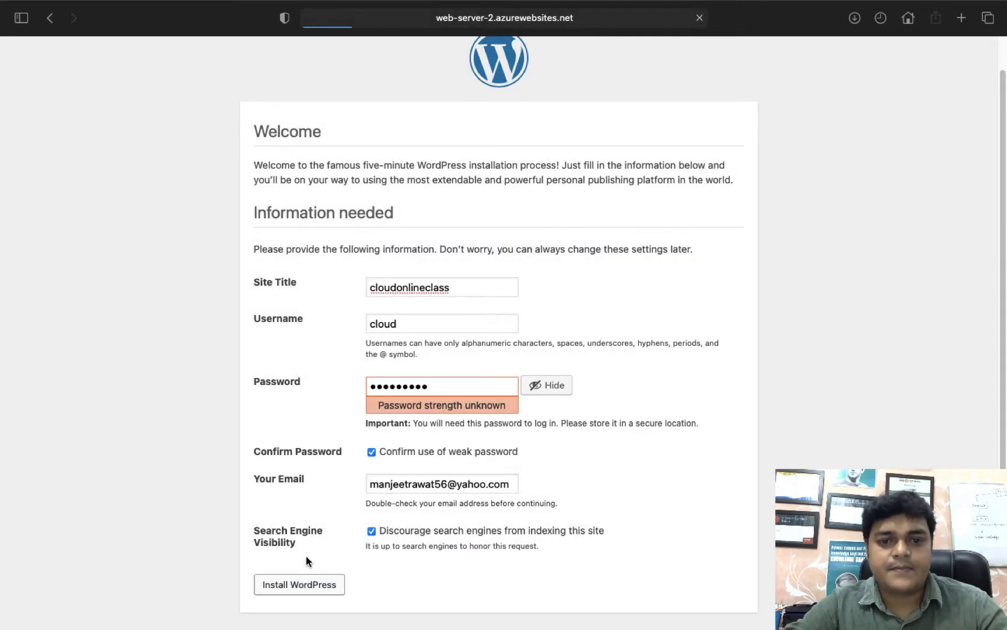
key("ctrl+Right")
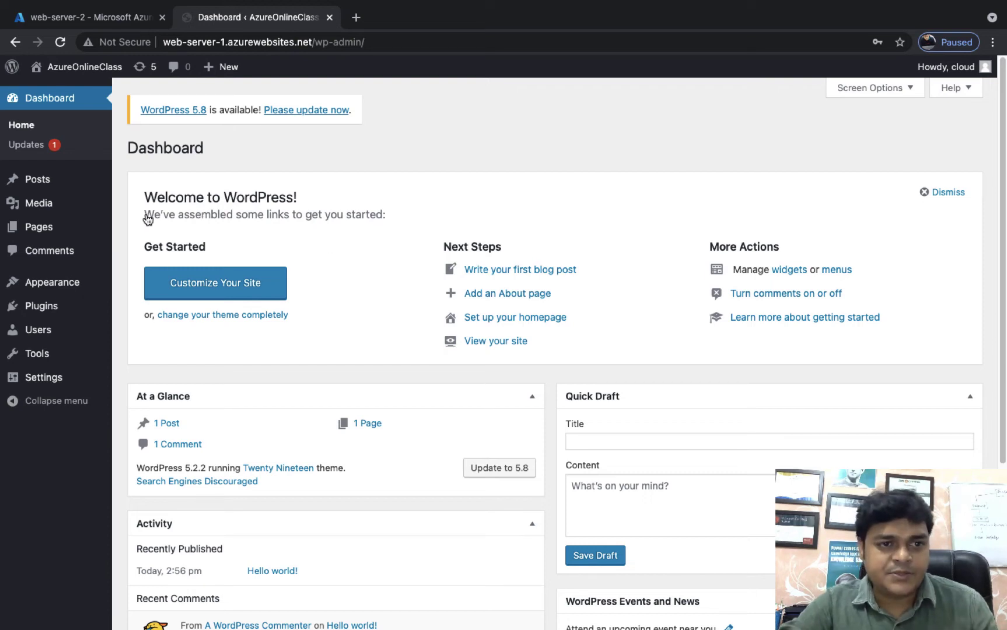
Step: Trash web-server-1's Hello world! post, start a new post, then check web-server-2's Success page
left_click(47, 183)
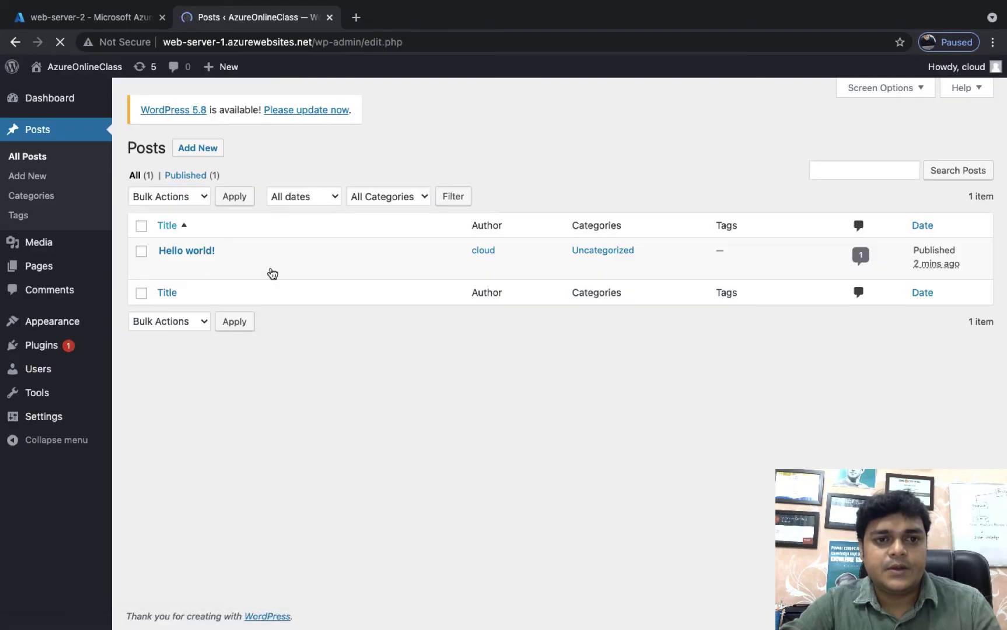
left_click(244, 267)
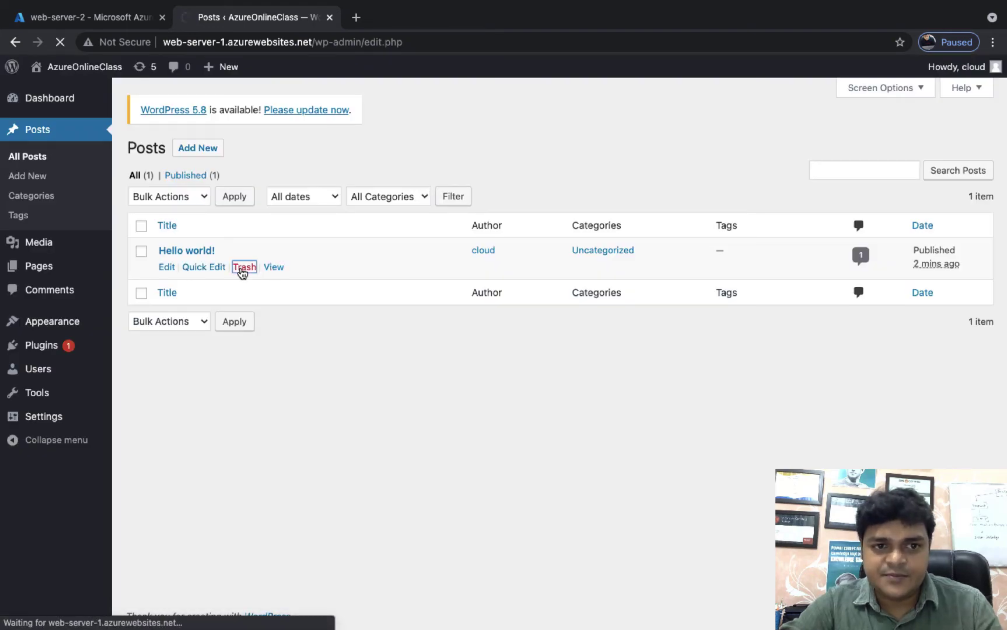
left_click(204, 153)
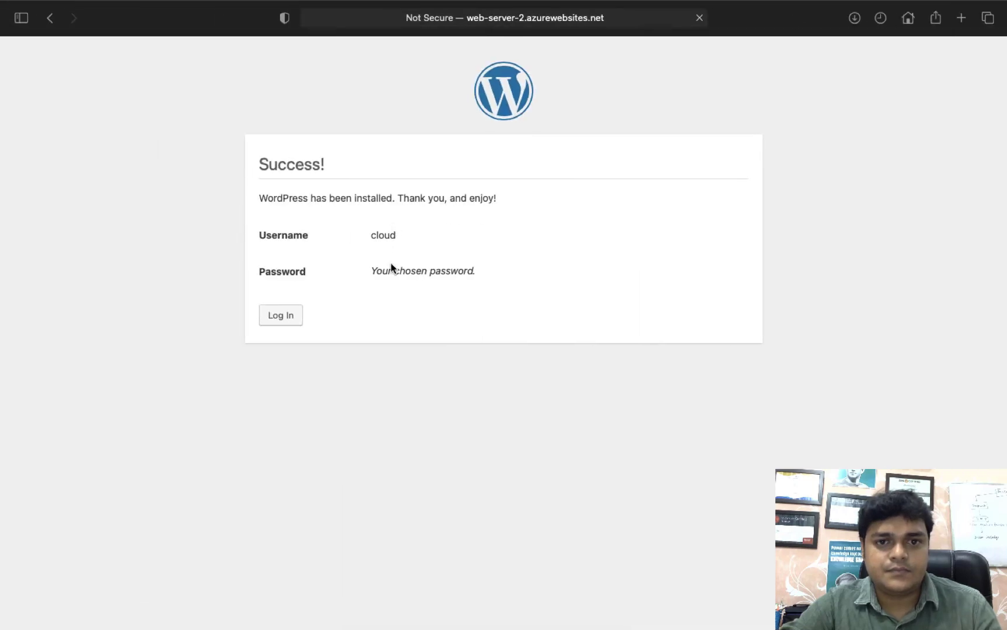
key("ctrl+Right")
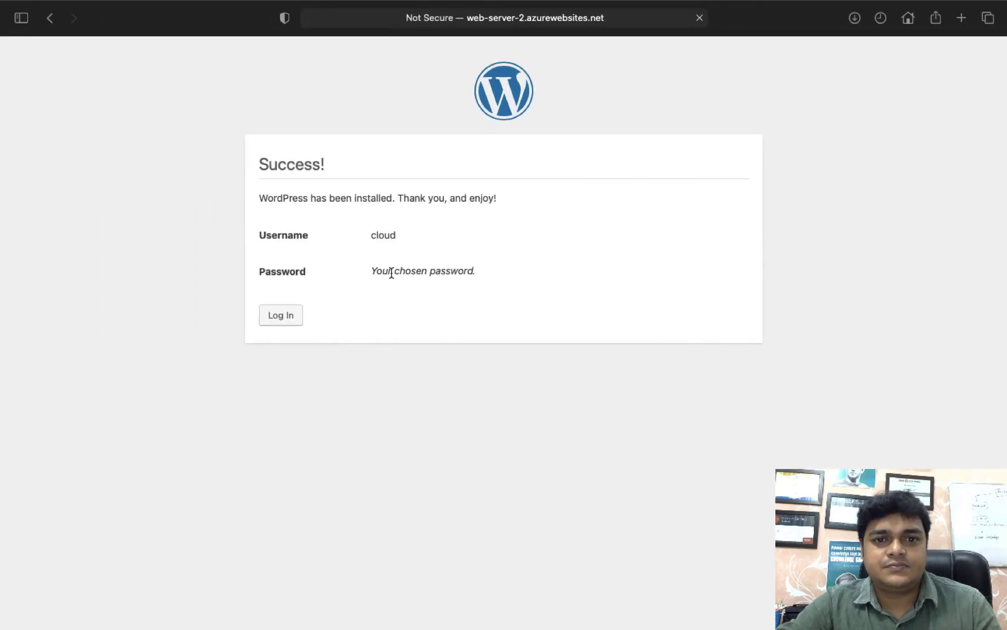
Step: Try logging in to web-server-2, reload its maintenance page, then close the Safari window
left_click(285, 315)
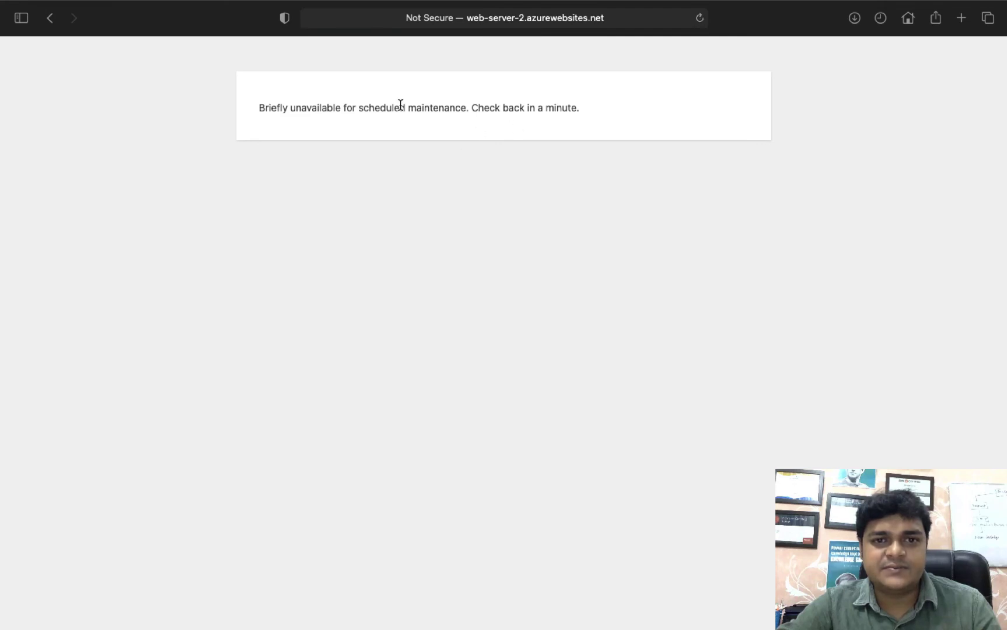
left_click(700, 18)
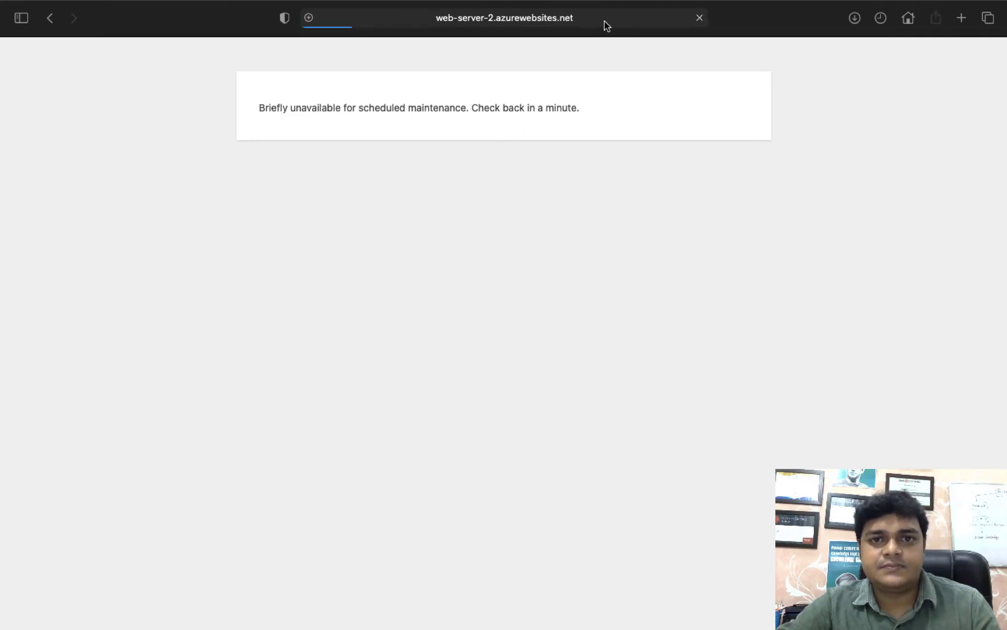
key("ctrl+Right")
key("ctrl+Left")
key("ctrl+Left")
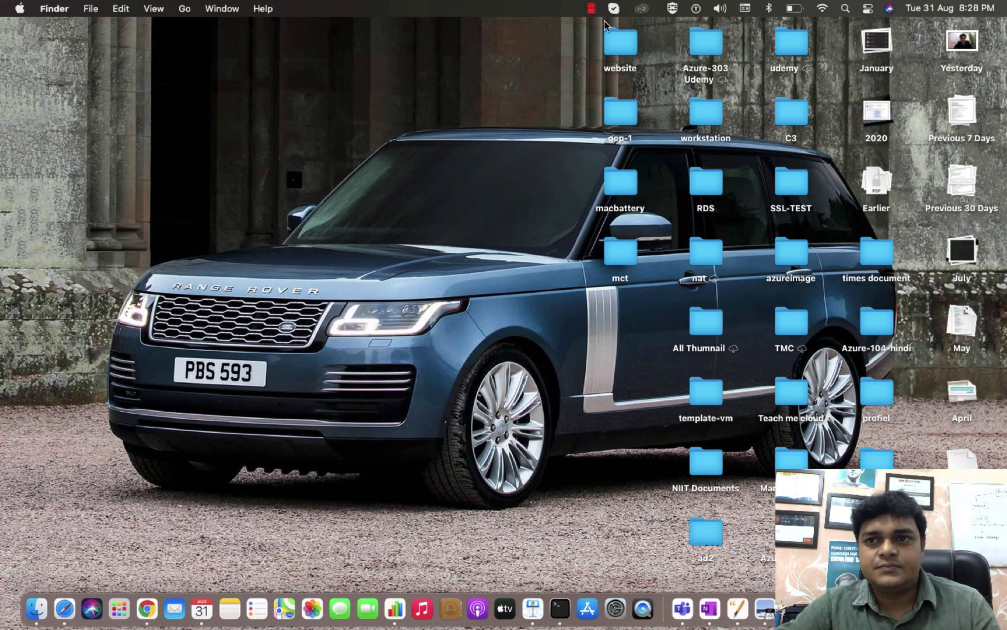
key("ctrl+Right")
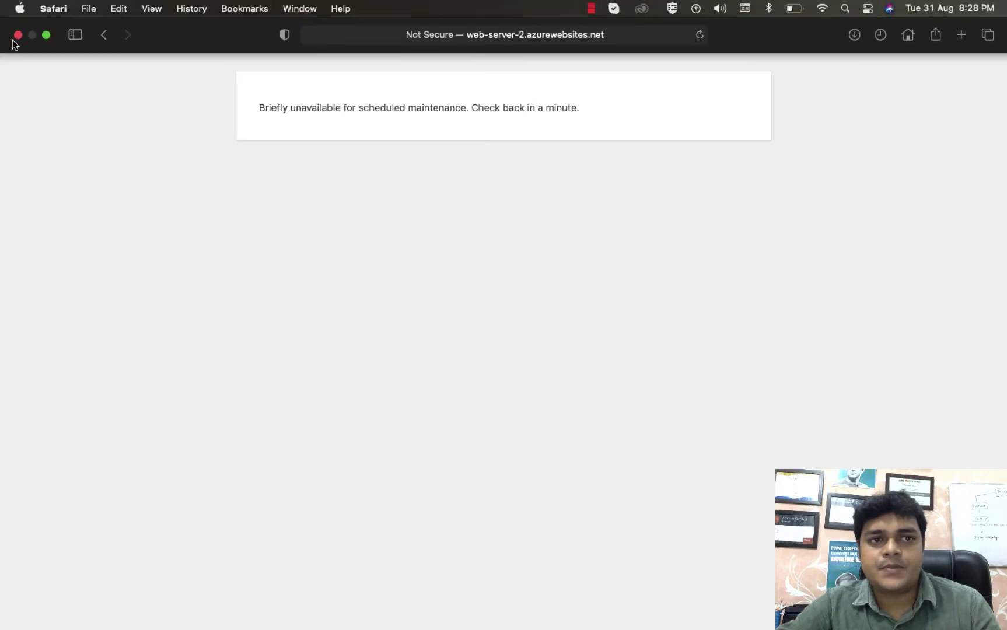
left_click(19, 35)
Step: Get back to web-server-1's Add New Post editor in Chrome
key("ctrl+Right")
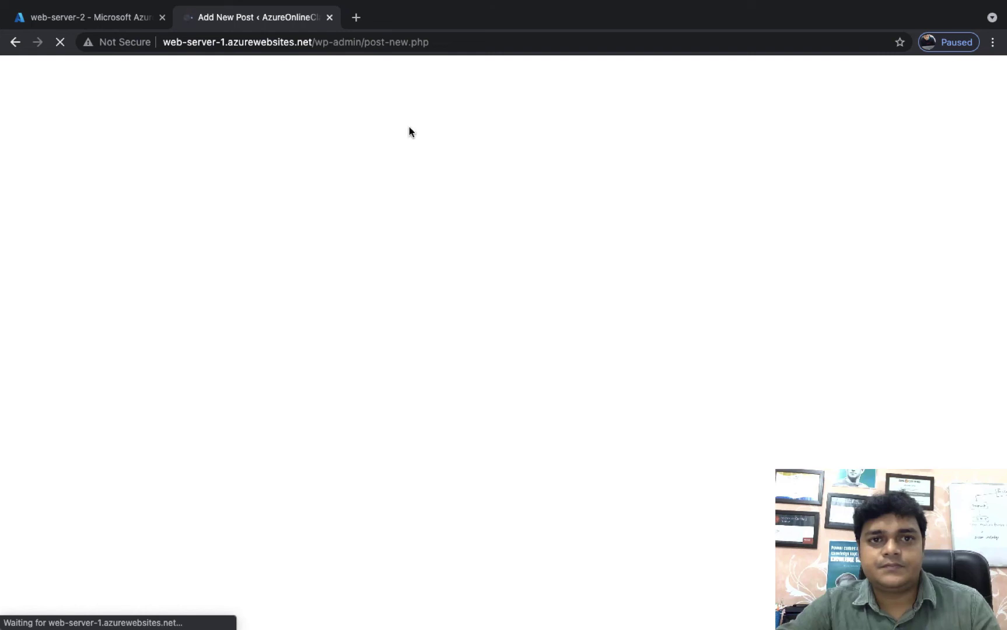
key("ctrl+Left")
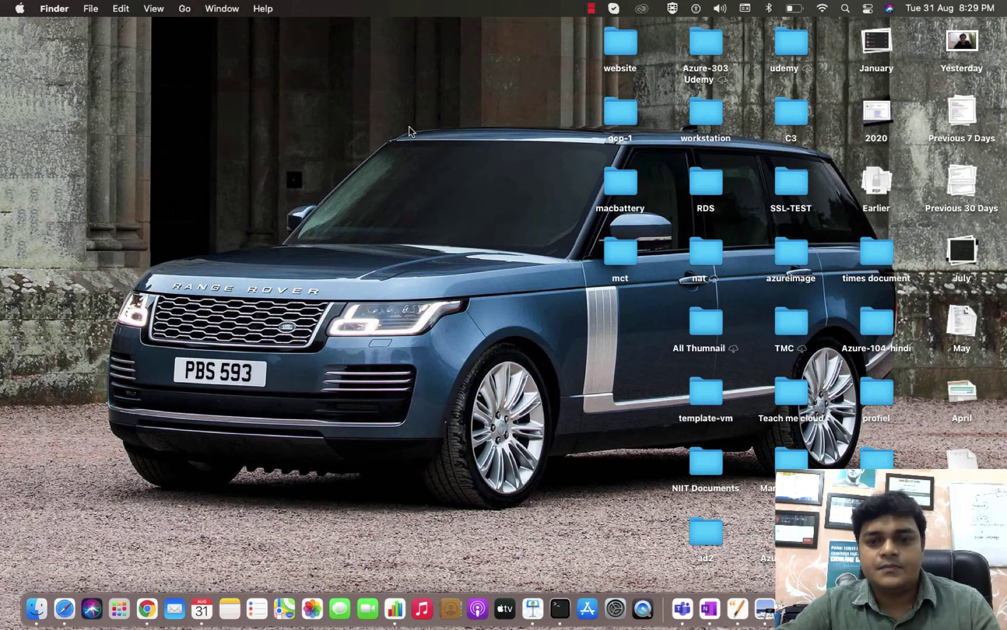
right_click(902, 609)
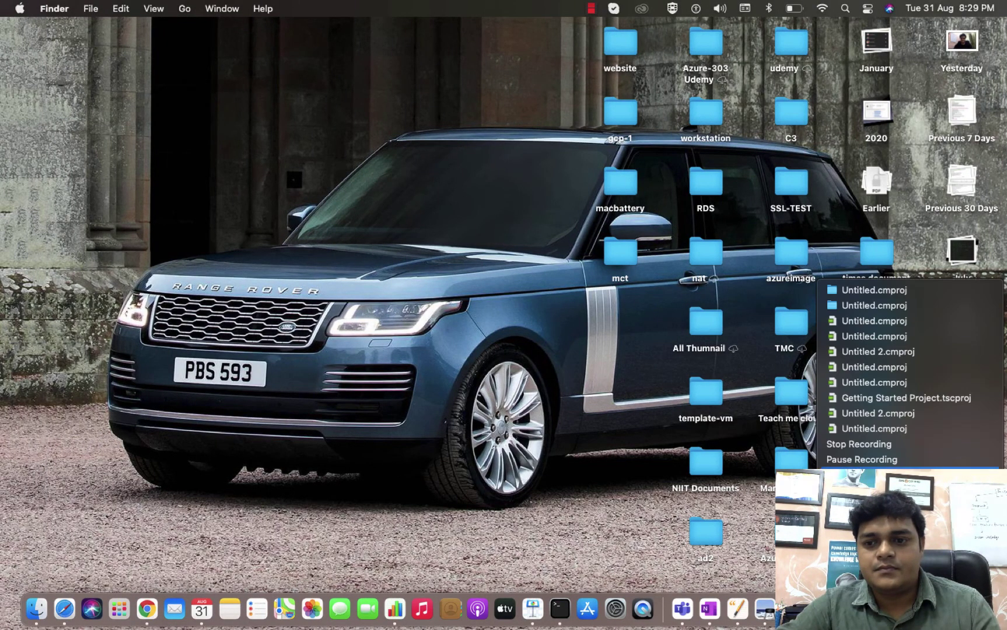
left_click(856, 460)
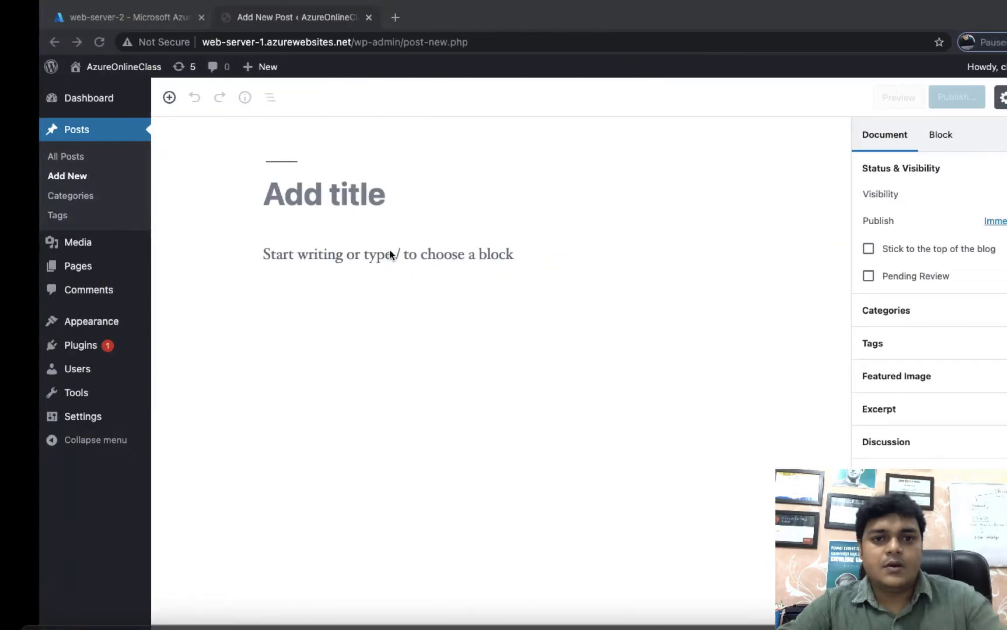
Step: Publish the post 'This is web server 1-Cent-US' on web-server-1 and close the editor tab
left_click(315, 209)
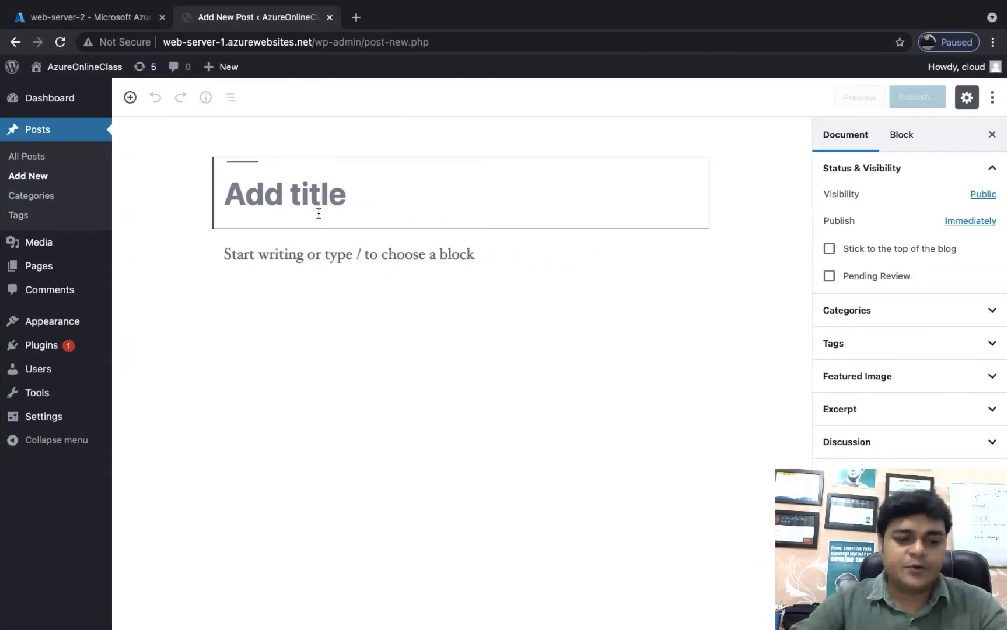
type("This ")
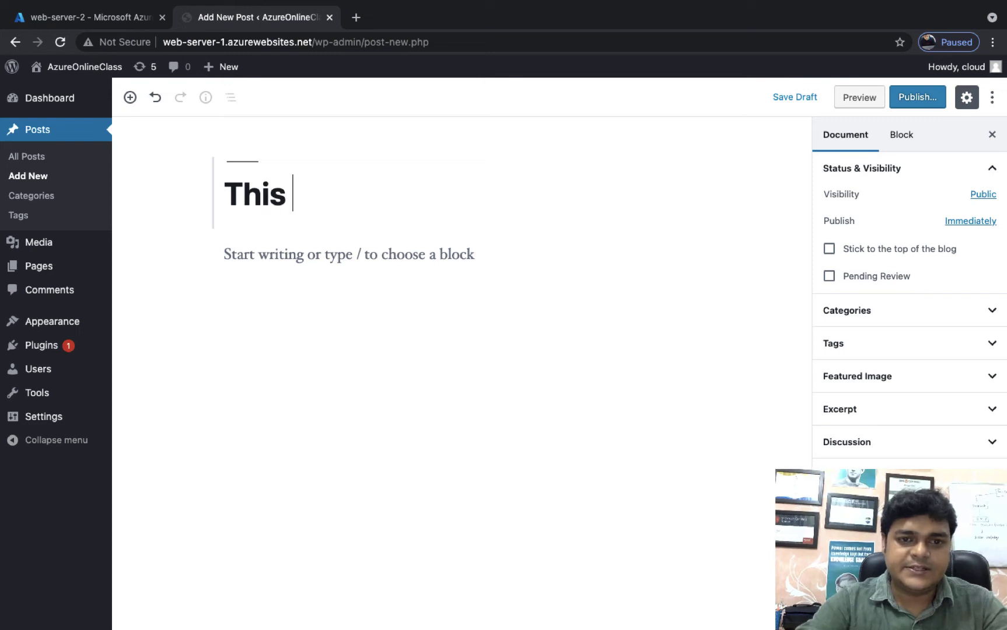
type("is web serv")
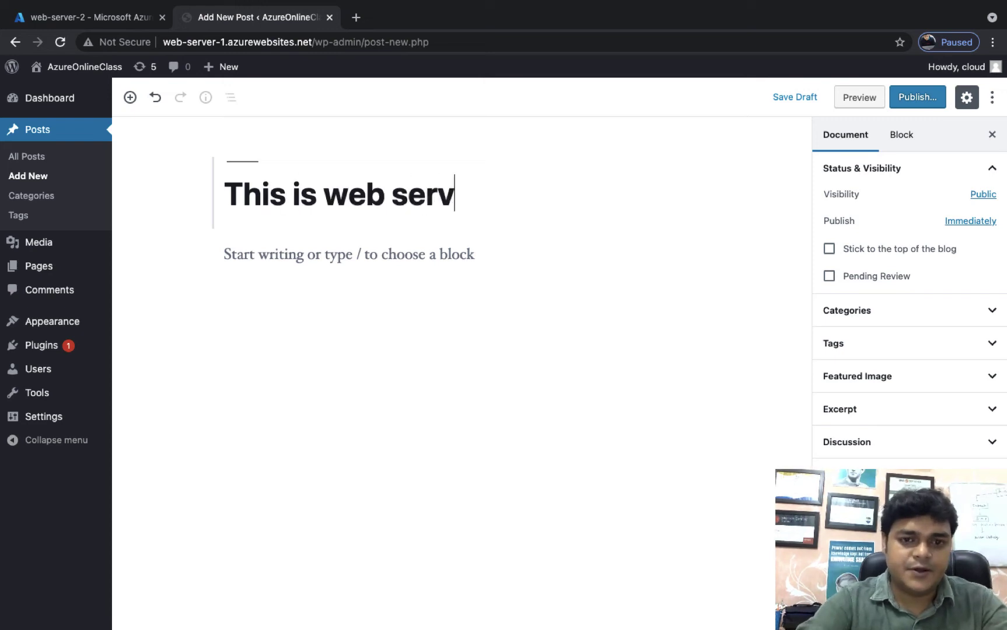
type("er 1-")
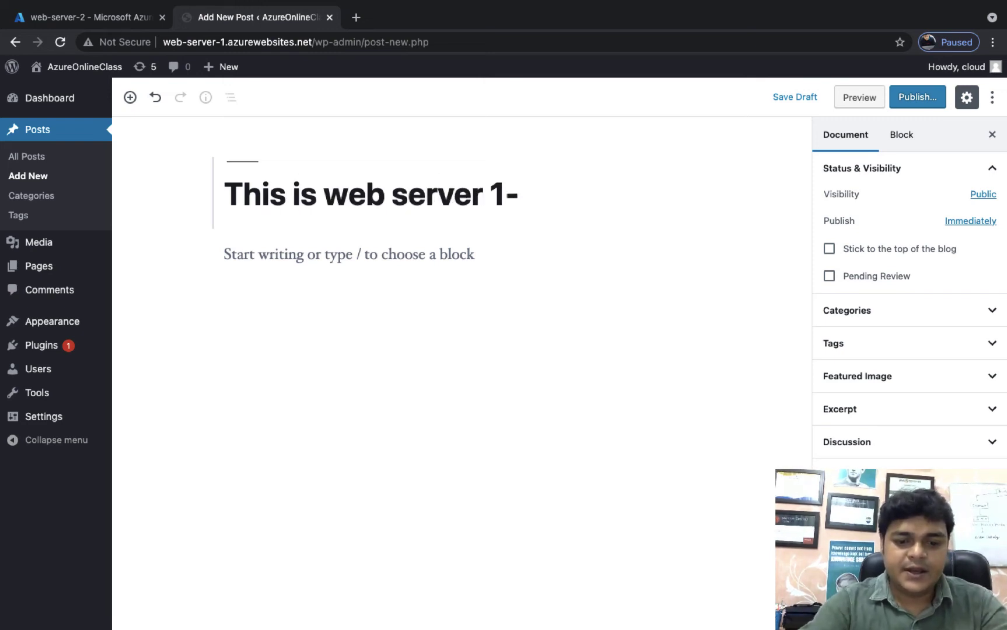
type("Cent-US")
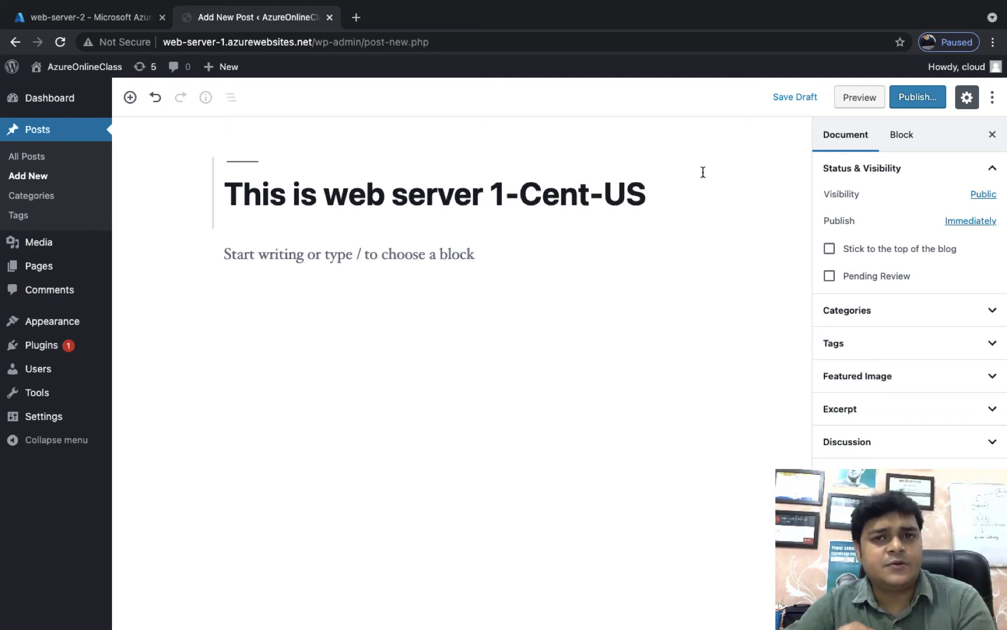
left_click(914, 98)
left_click(914, 97)
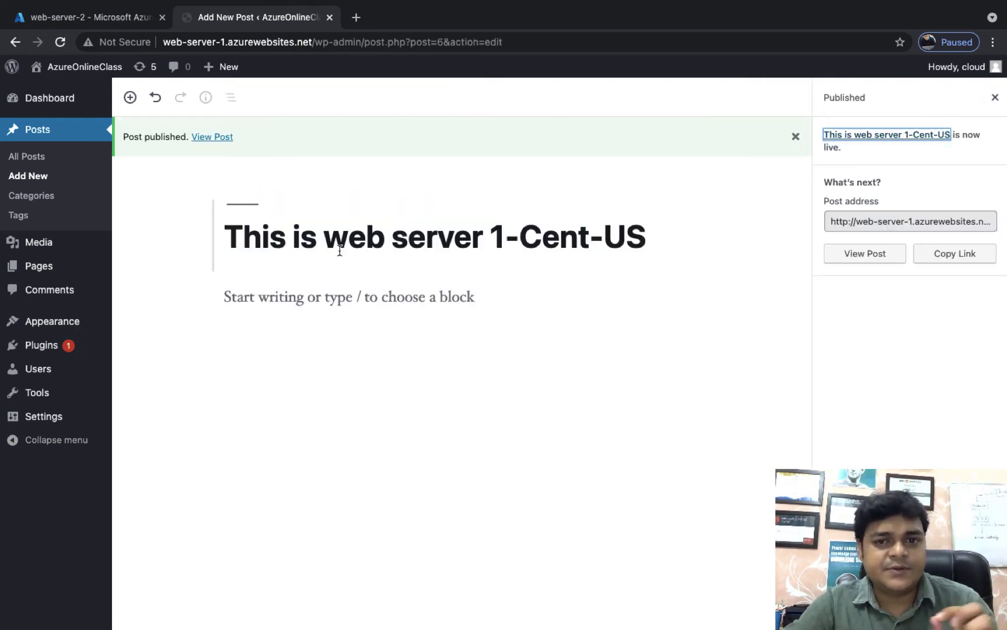
left_click(330, 19)
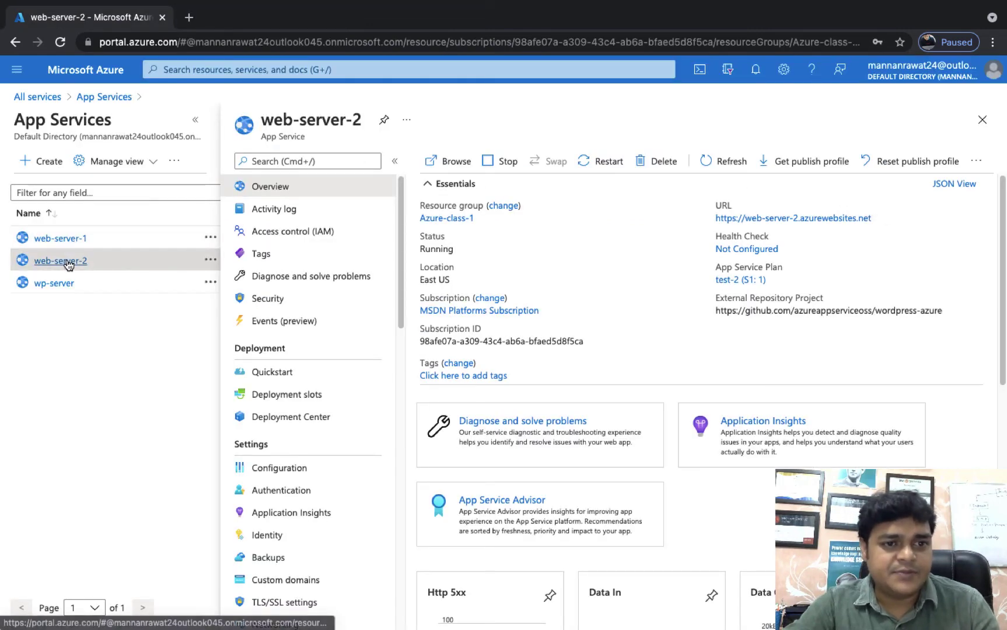
Step: Copy web-server-2's URL from Azure and load its /wp-admin address in a new tab
left_click(879, 218)
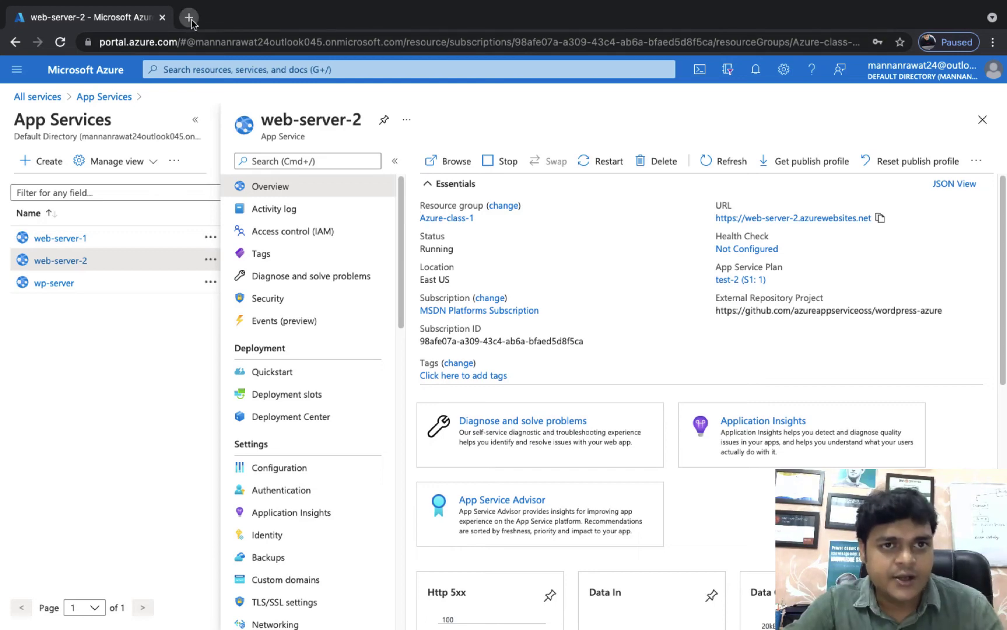
left_click(188, 17)
key("super+v")
key("Return")
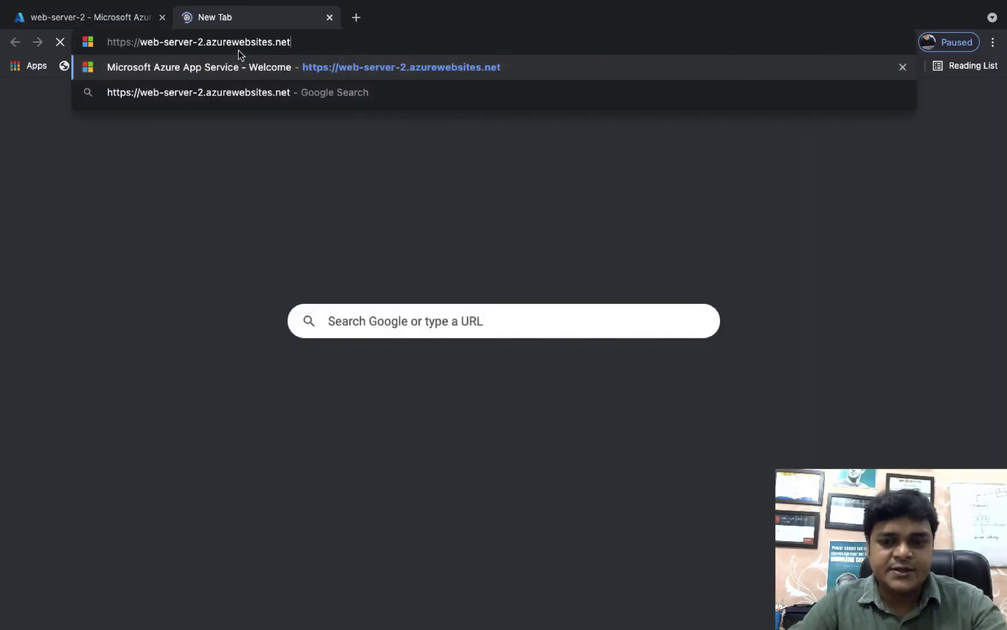
type("/w")
type("p-admin")
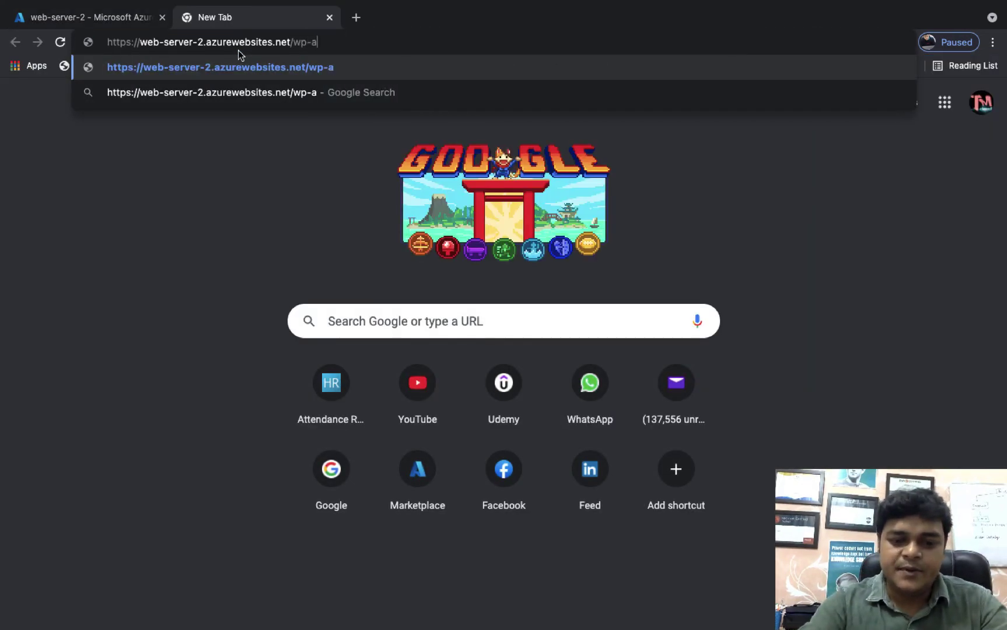
key("Return")
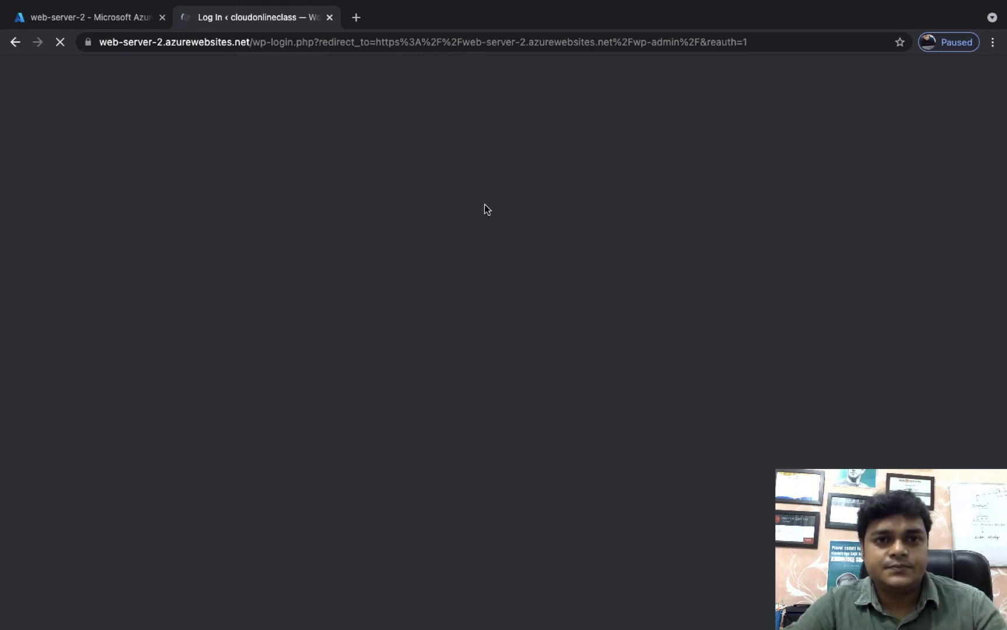
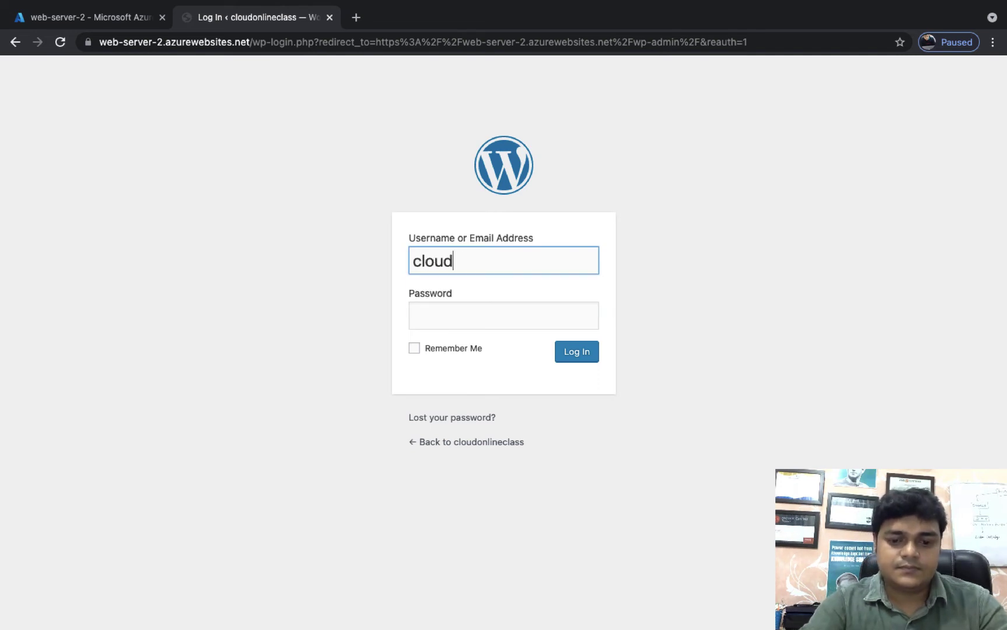
Step: Sign in to web-server-2's WordPress admin as 'cloud' with the account password
key("Tab")
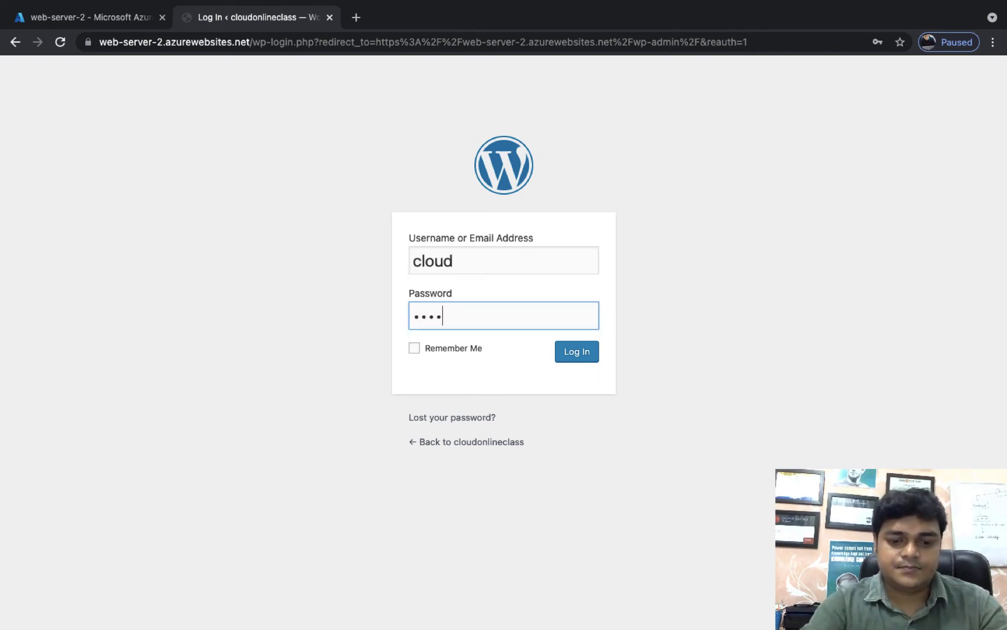
key("Return")
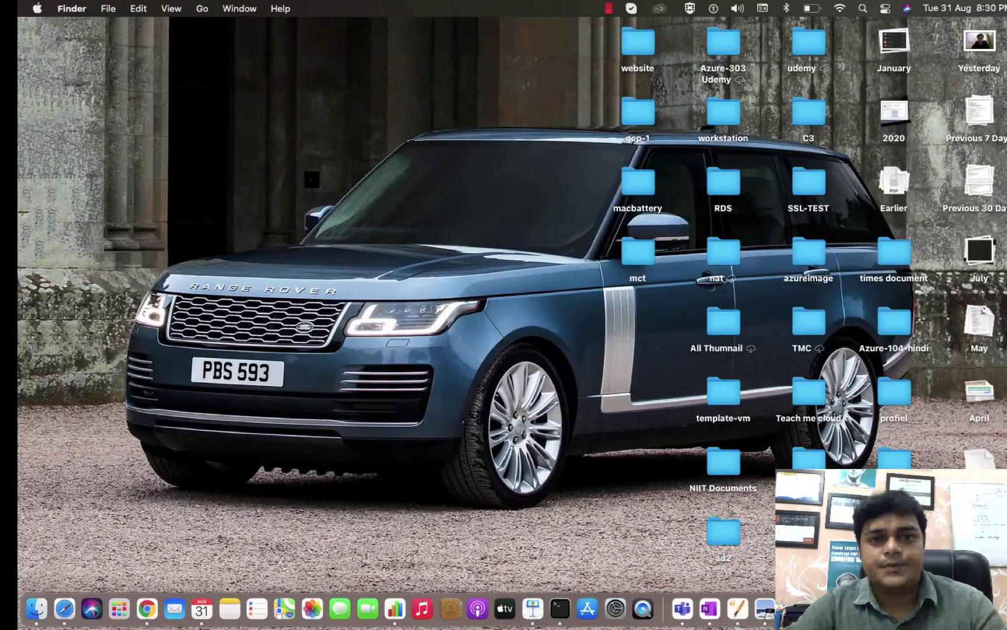
Step: Move the Hello world! post to the Trash and start a new post
key("ctrl+Right")
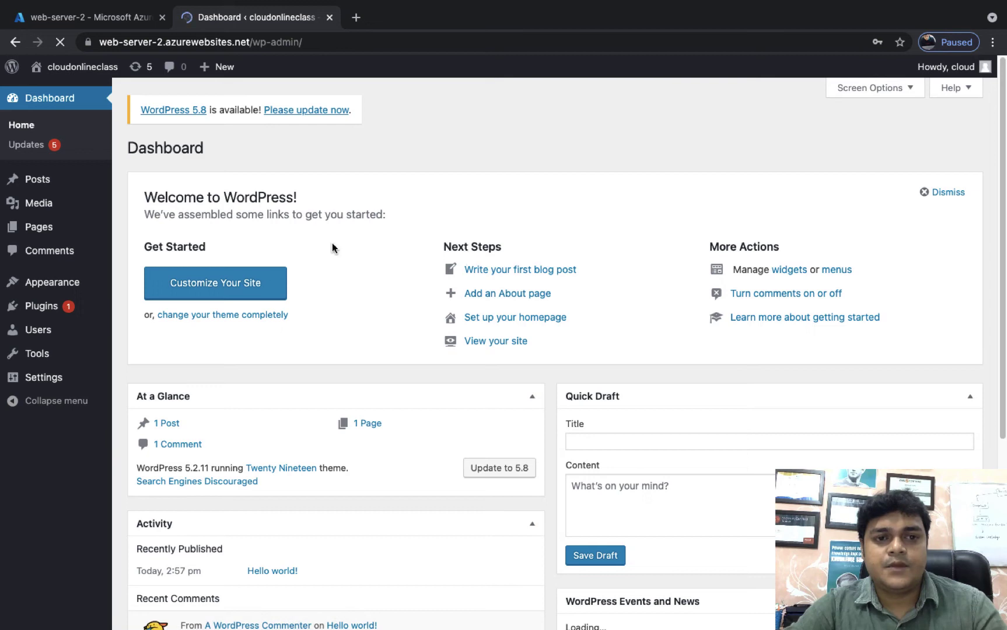
mouse_move(41, 186)
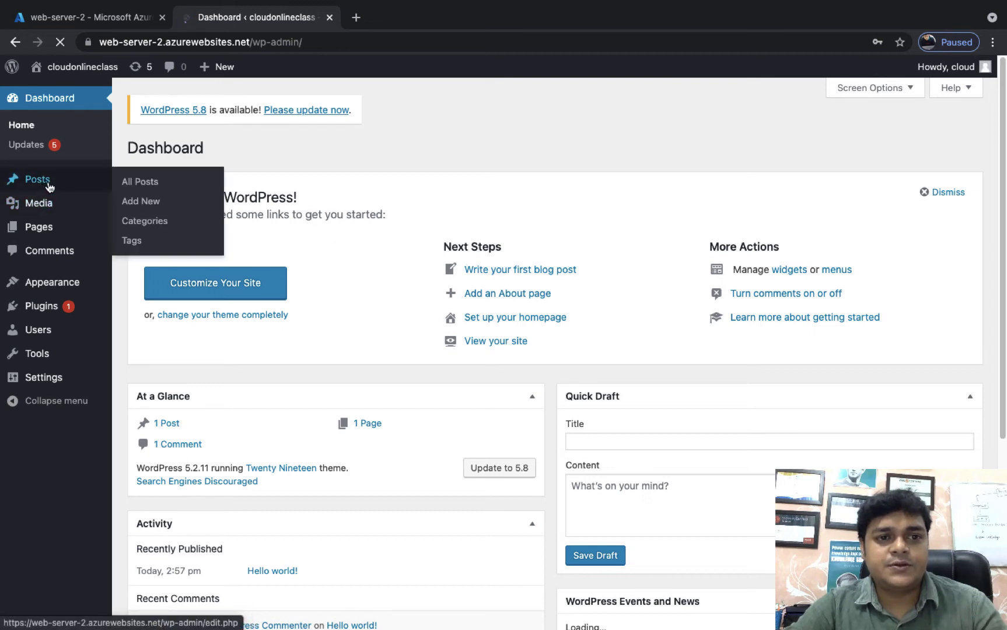
left_click(151, 184)
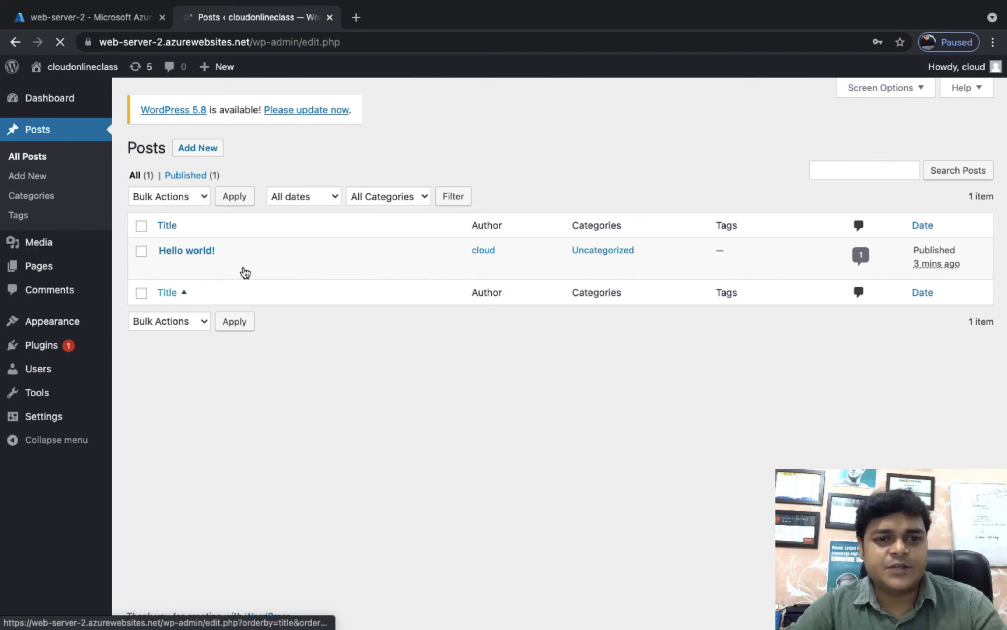
left_click(242, 268)
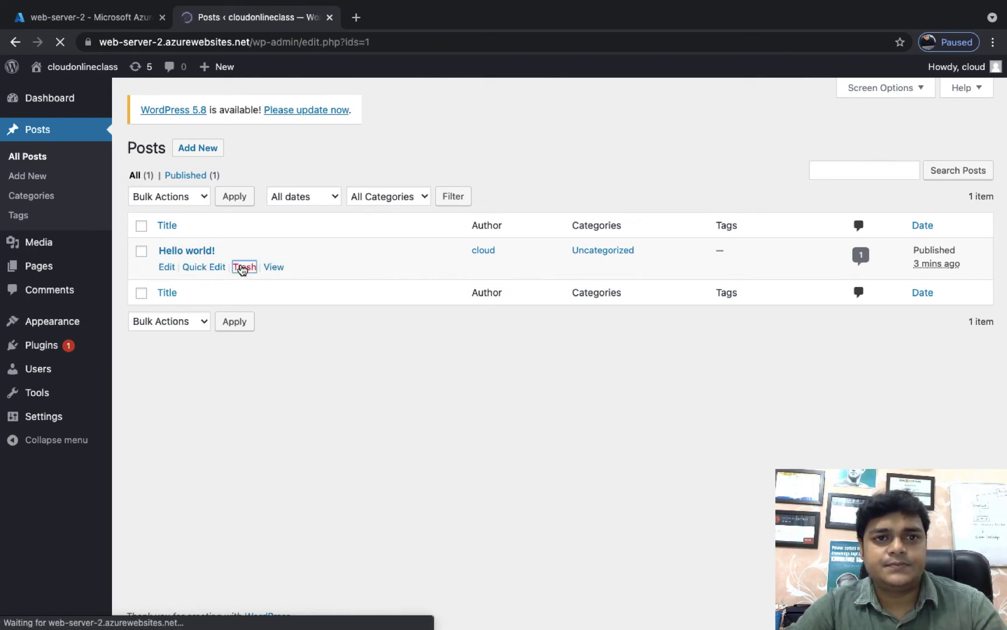
left_click(201, 148)
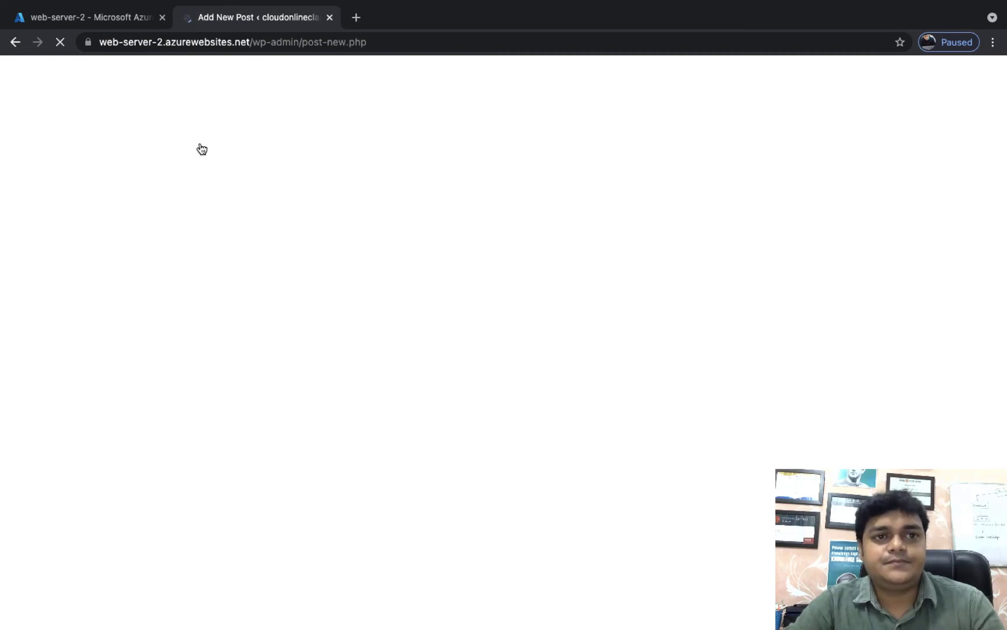
Step: Pause the screen recording and return to the Microsoft Azure portal tab
key("ctrl+Left")
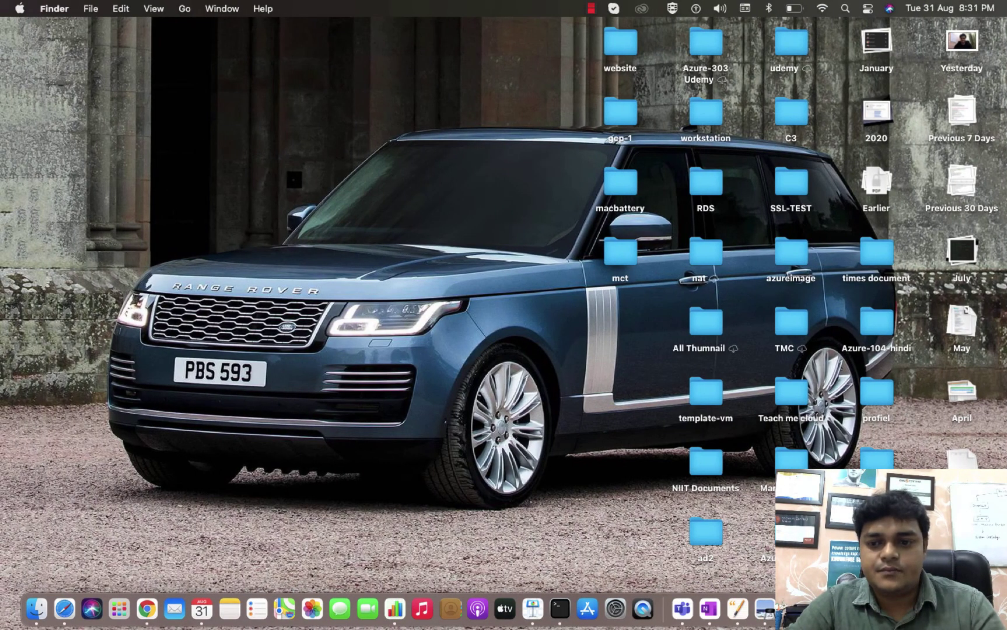
right_click(910, 609)
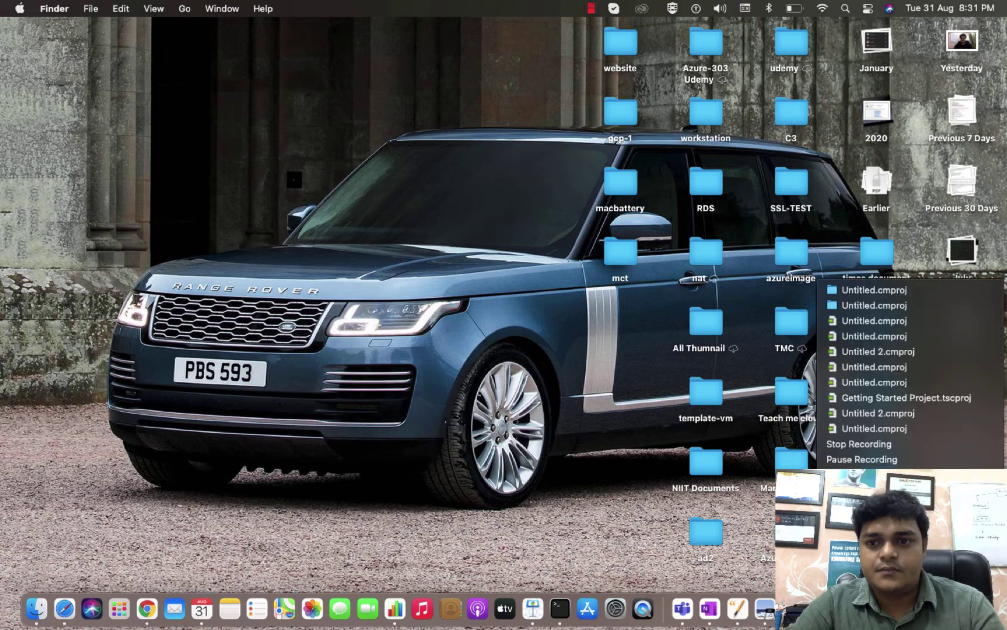
left_click(874, 460)
key("ctrl+Right")
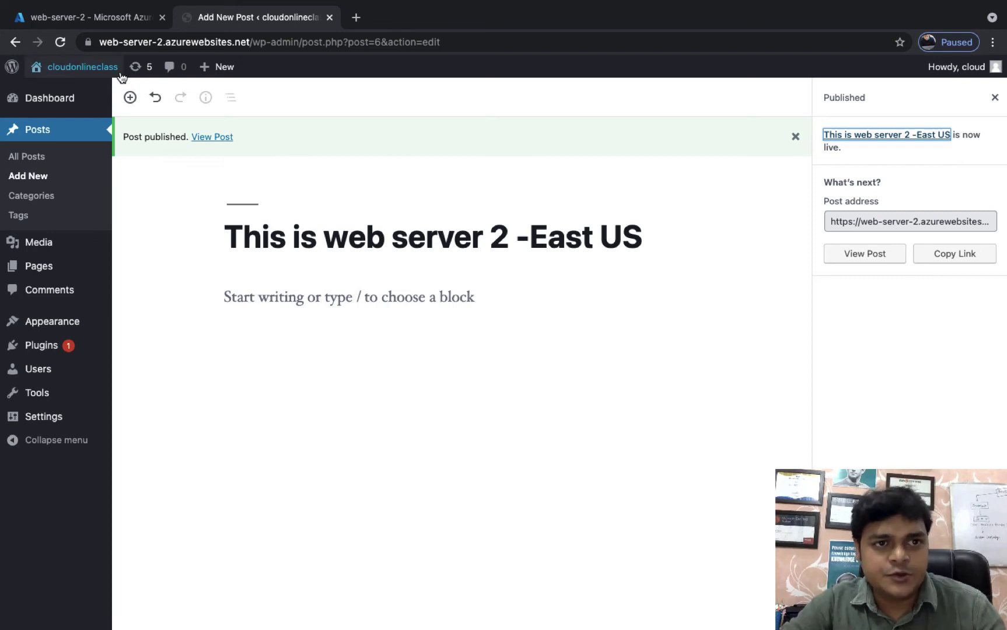
left_click(94, 17)
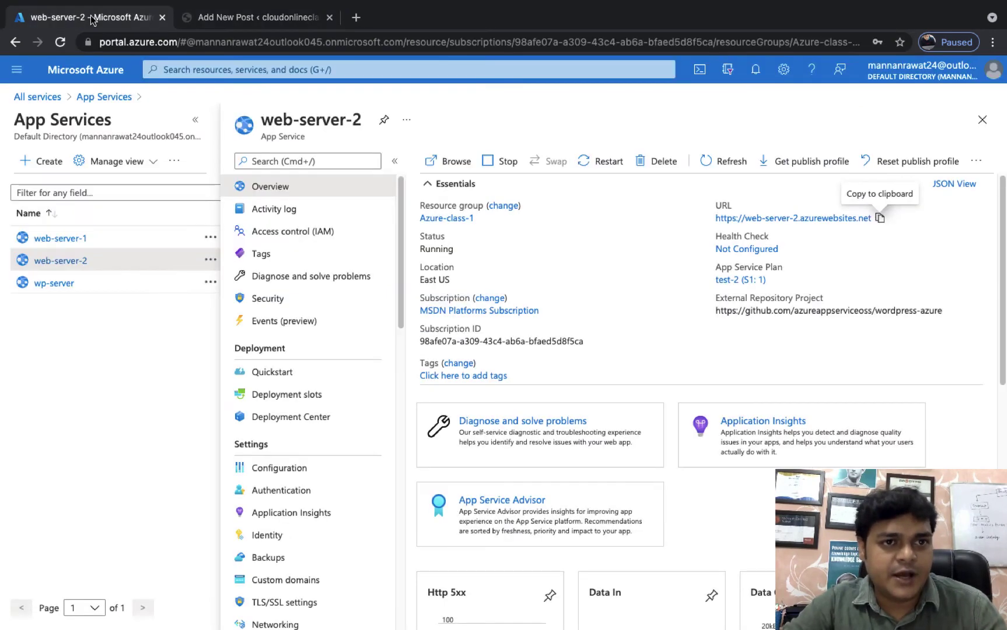
Step: Go from the Azure home page through More services > Networking to Load balancers
left_click(80, 73)
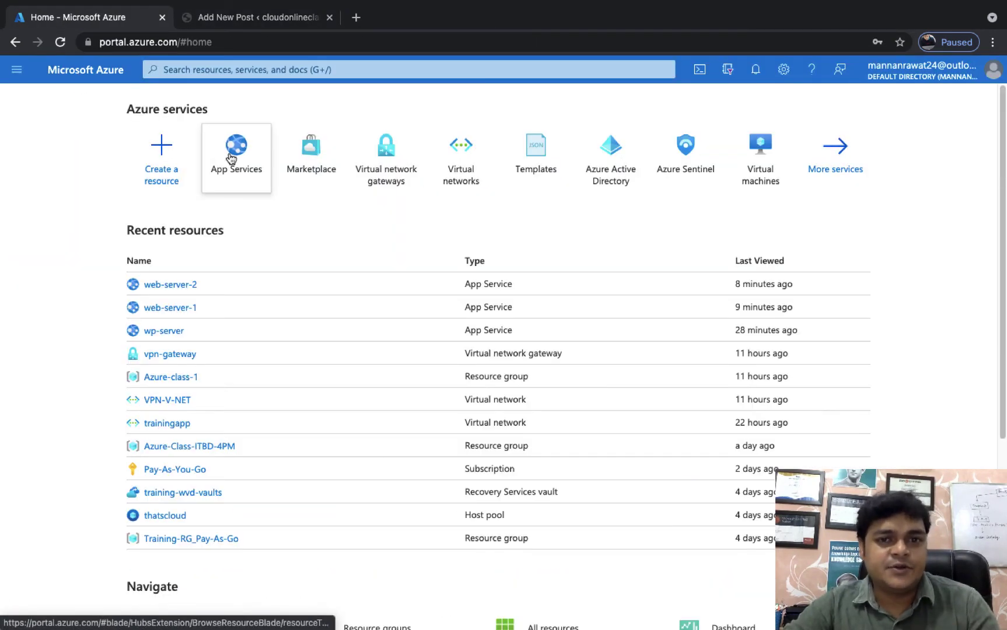
left_click(846, 169)
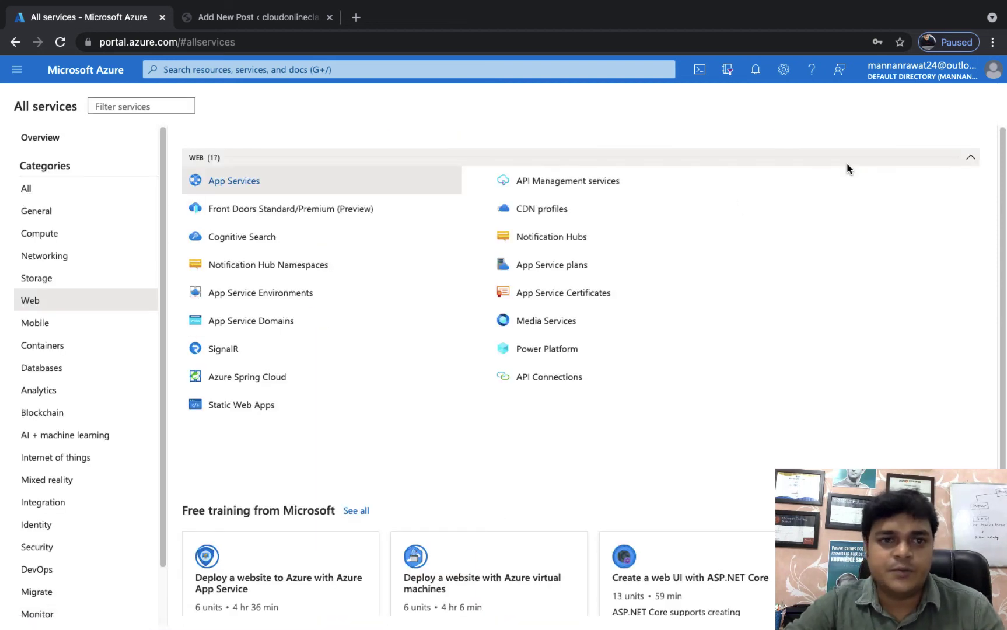
left_click(57, 259)
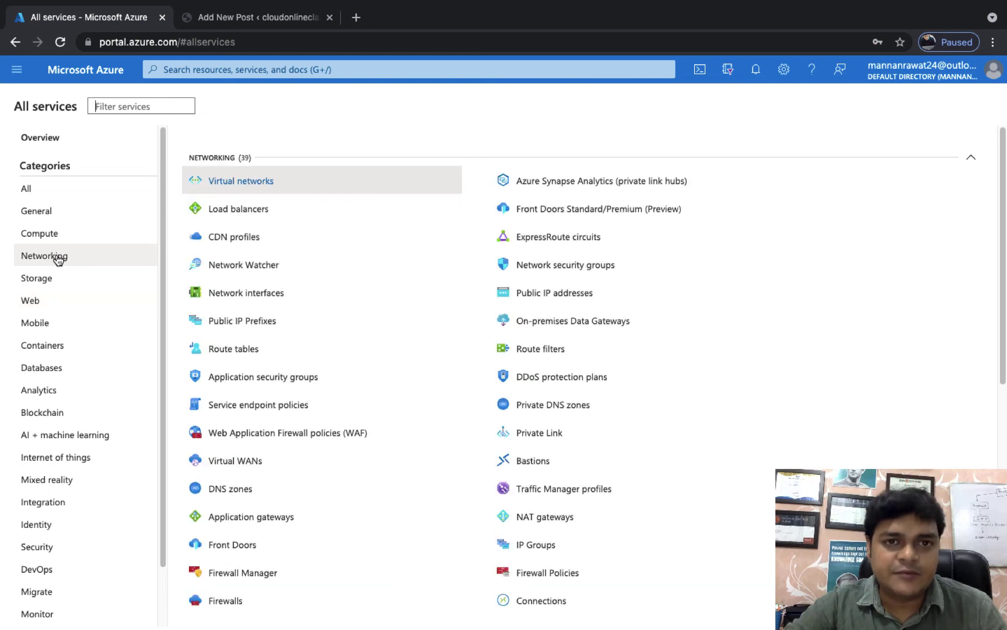
left_click(240, 210)
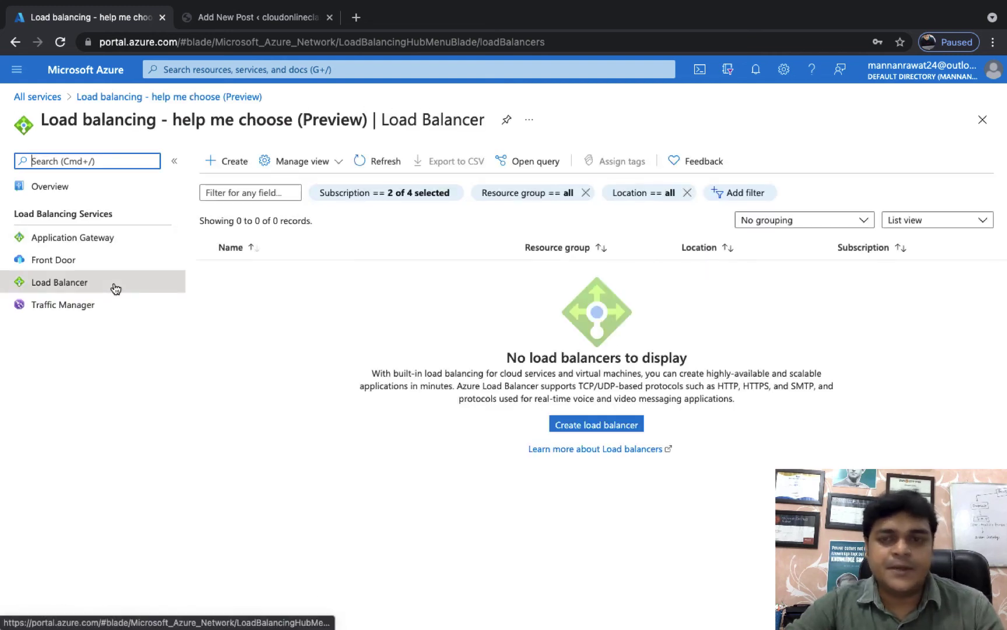
Step: Show the empty Traffic Manager profile list and start a new profile with + Create
left_click(46, 308)
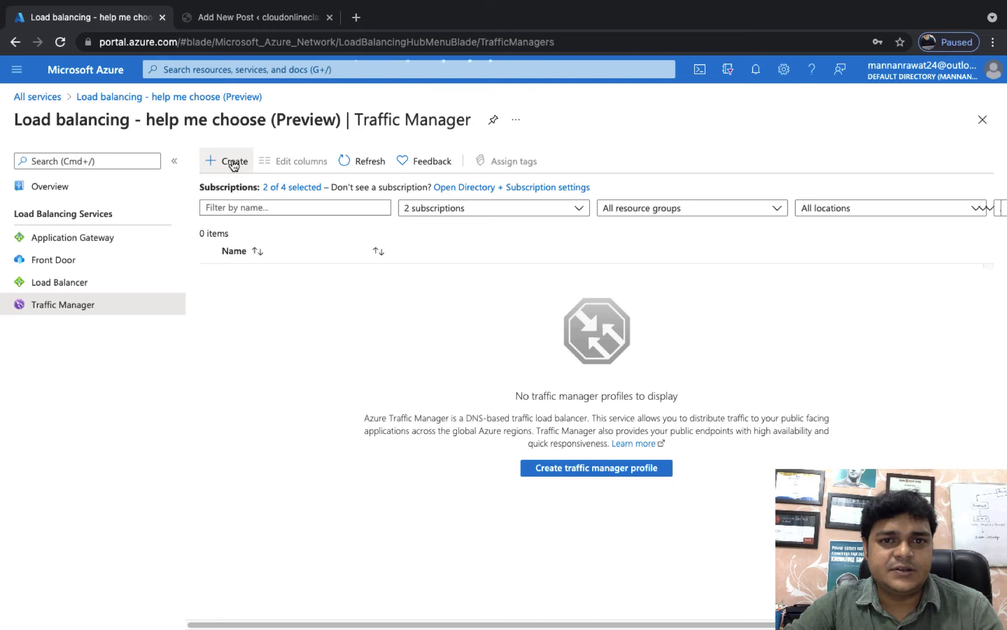
left_click(234, 164)
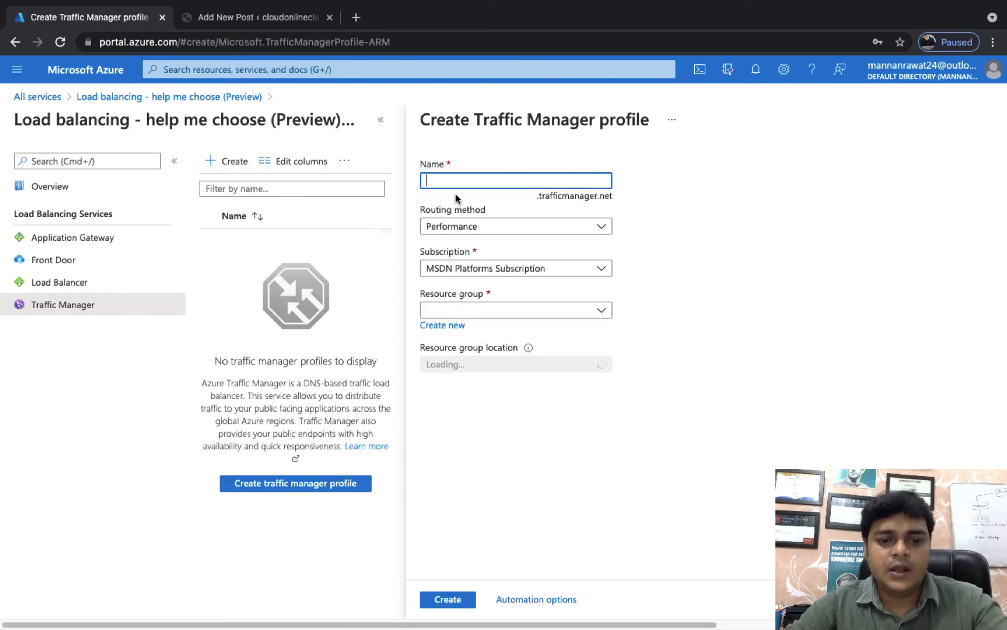
Step: Create azure-test-mgr with Performance routing in resource group Azure-class-1
type("azure")
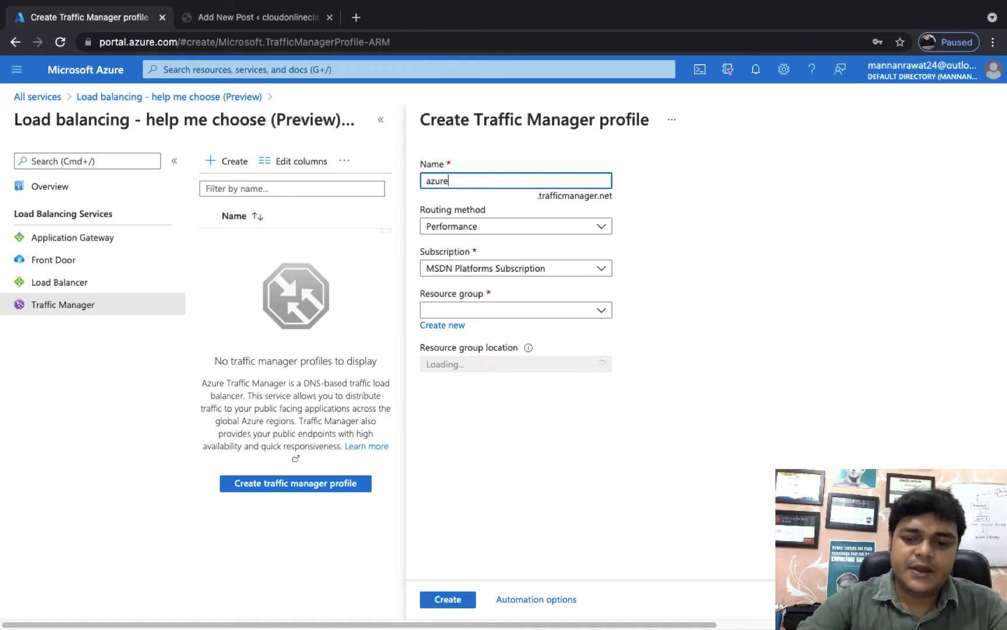
type("-test")
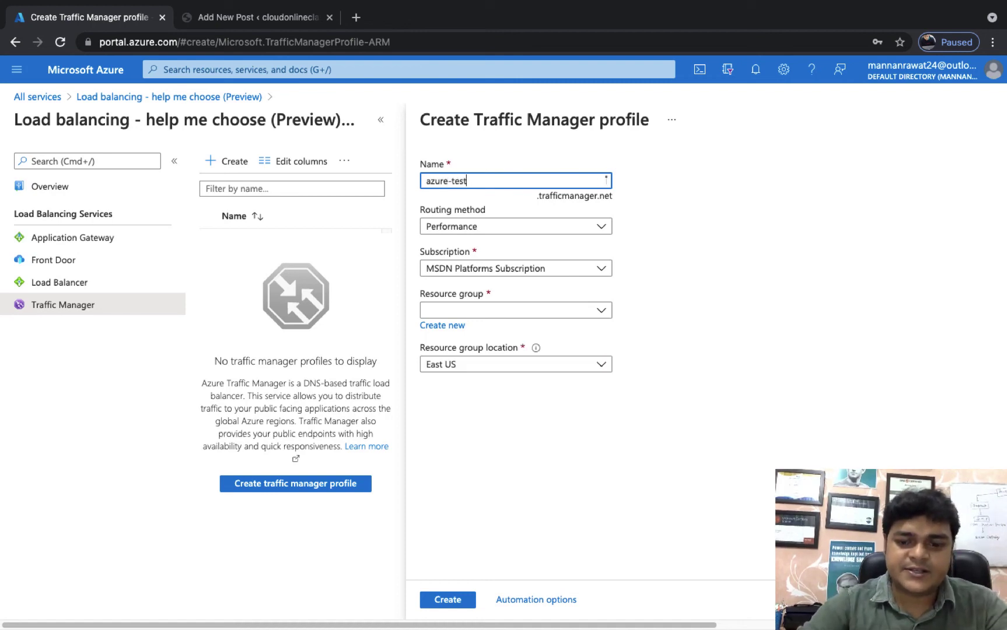
type("-mgr")
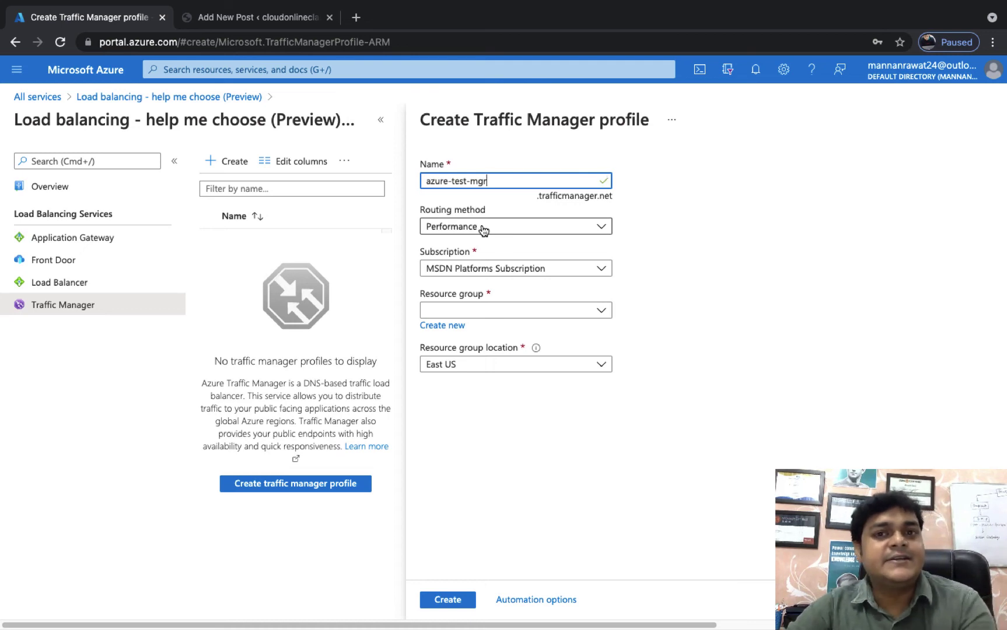
left_click(483, 231)
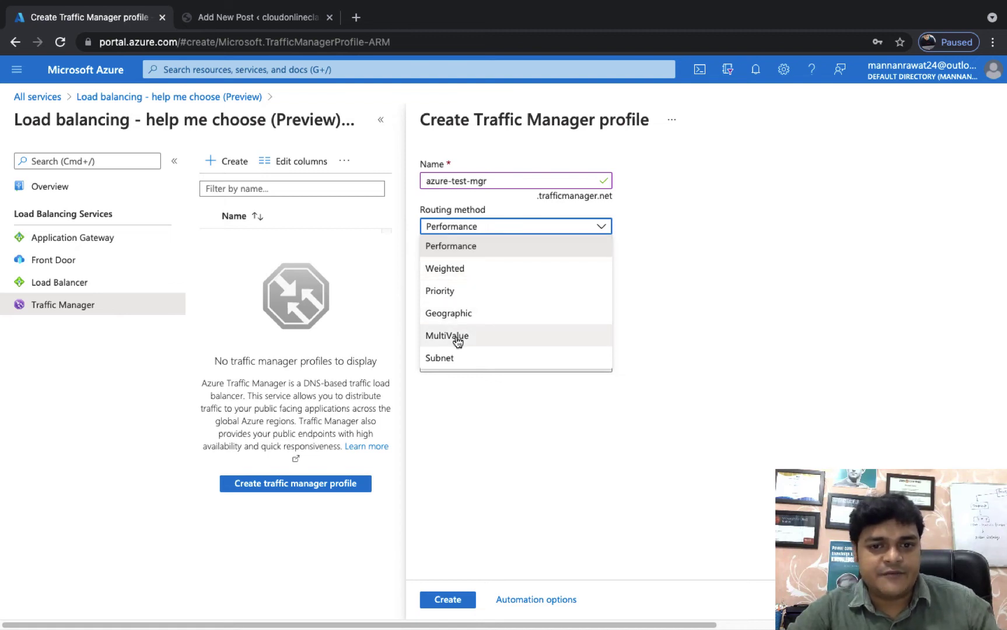
left_click(732, 214)
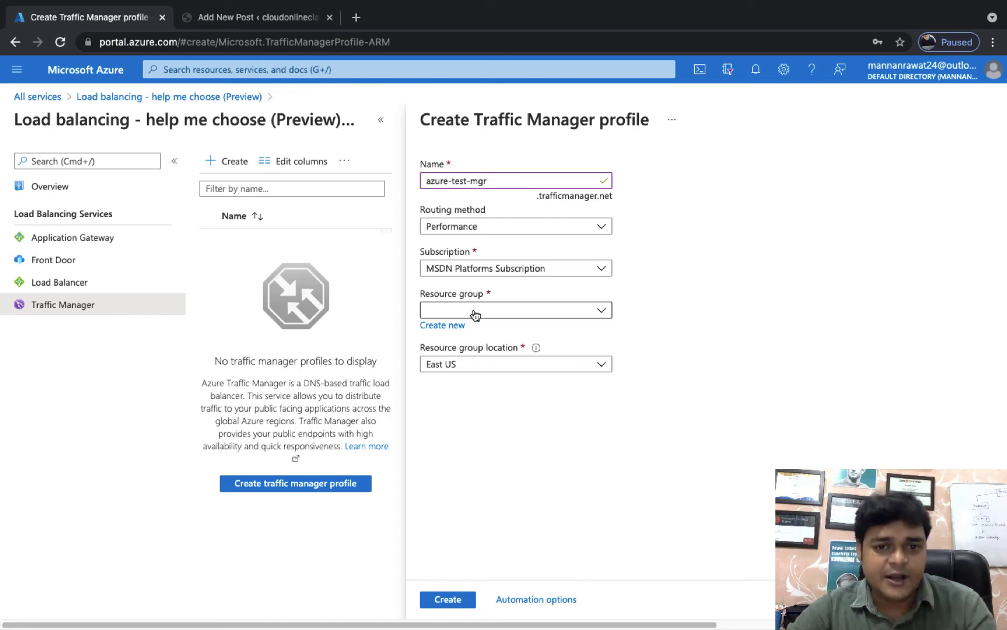
left_click(475, 315)
left_click(462, 401)
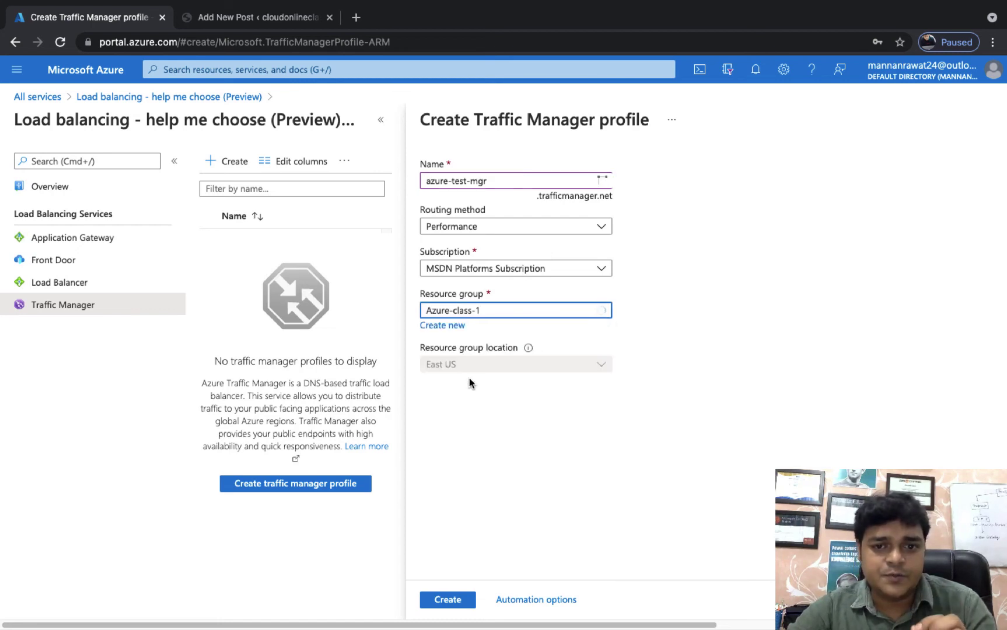
left_click(451, 601)
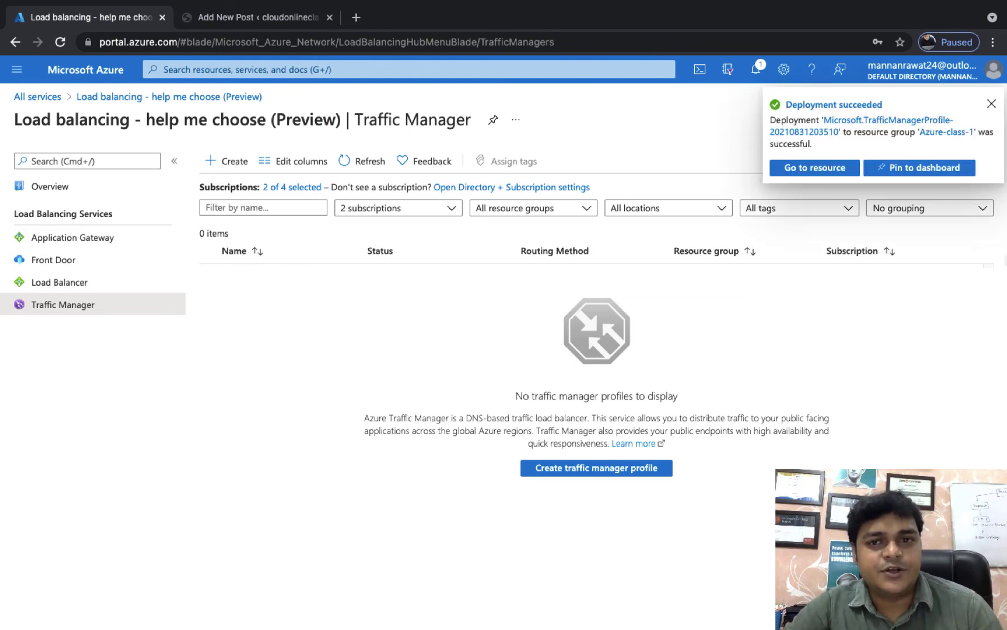
Step: Open the deployed azure-test-mgr profile's Endpoints list and begin adding an Azure endpoint
left_click(822, 166)
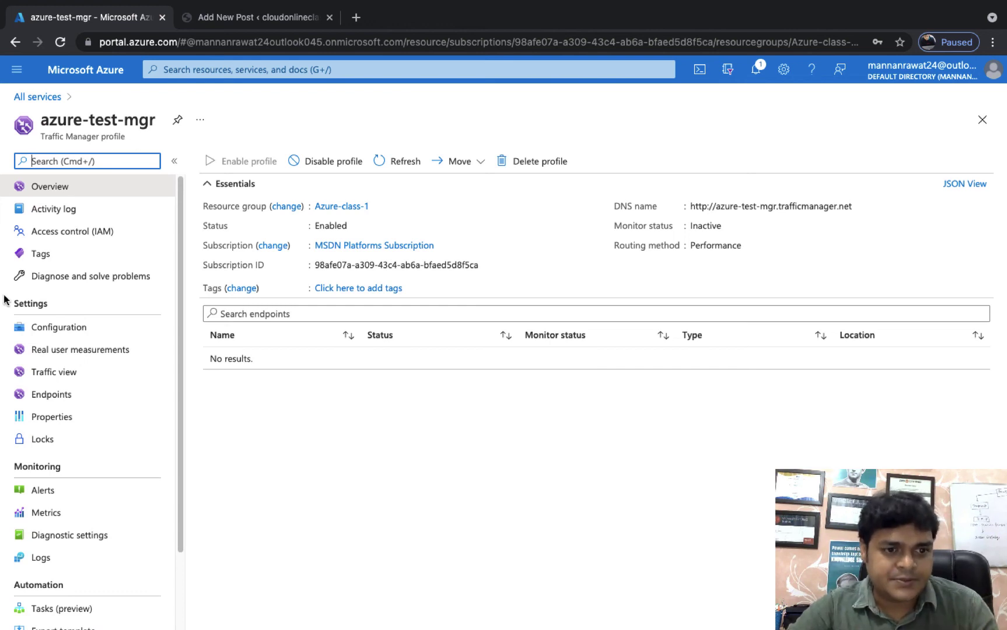
left_click(48, 400)
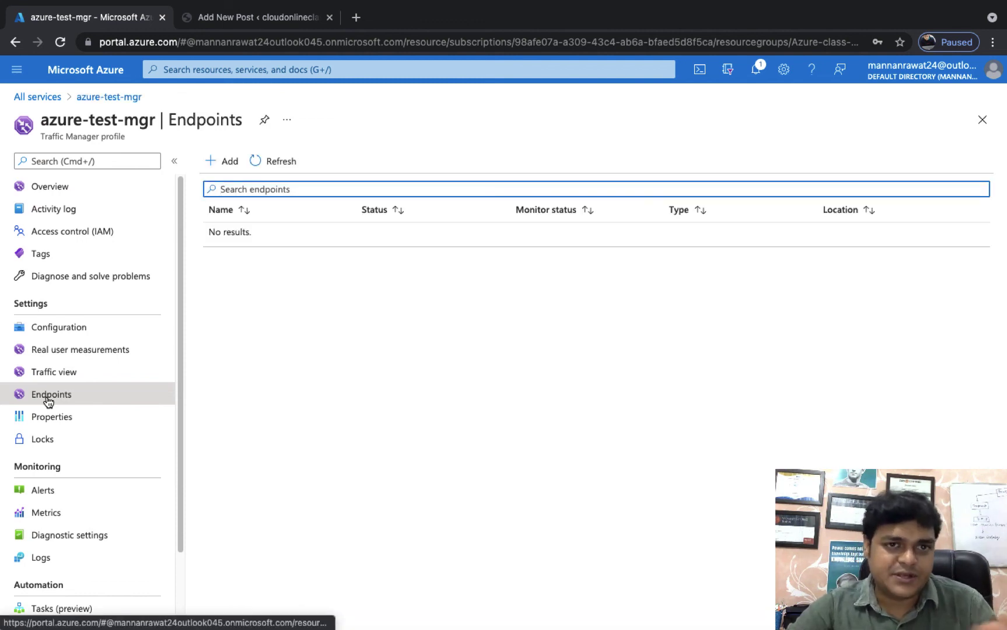
left_click(230, 166)
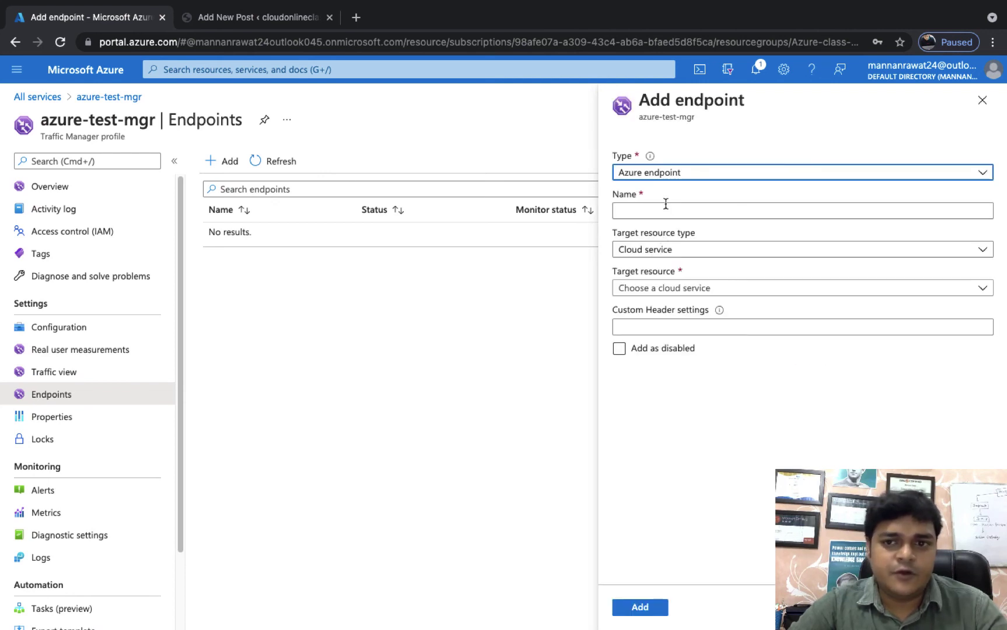
Step: Add endpoint web-1 as an App Service targeting web-server-1 (Central US)
left_click(637, 212)
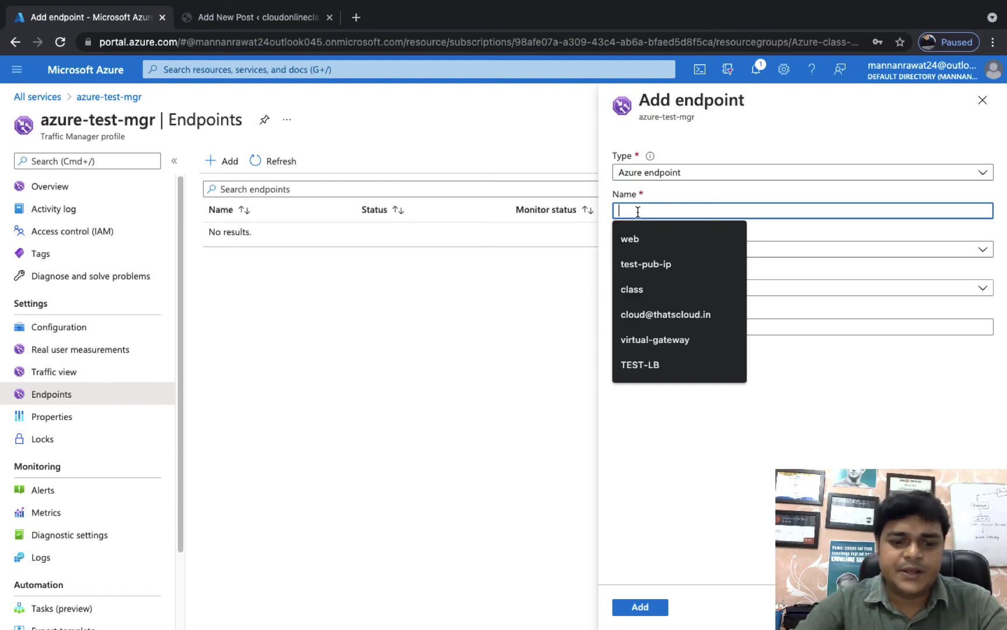
type("web-1")
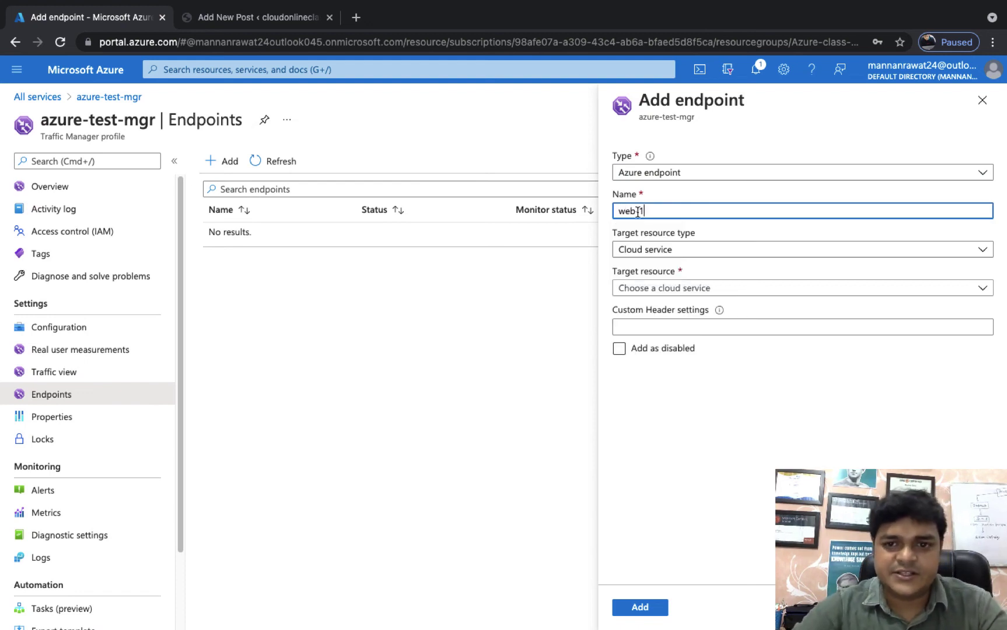
left_click(667, 249)
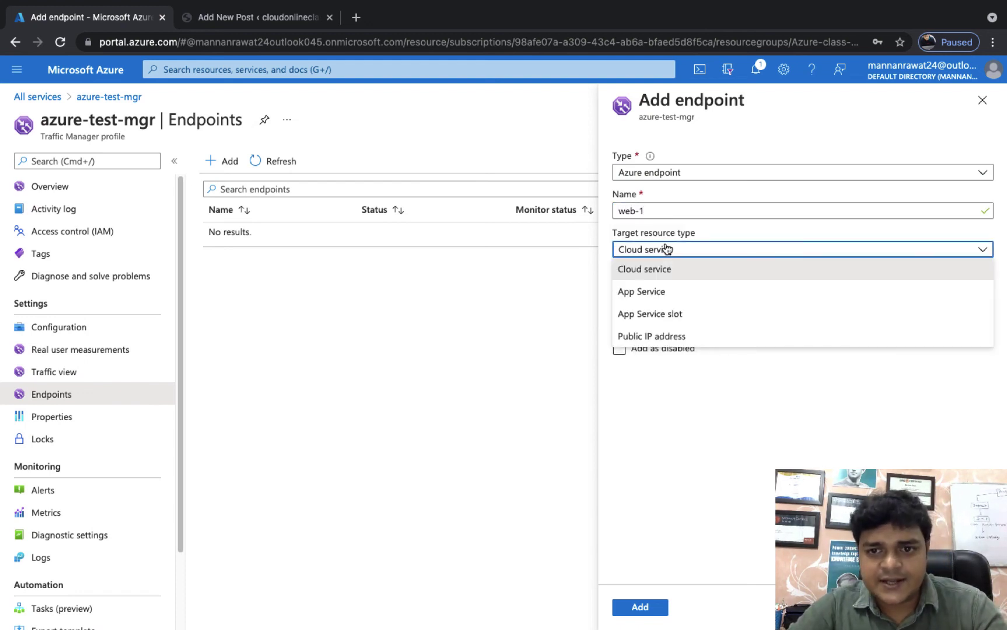
left_click(640, 293)
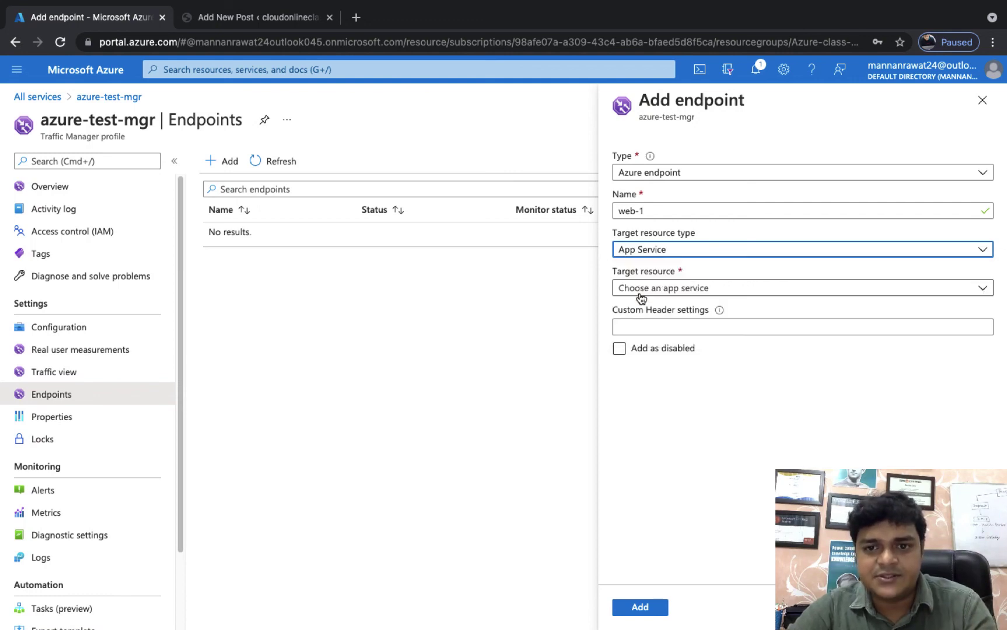
left_click(660, 292)
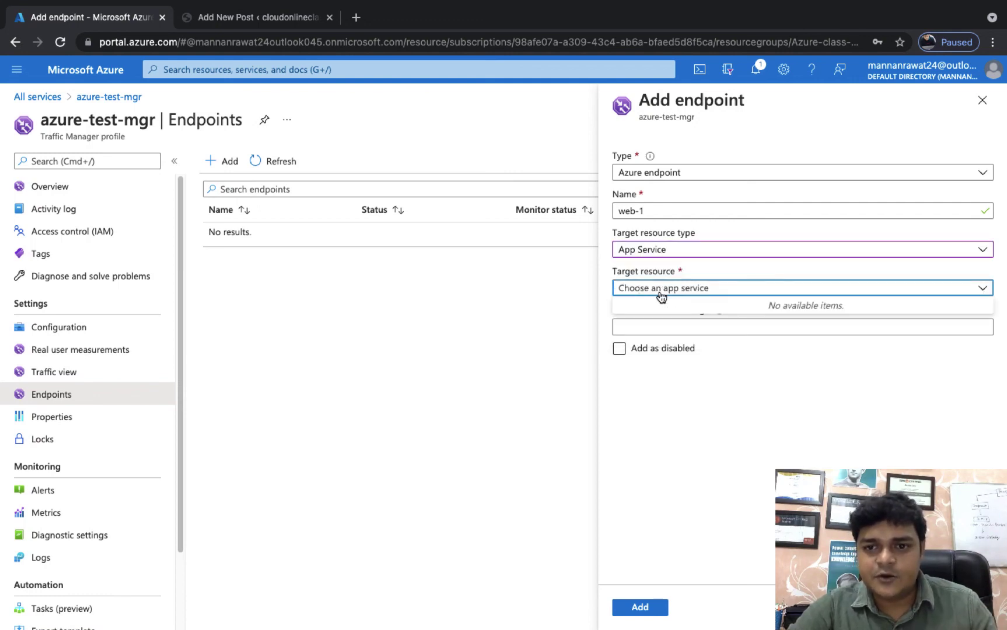
left_click(661, 295)
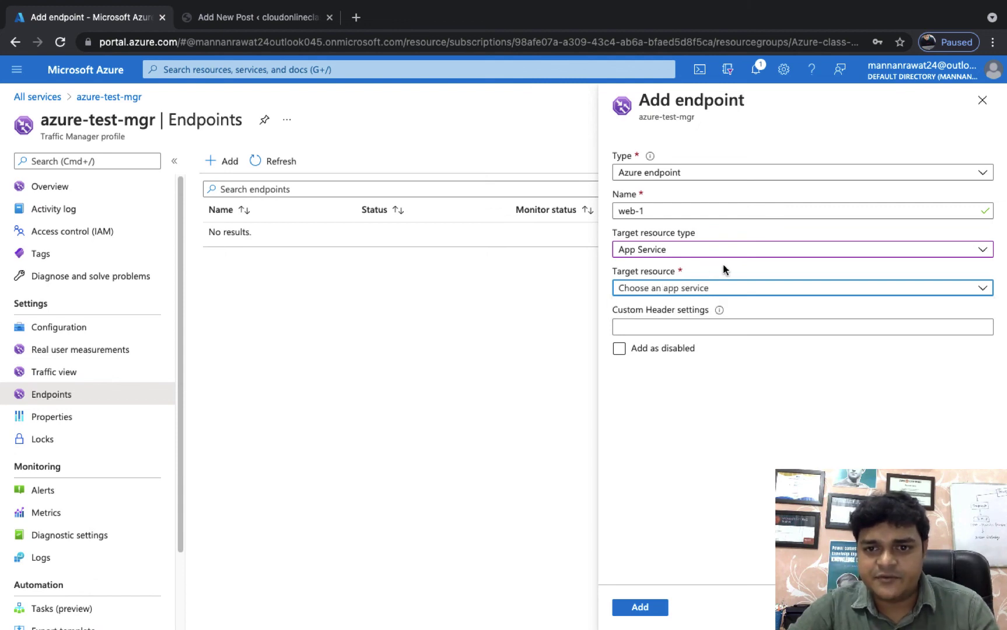
left_click(975, 290)
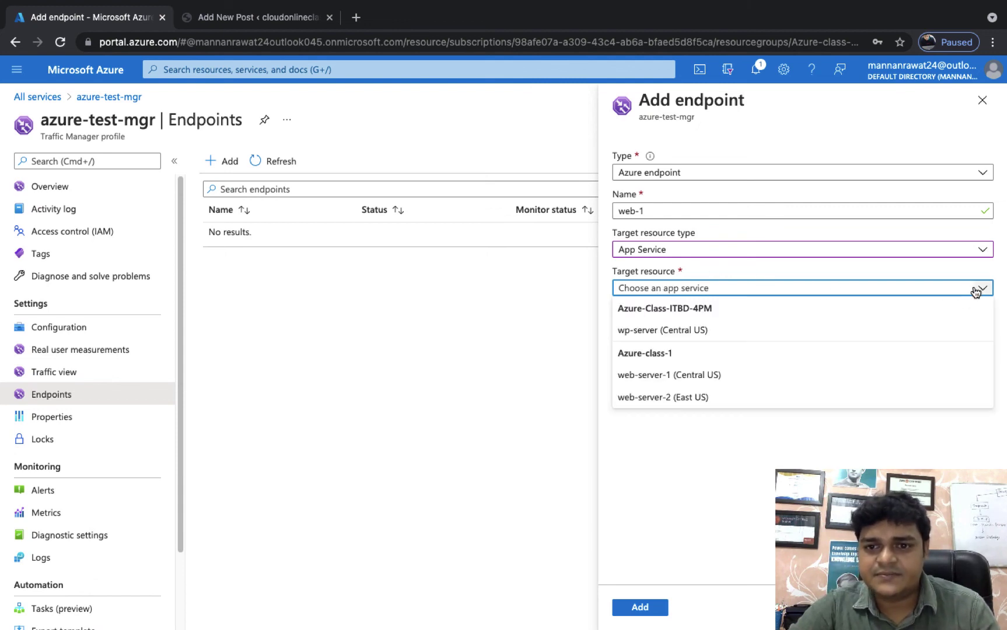
left_click(676, 377)
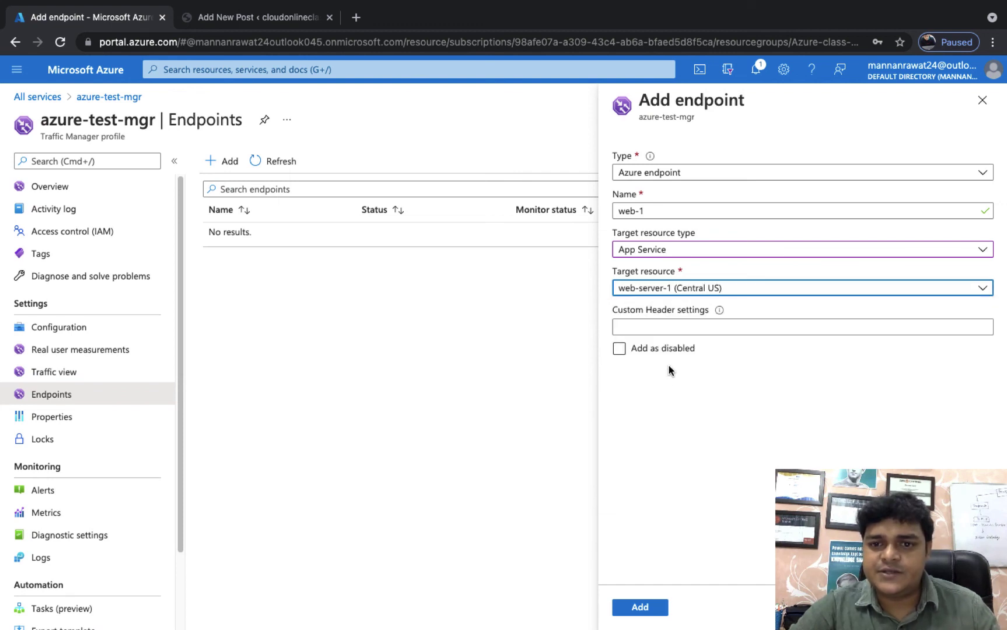
left_click(640, 608)
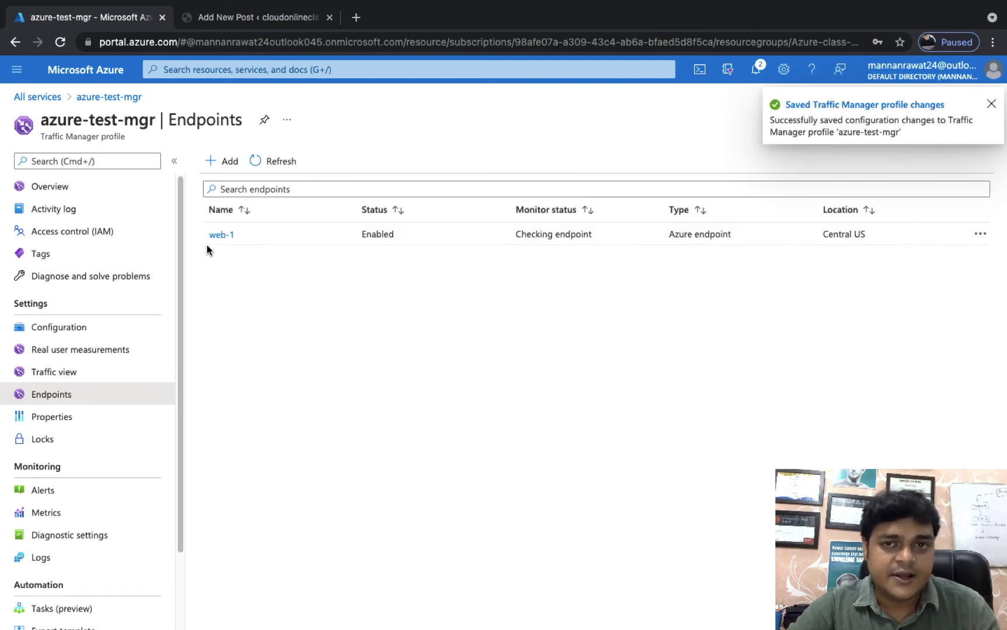
left_click(227, 162)
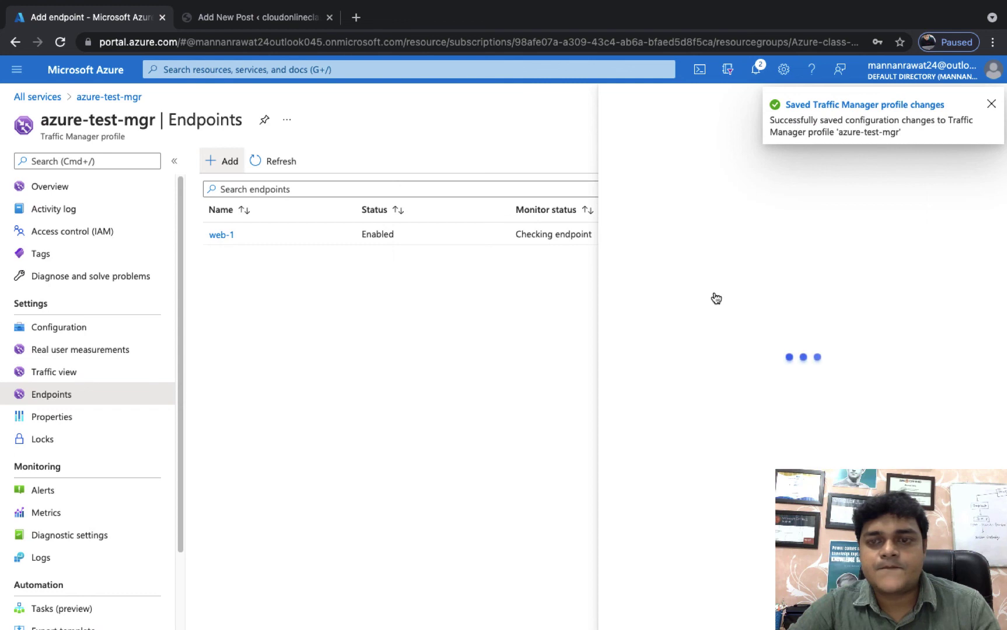
Step: Add endpoint web-2 as an App Service targeting web-server-2 (East US)
left_click(665, 205)
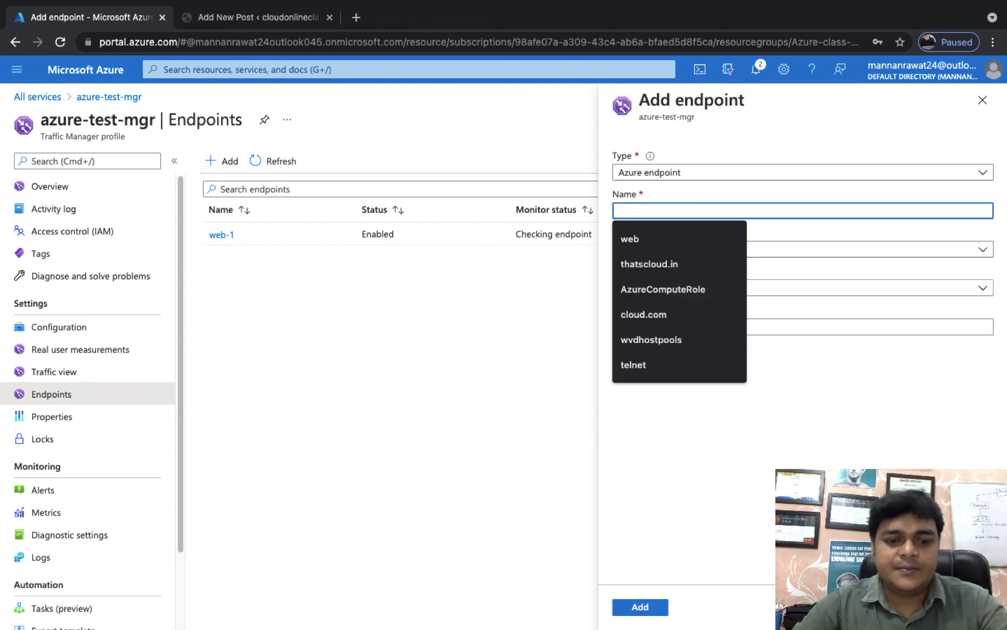
type("web-2")
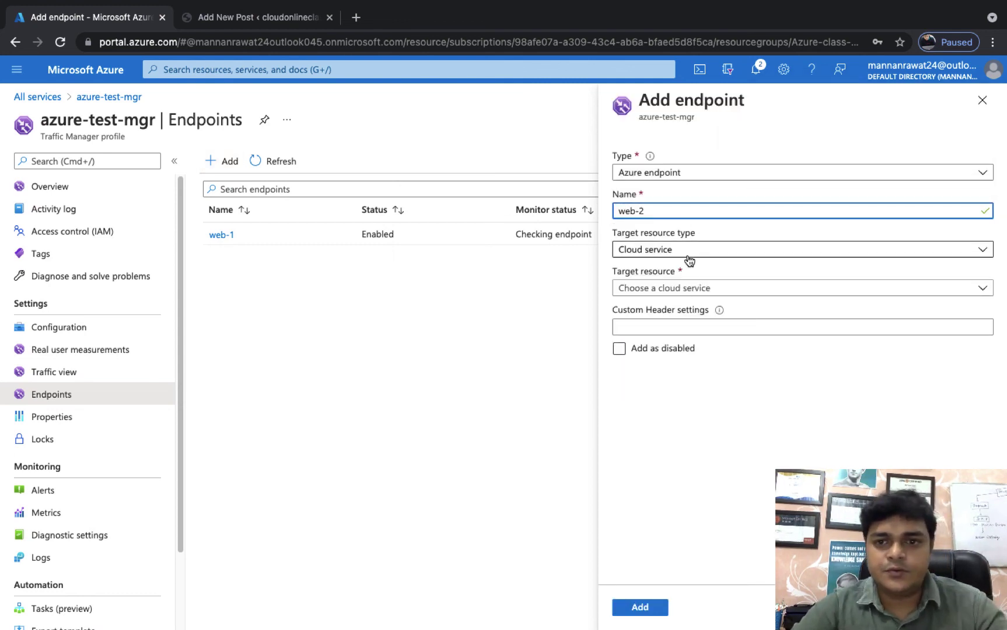
left_click(669, 252)
left_click(635, 297)
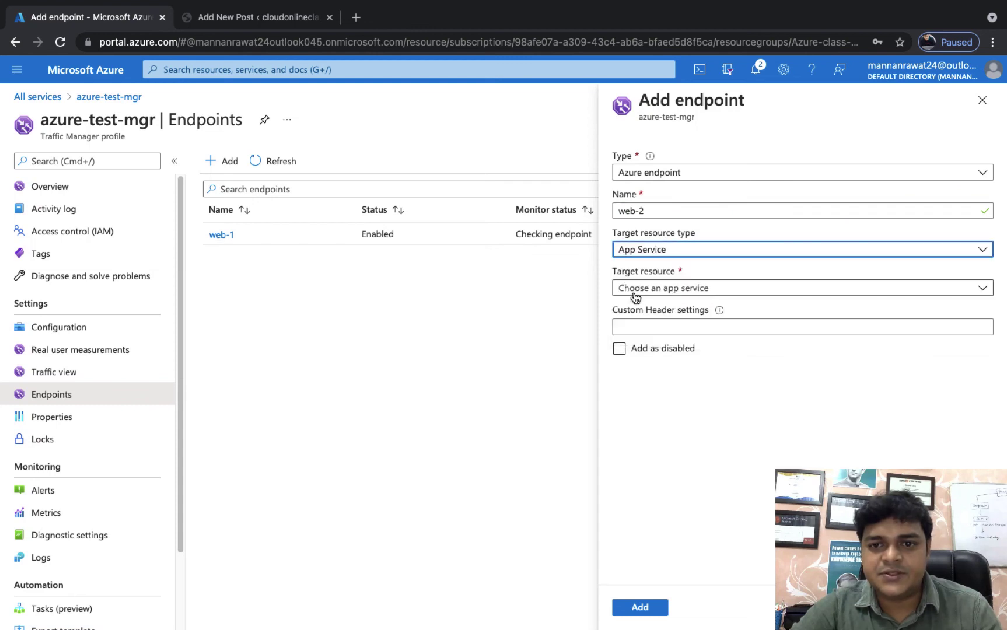
left_click(648, 288)
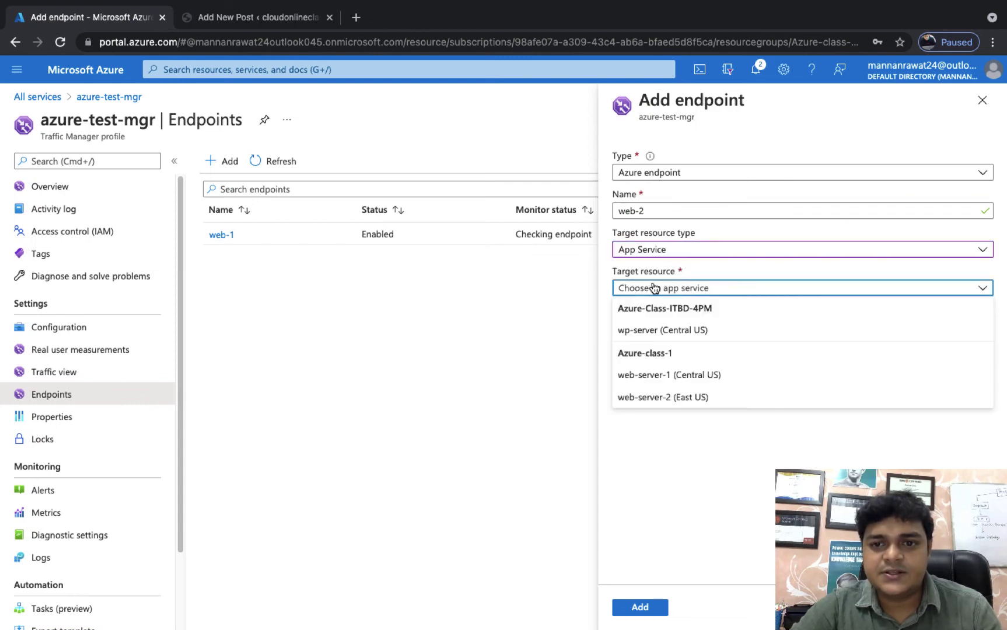
left_click(663, 400)
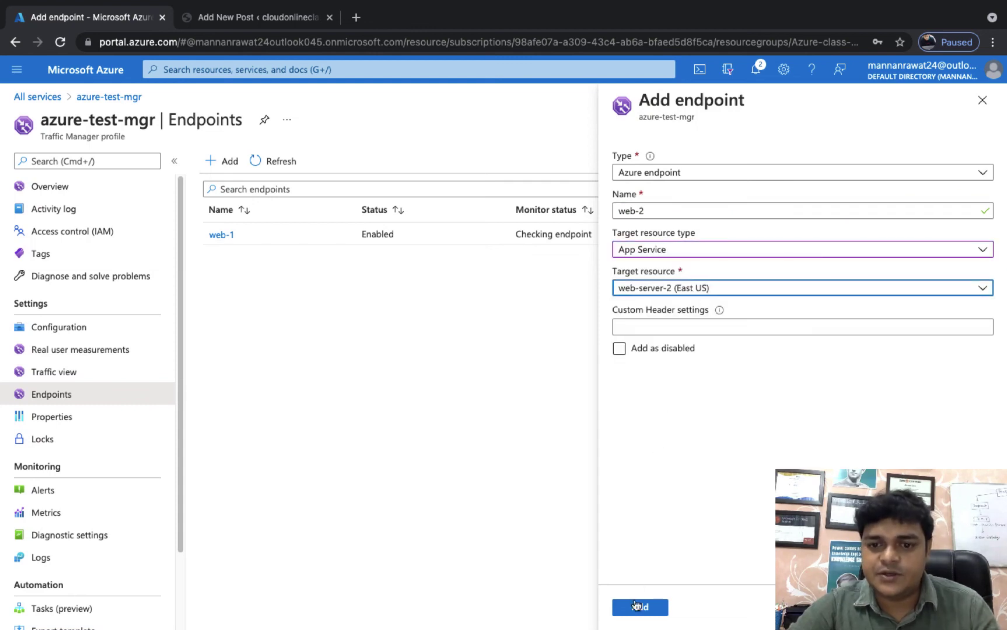
left_click(638, 607)
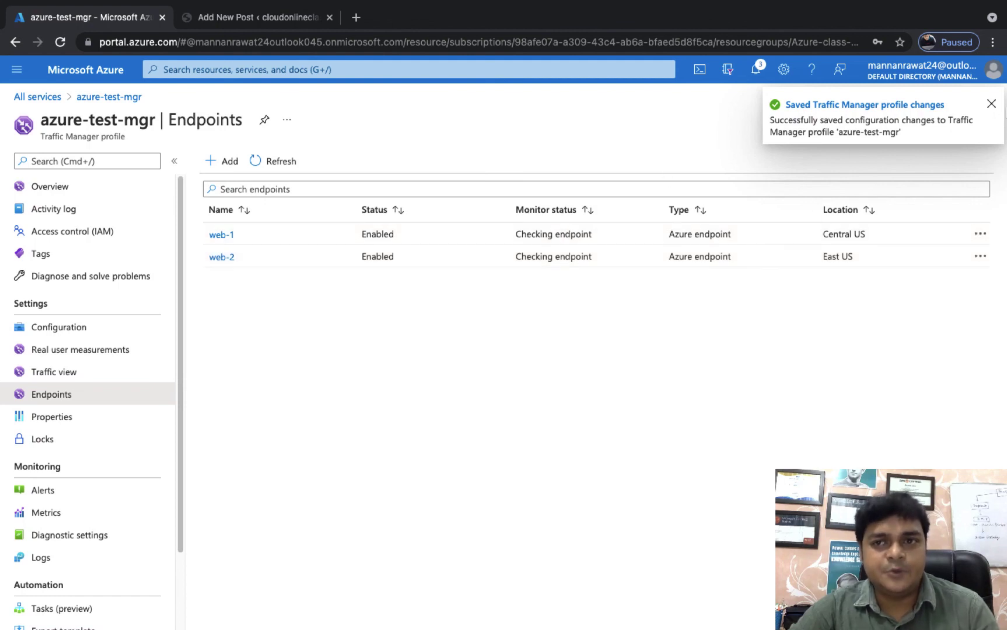
left_click(991, 104)
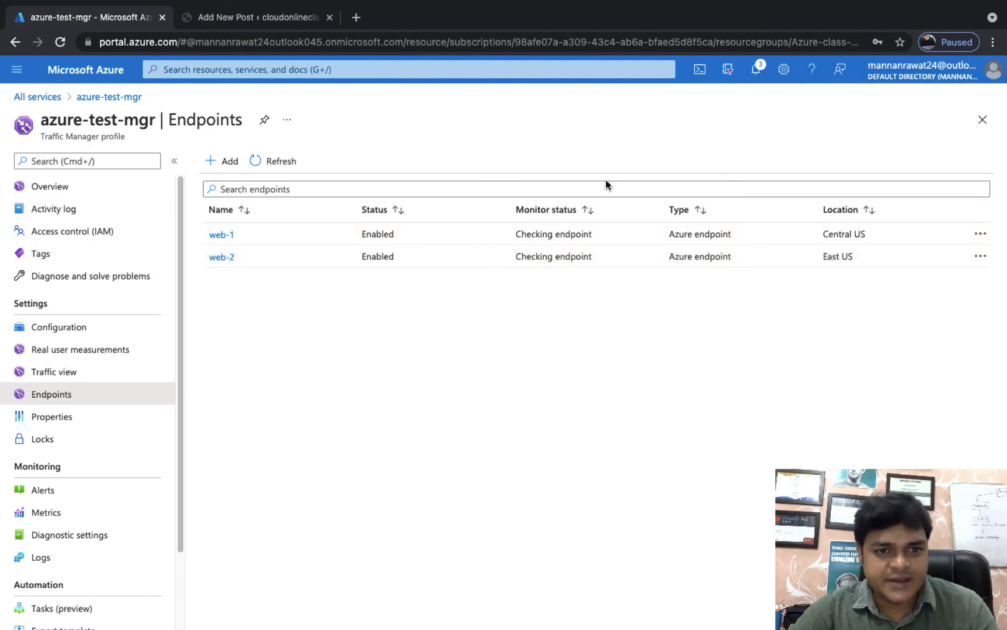
Step: Copy the DNS name azure-test-mgr.trafficmanager.net from Overview and paste it into a new tab
left_click(67, 186)
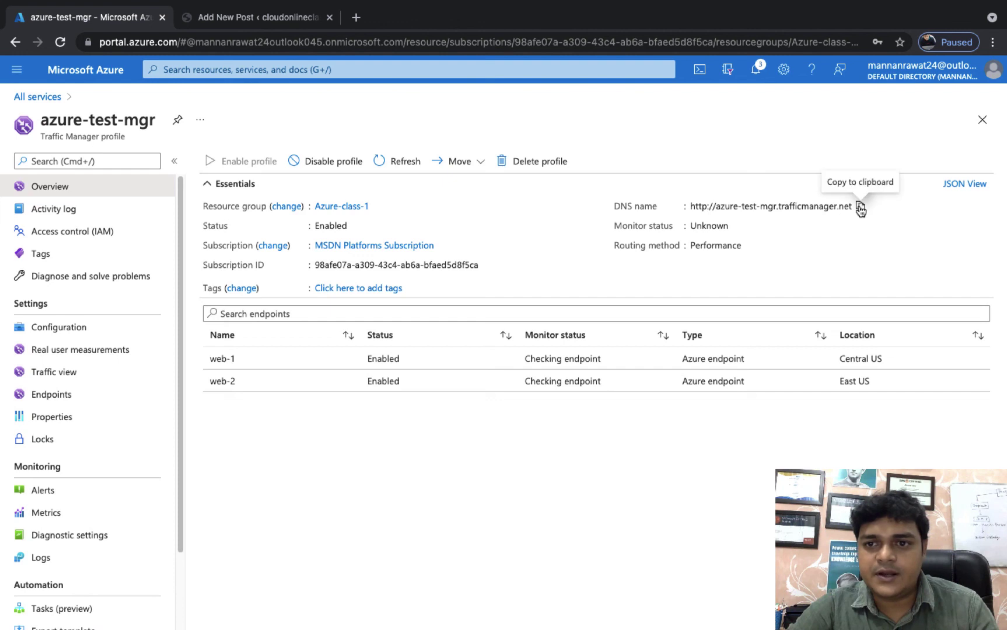
left_click(860, 206)
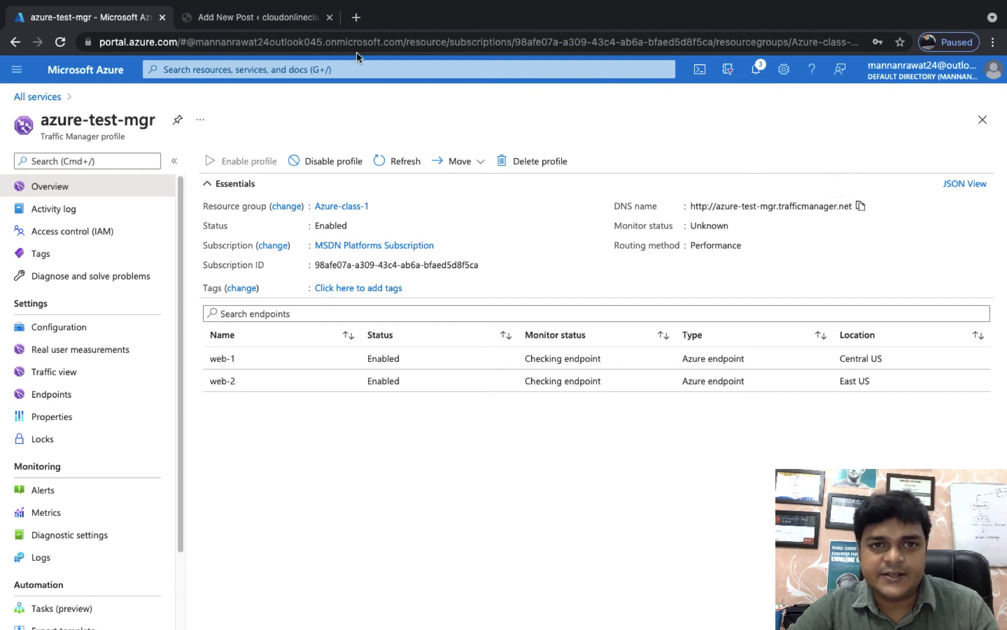
left_click(356, 20)
key("super+v")
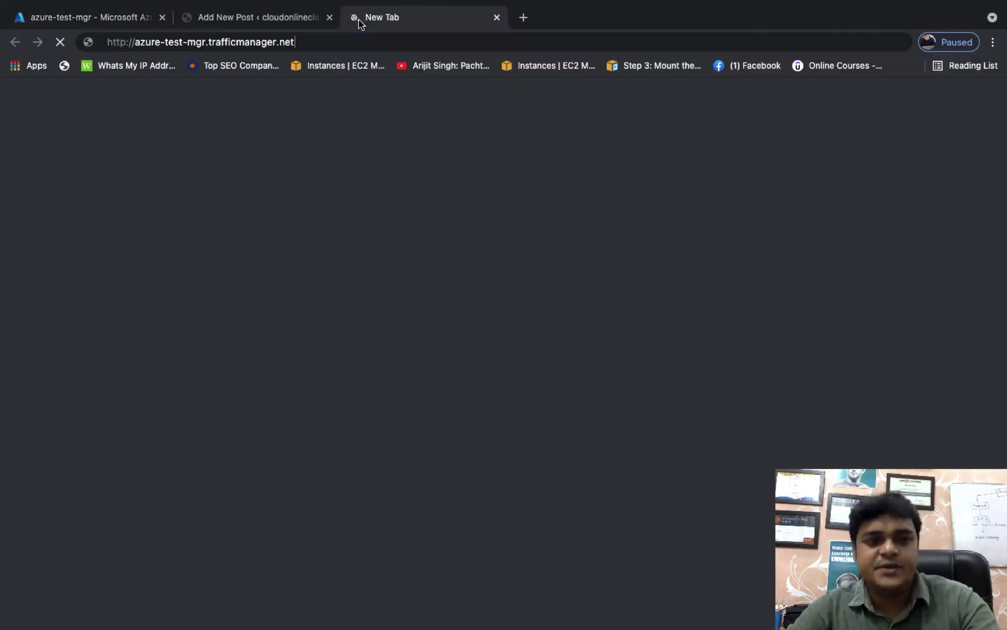
Step: Load azure-test-mgr.trafficmanager.net and confirm it serves the post 'This is web server 2 -East US'
key("Return")
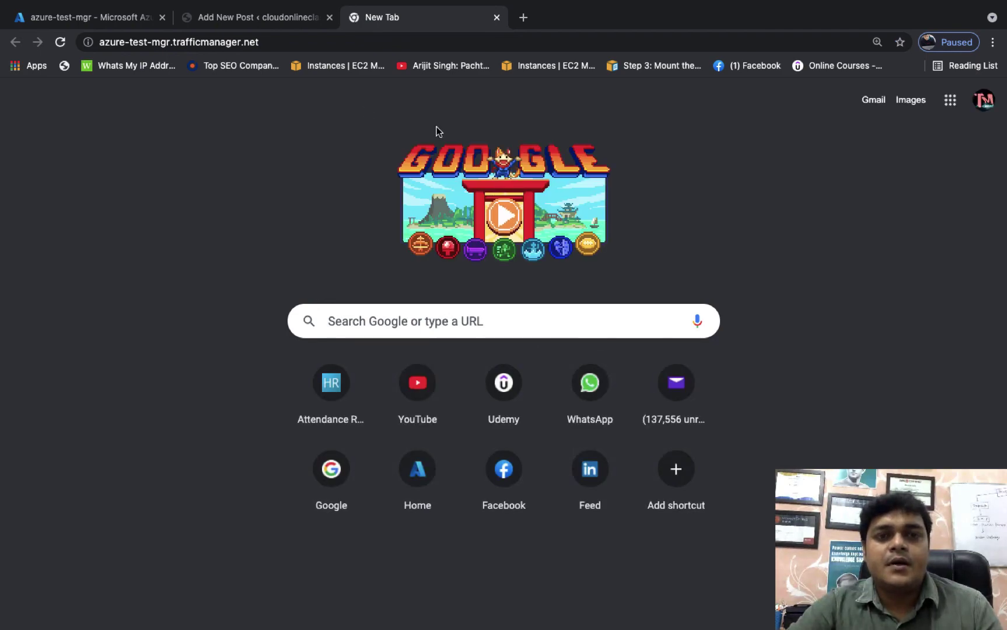
key("ctrl+Left")
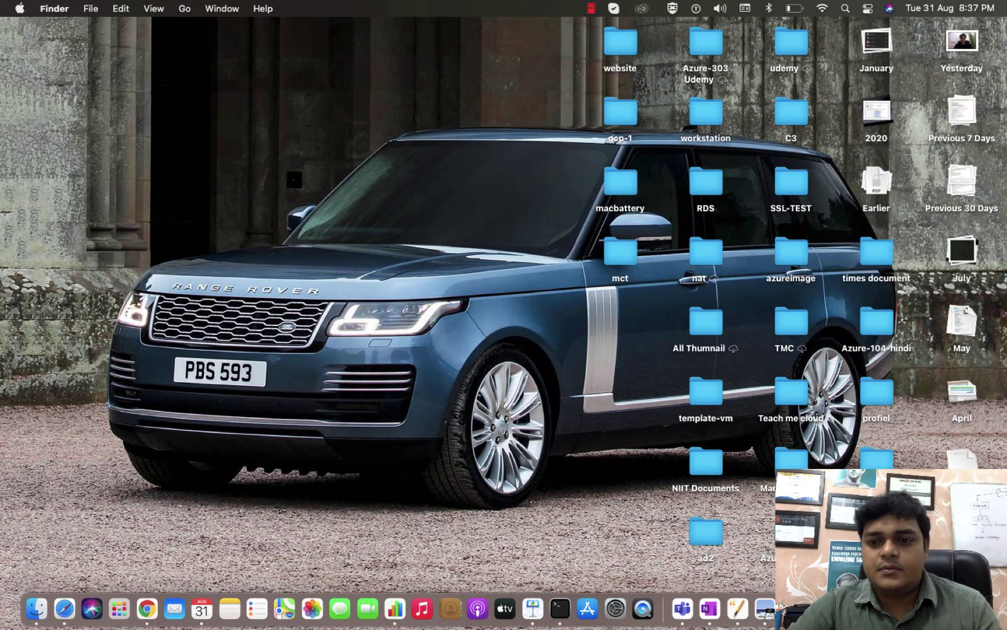
right_click(905, 609)
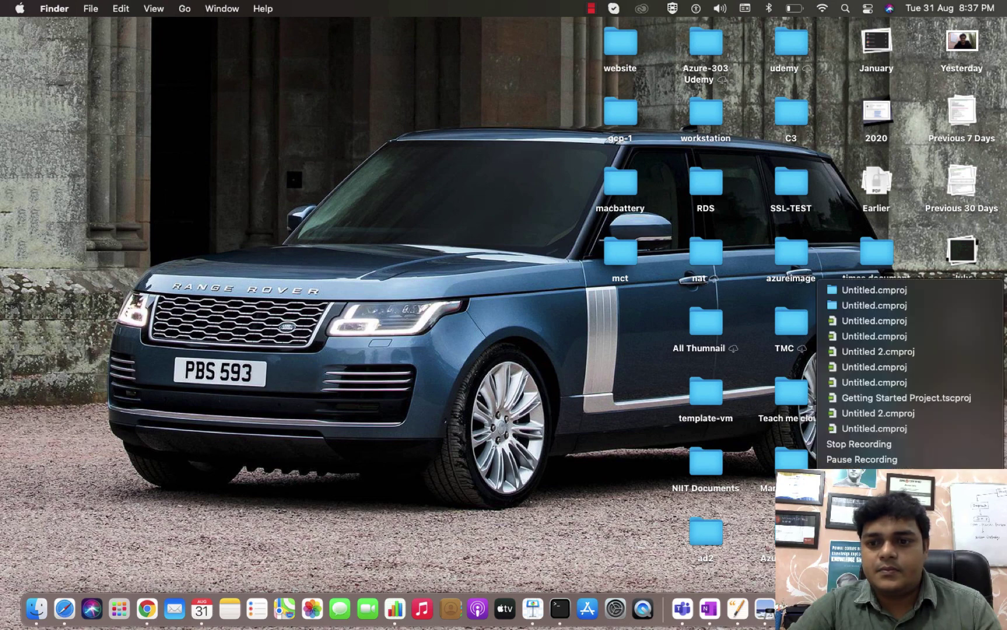
key("ctrl+Right")
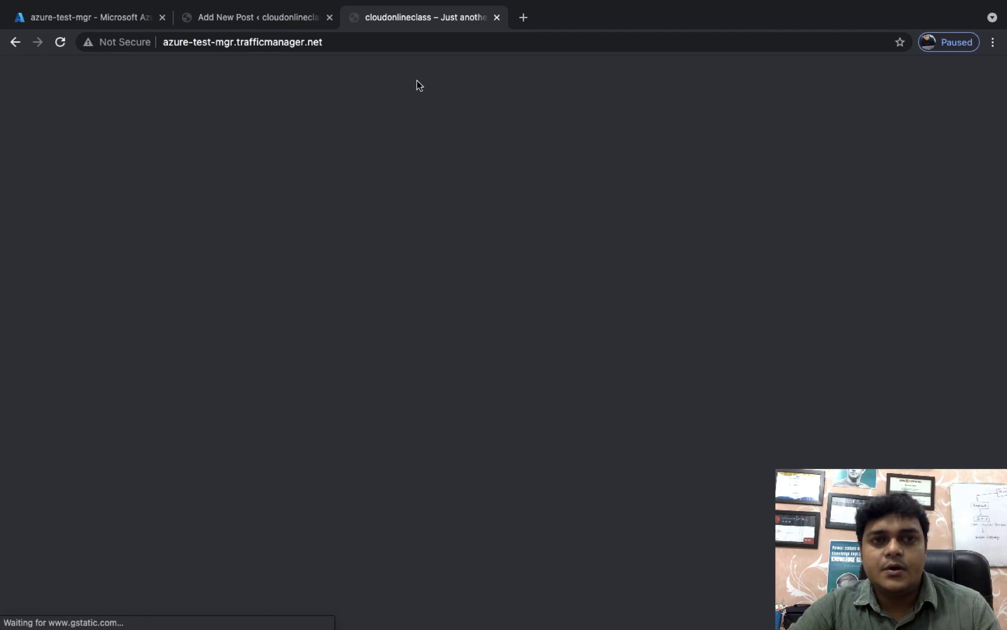
left_click(376, 43)
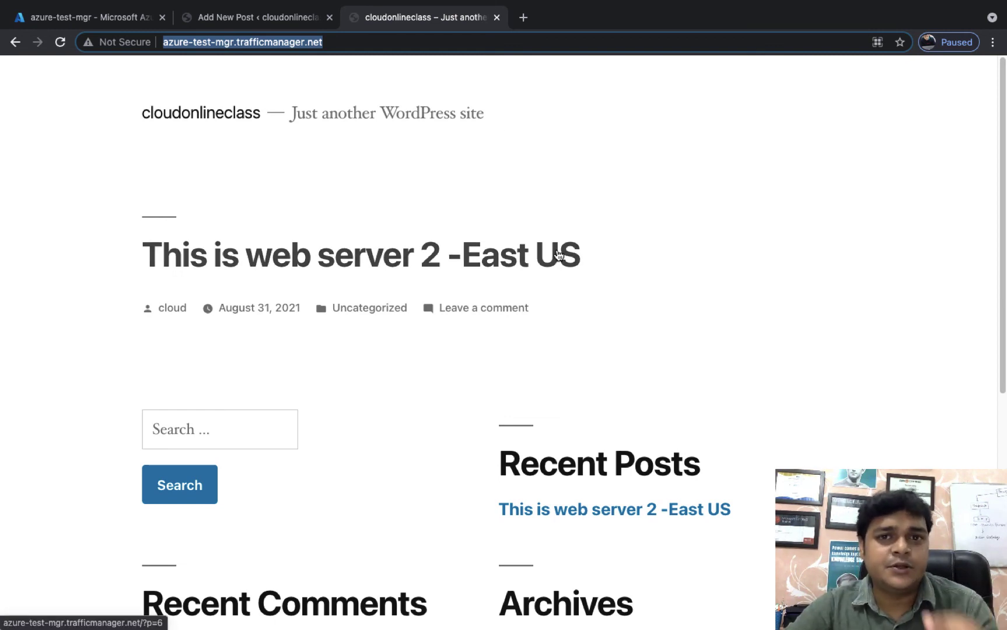
key("ctrl+Left")
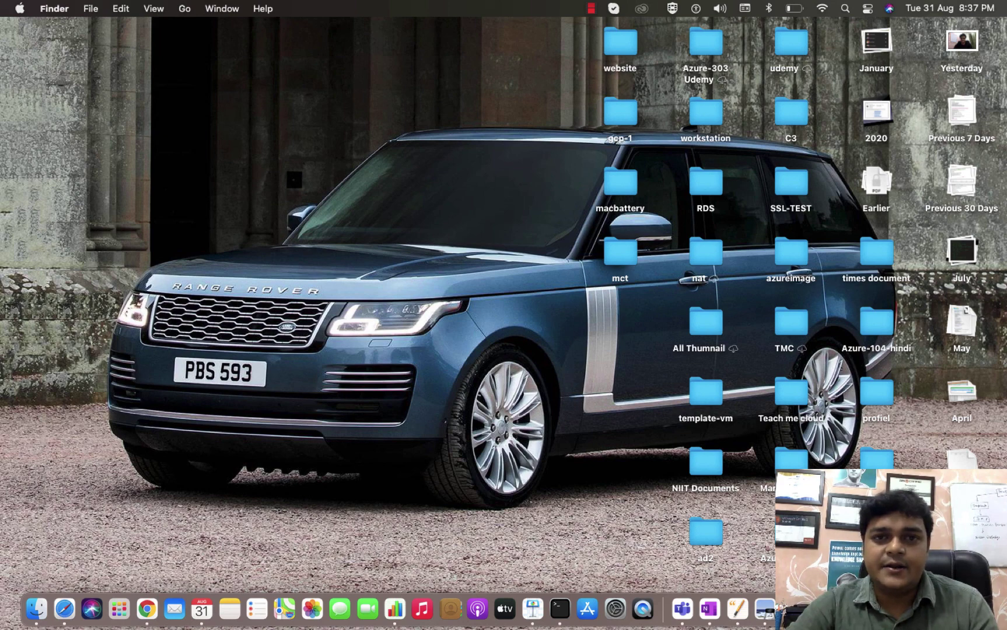
right_click(910, 609)
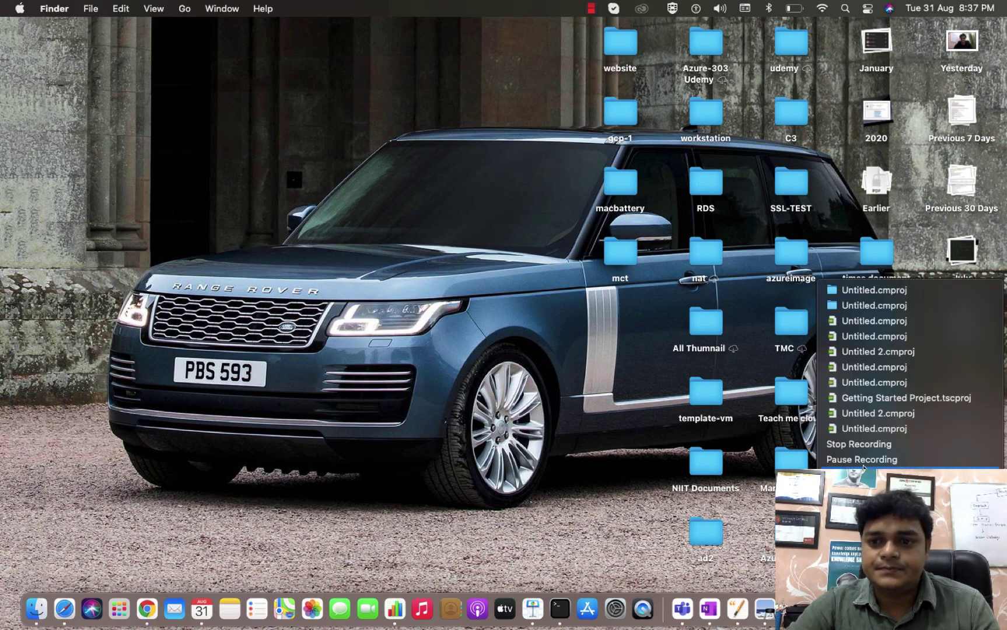